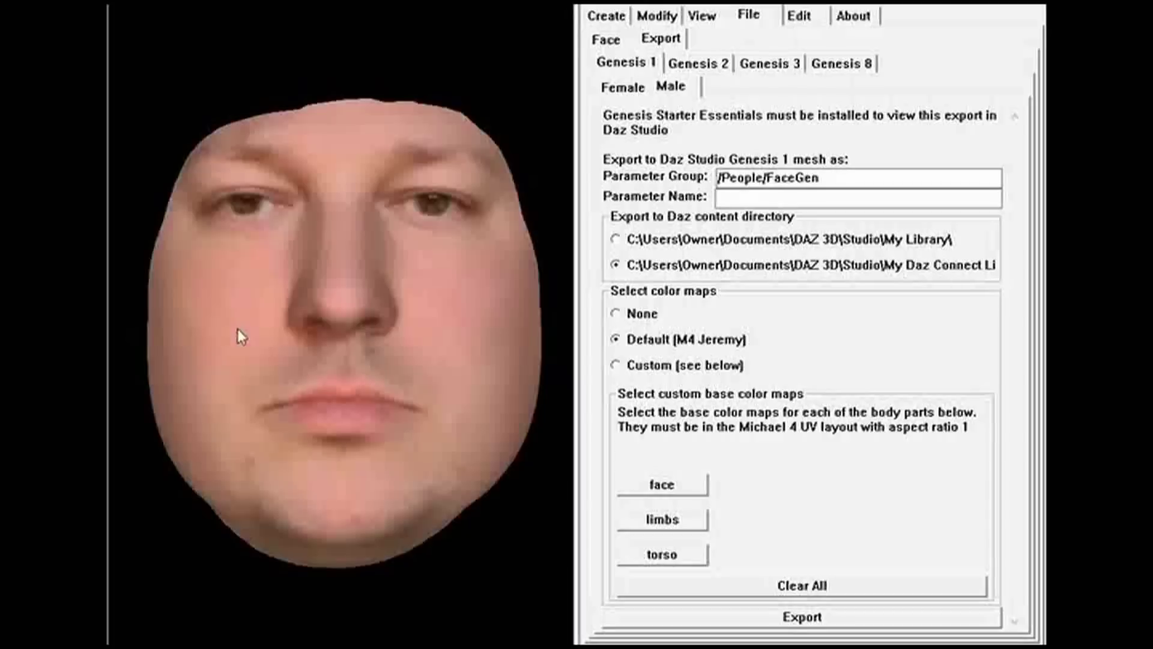
# Rotate the 3D face preview to examine the head from the front and the side.
pyautogui.moveTo(244, 338); pyautogui.dragTo(344, 337)
pyautogui.moveTo(420, 317); pyautogui.dragTo(273, 294)
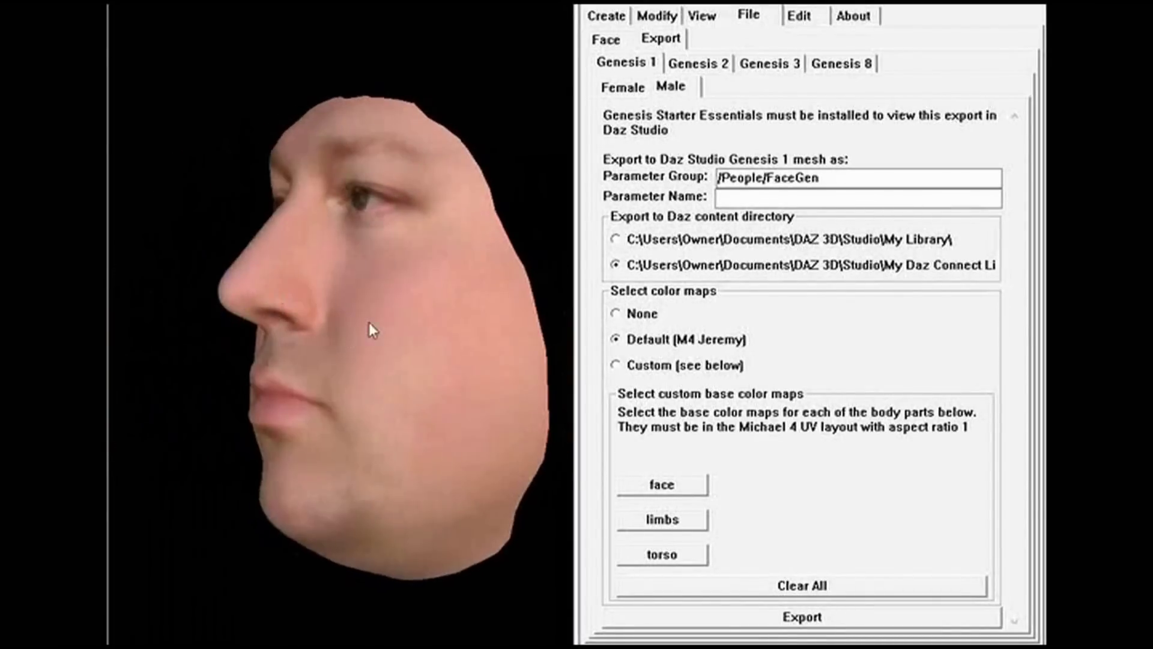
pyautogui.moveTo(369, 323)
pyautogui.mouseDown()
pyautogui.moveTo(282, 344)
pyautogui.moveTo(305, 333)
pyautogui.moveTo(282, 319)
pyautogui.moveTo(340, 310)
pyautogui.moveTo(298, 337)
pyautogui.moveTo(348, 322)
pyautogui.mouseUp()
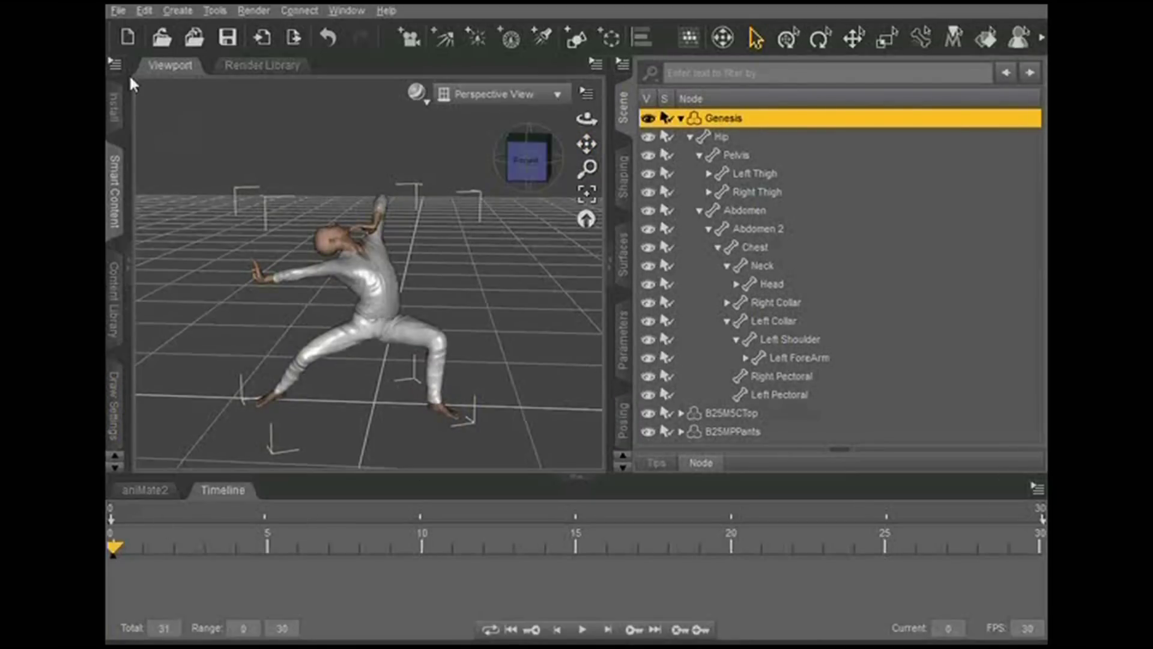
# In Daz Studio, start saving the Genesis figure's current pose as a Pose Preset.
pyautogui.click(118, 10)
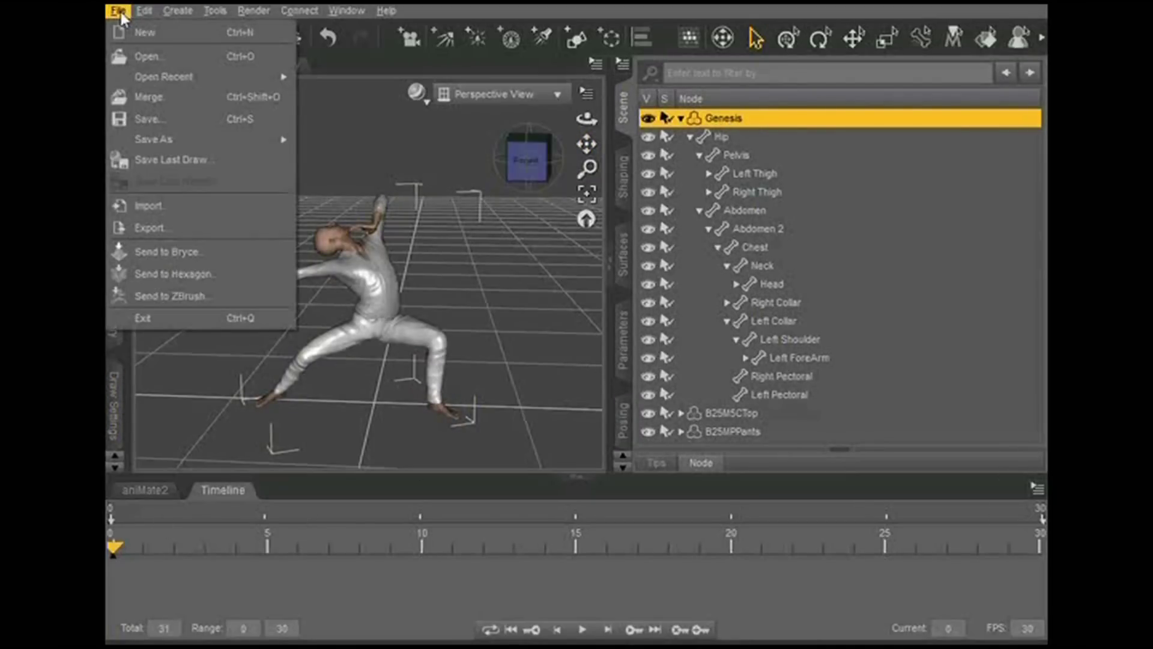
pyautogui.moveTo(196, 143)
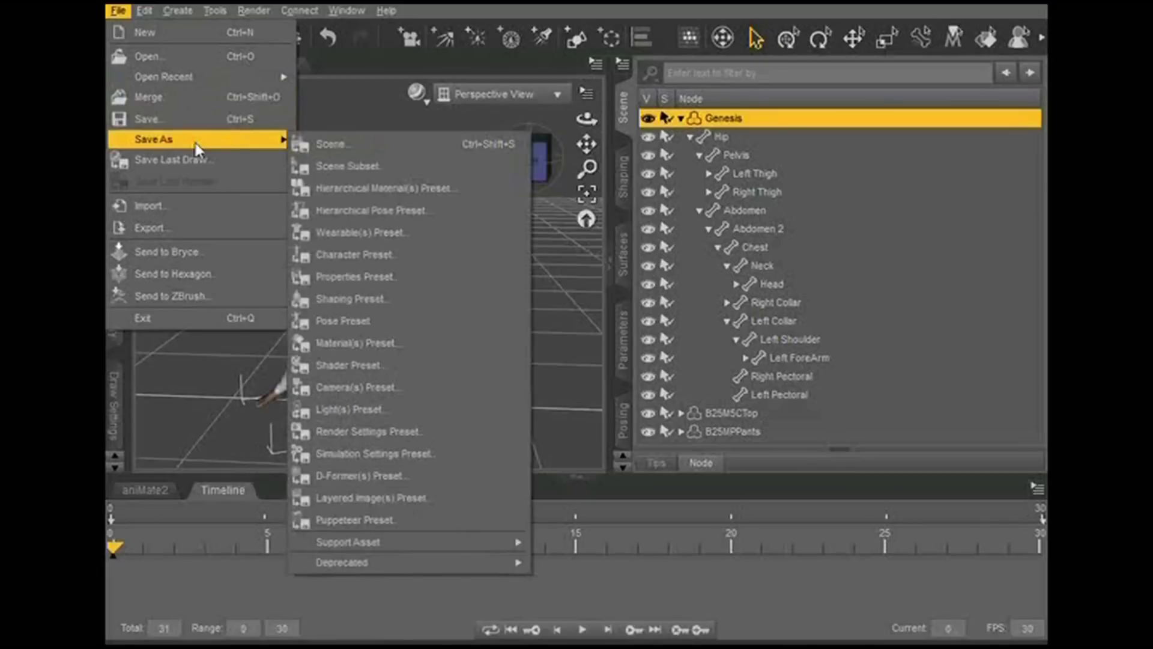
pyautogui.click(402, 319)
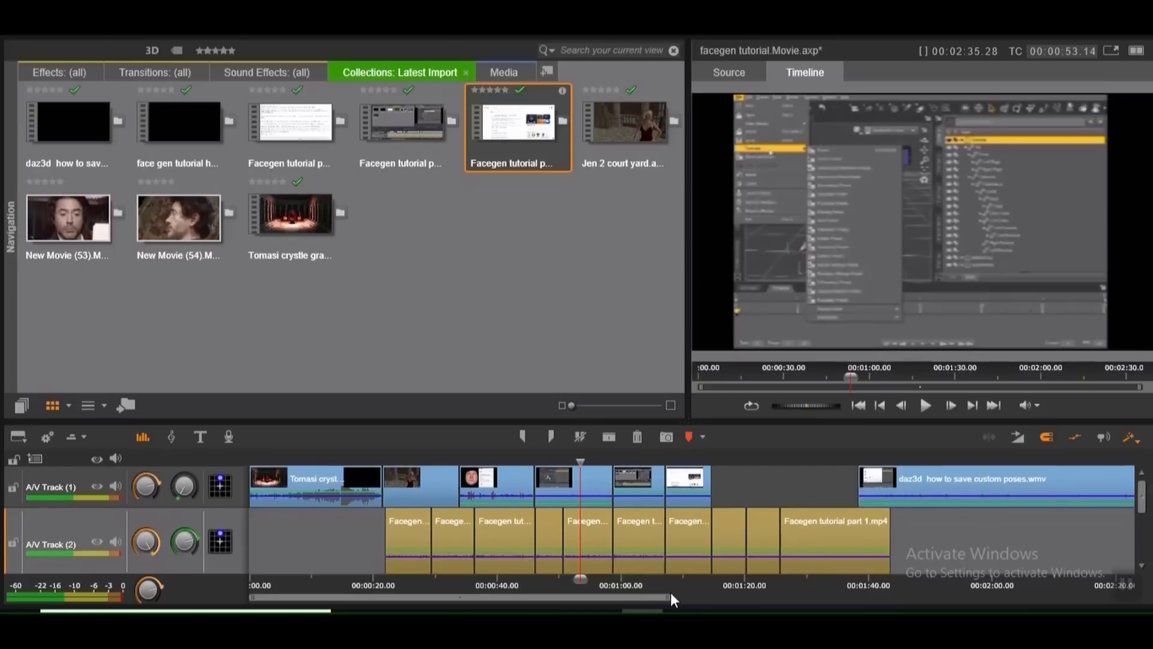
pyautogui.moveTo(581, 461); pyautogui.dragTo(584, 491)
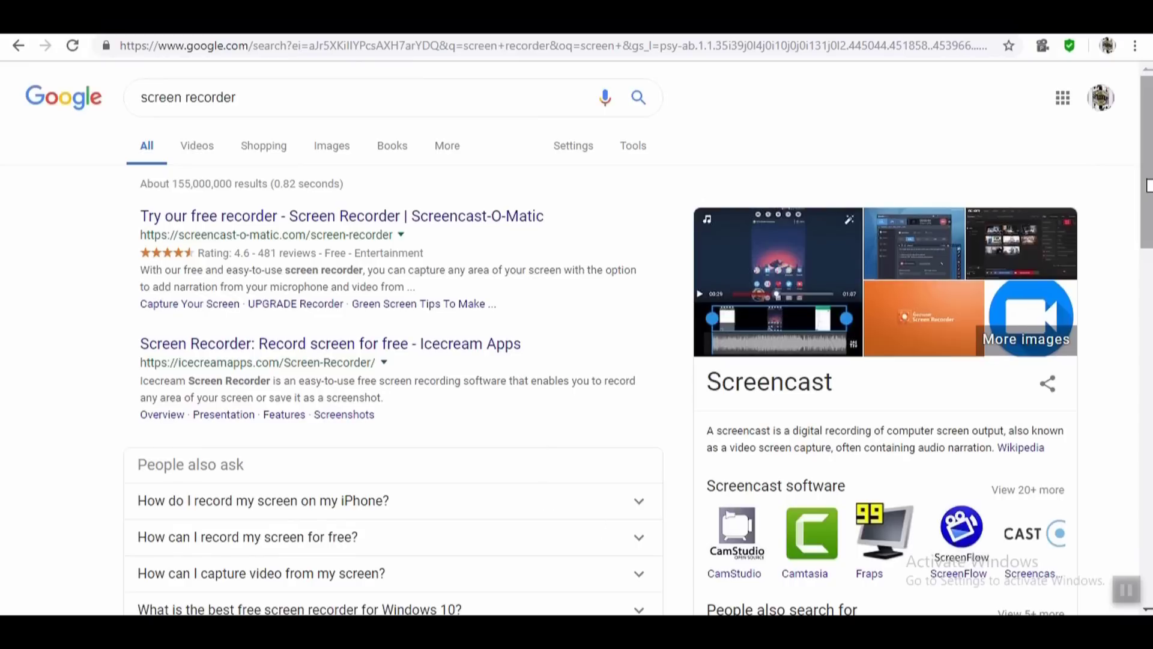
pyautogui.moveTo(1148, 185); pyautogui.dragTo(1144, 388)
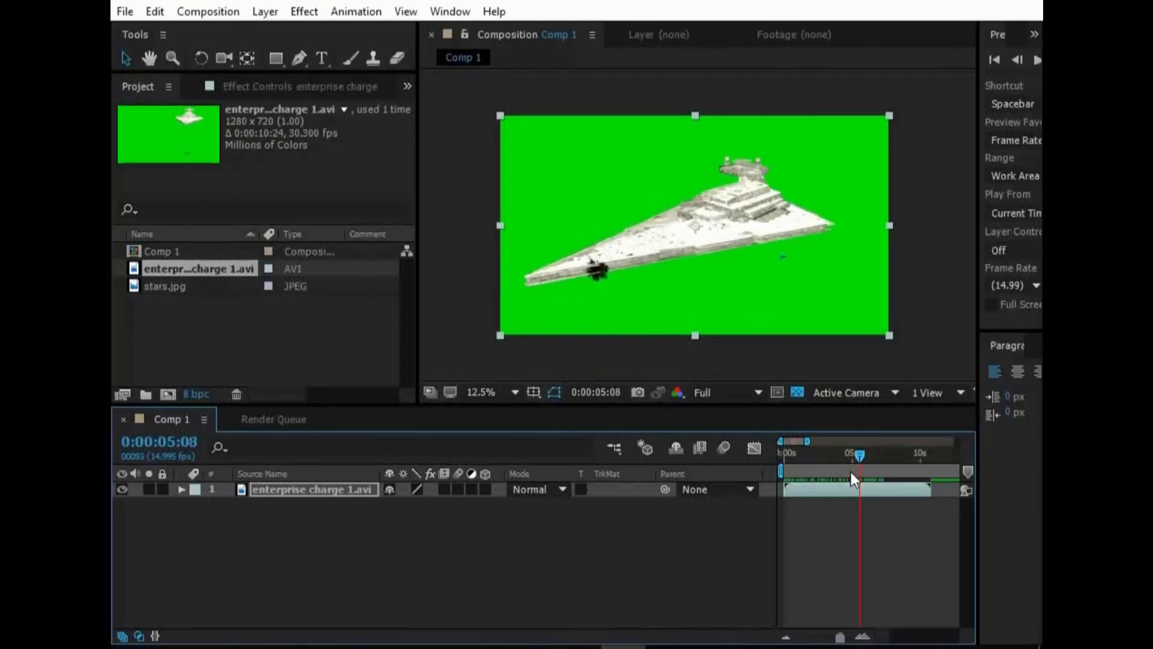
# In After Effects, return Comp 1 to its first frame and begin a Pen tool path on the enterprise charge 1.avi layer.
pyautogui.moveTo(855, 472); pyautogui.dragTo(737, 476)
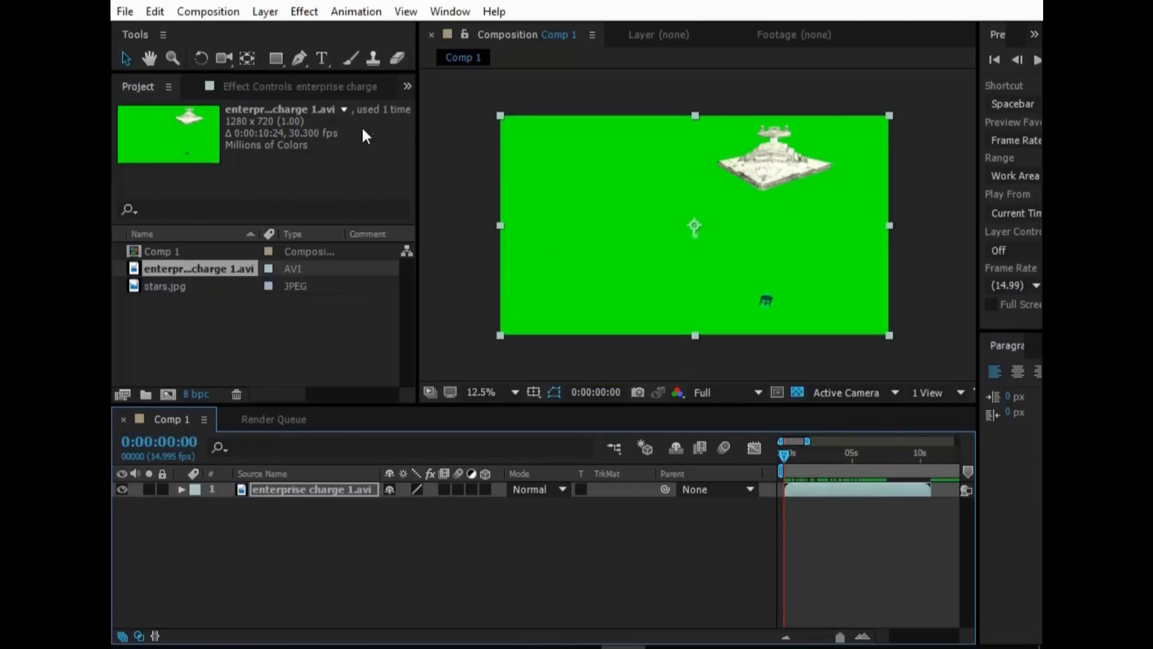
pyautogui.click(299, 57)
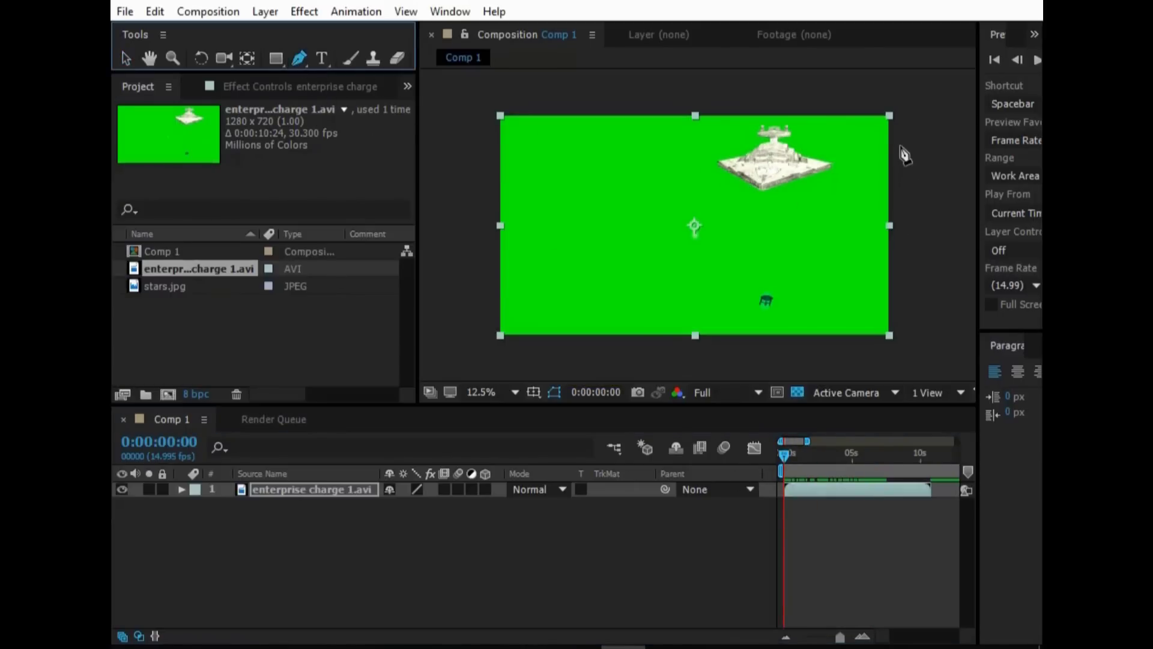
pyautogui.click(899, 145)
pyautogui.click(707, 240)
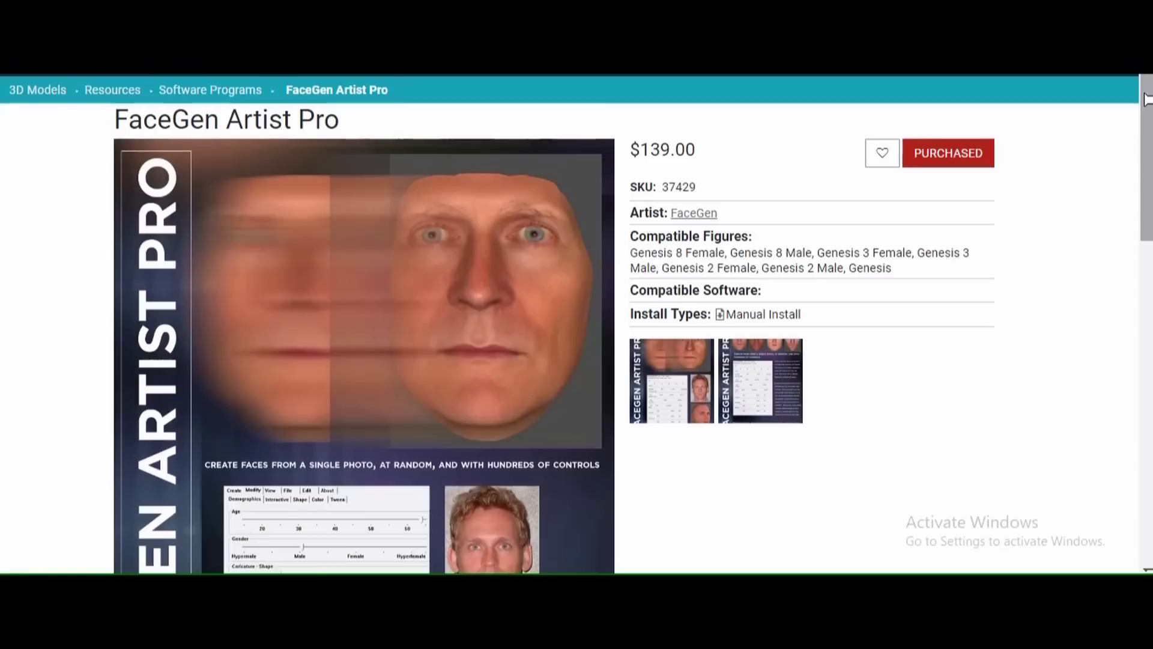
pyautogui.moveTo(1146, 92); pyautogui.dragTo(1117, 363)
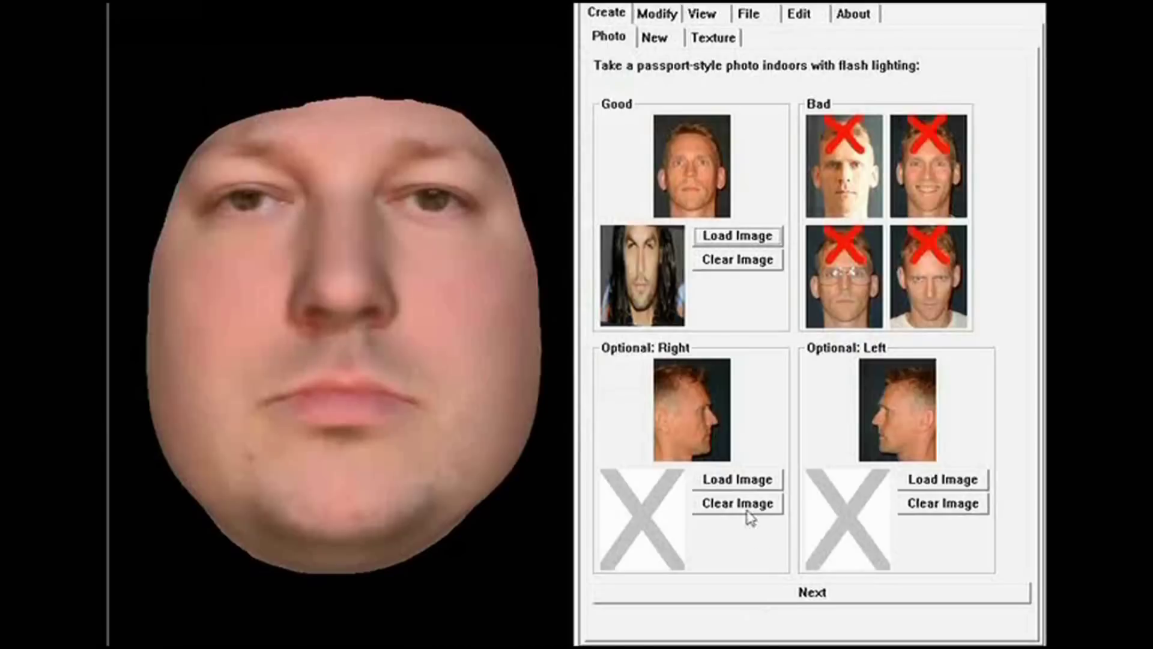
# In FaceGen, proceed with the loaded front photo and reposition it so both eyes can be marked.
pyautogui.click(792, 597)
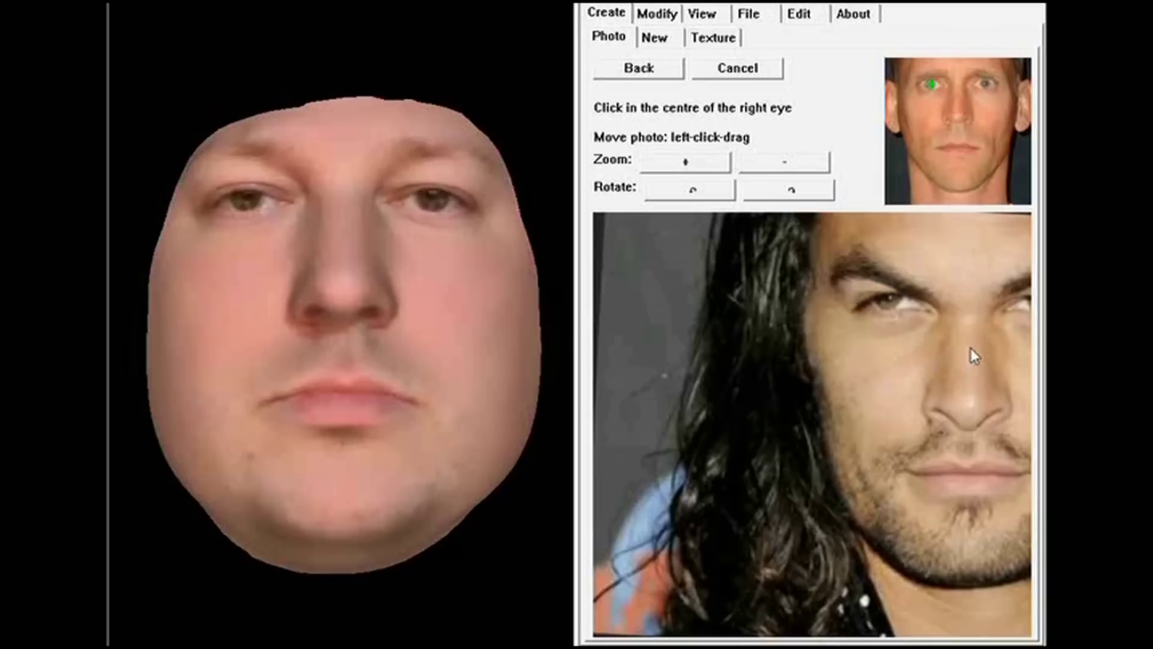
pyautogui.moveTo(970, 366); pyautogui.dragTo(895, 342)
# In the browser, look through the celebrities image results for front-facing face photos.
pyautogui.scroll(-3, 798, 363)
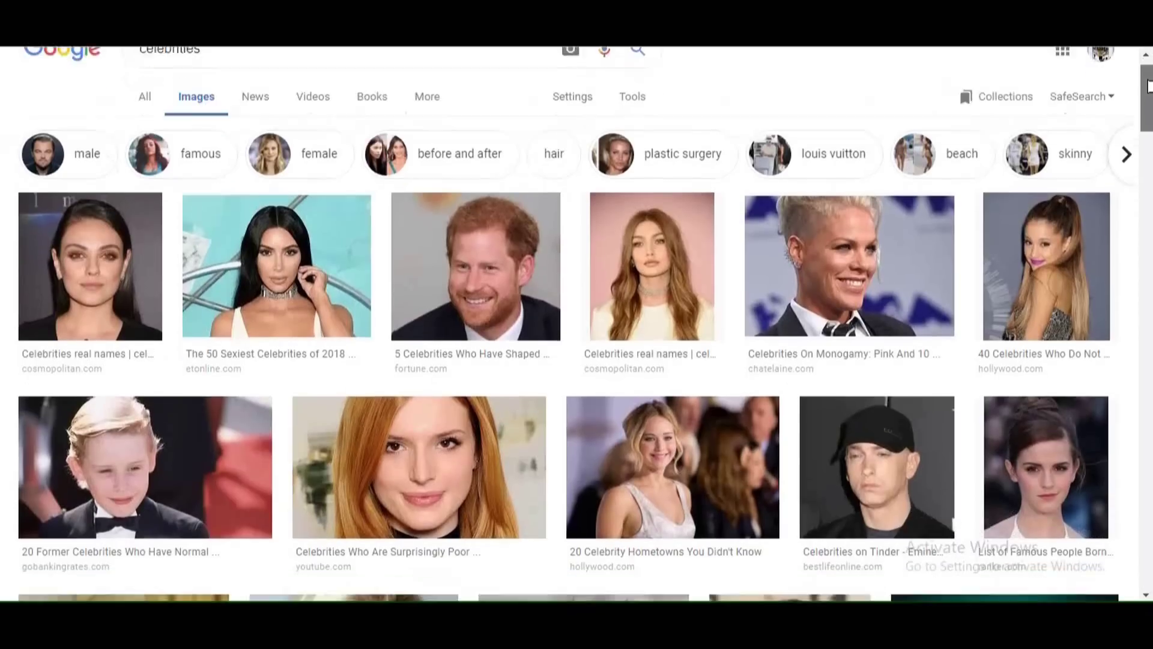
pyautogui.scroll(-4, 577, 325)
pyautogui.scroll(-10, 577, 324)
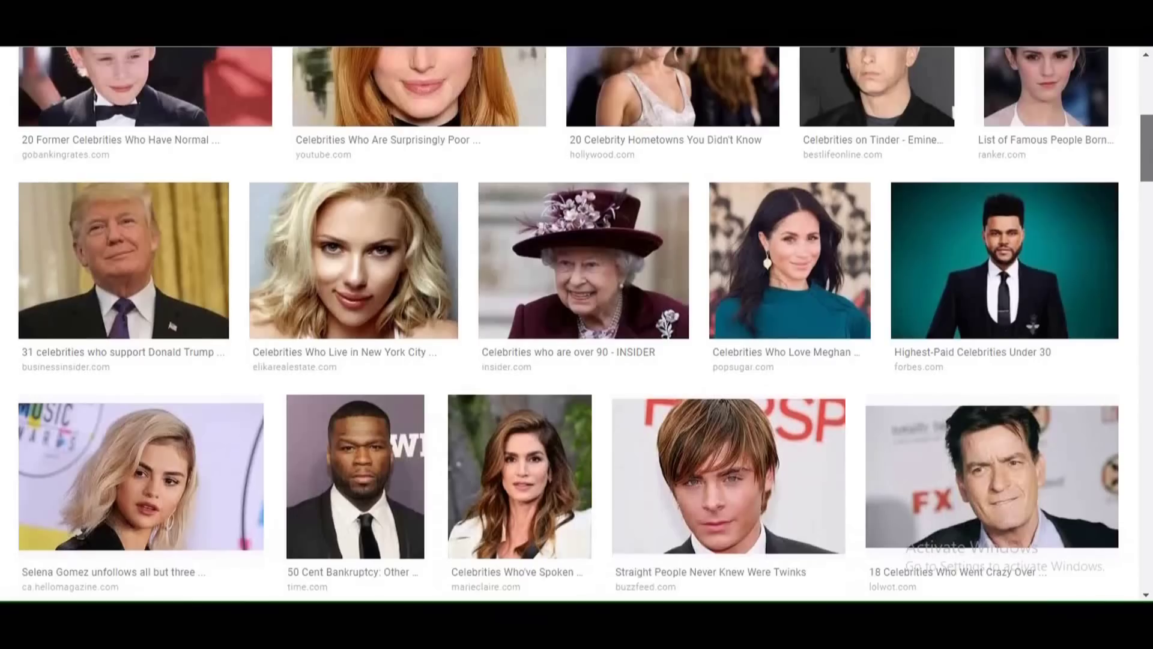
pyautogui.scroll(-10, 577, 324)
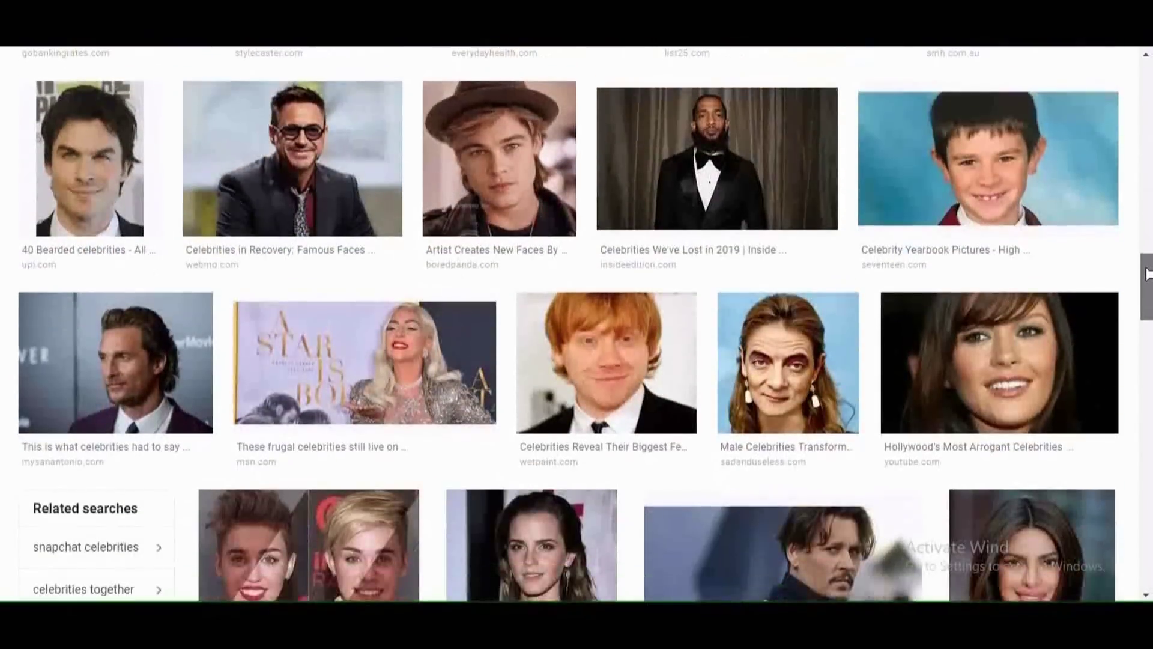
pyautogui.moveTo(1147, 274); pyautogui.dragTo(1128, 400)
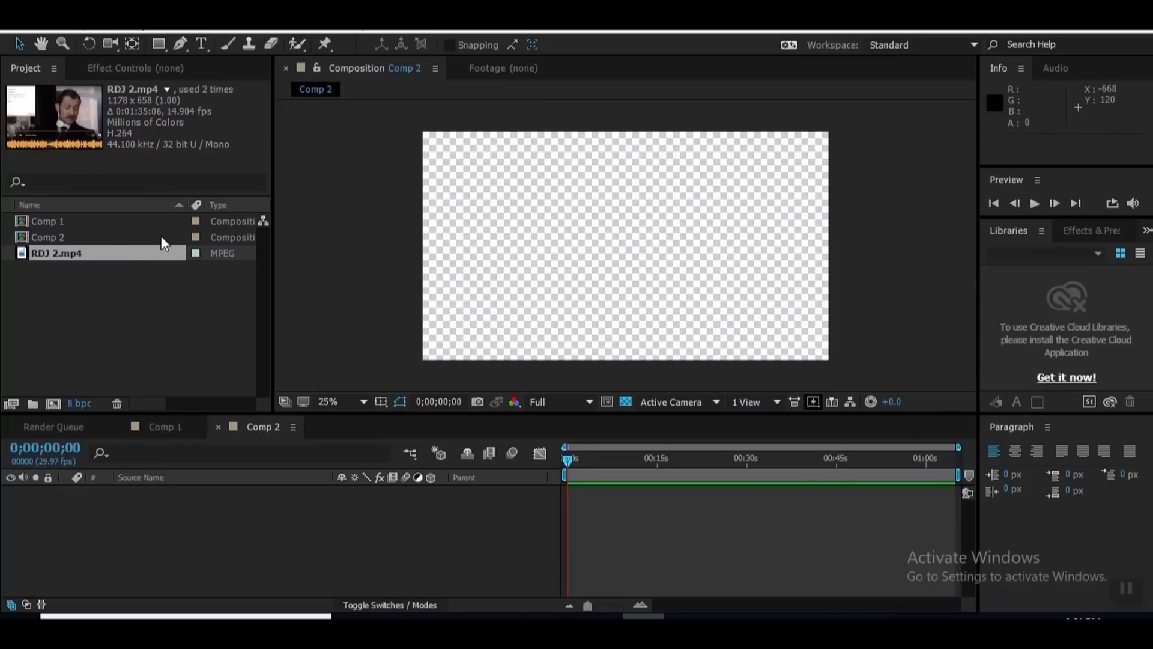
# In After Effects, add RDJ 2.mp4 to Comp 2 and scale the layer to 182%.
pyautogui.moveTo(117, 254); pyautogui.dragTo(317, 560)
pyautogui.press('s')
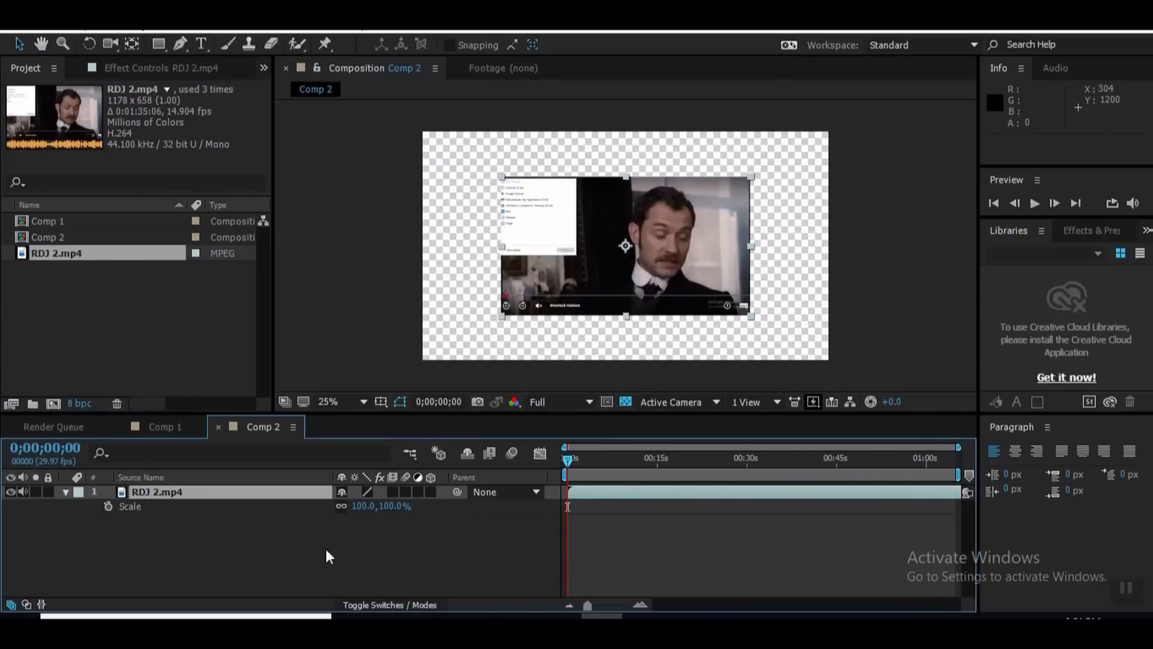
pyautogui.moveTo(396, 507); pyautogui.dragTo(456, 502)
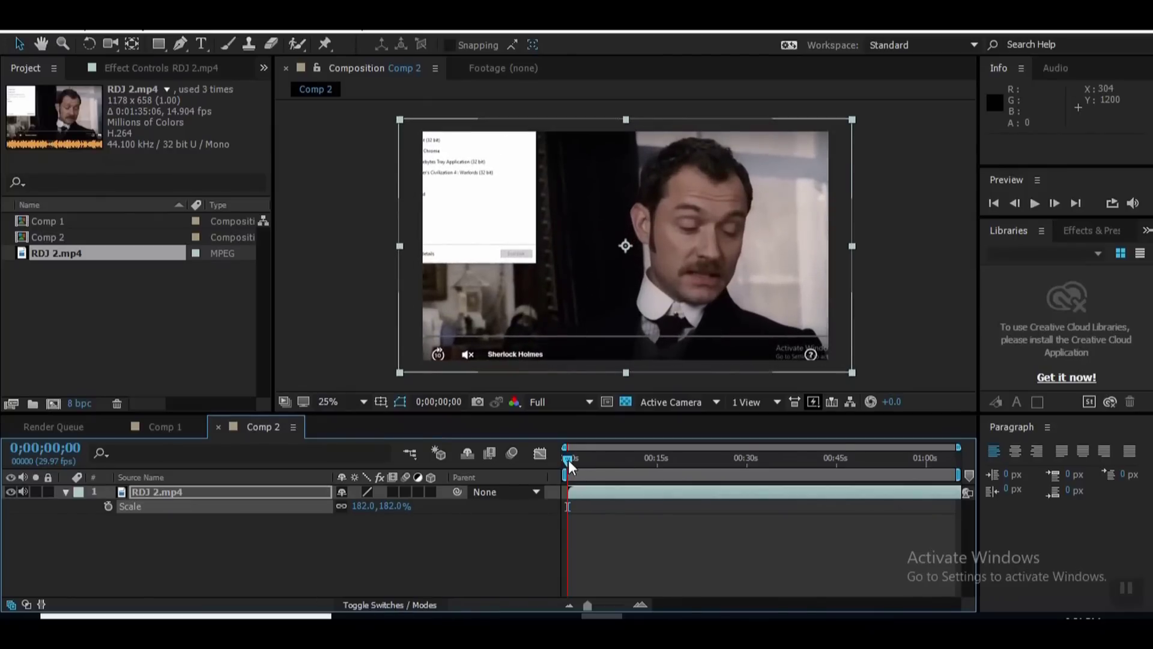
# Find the frame where the actor faces the camera and split the RDJ 2.mp4 layer at 0;00;09;21.
pyautogui.moveTo(568, 460); pyautogui.dragTo(628, 476)
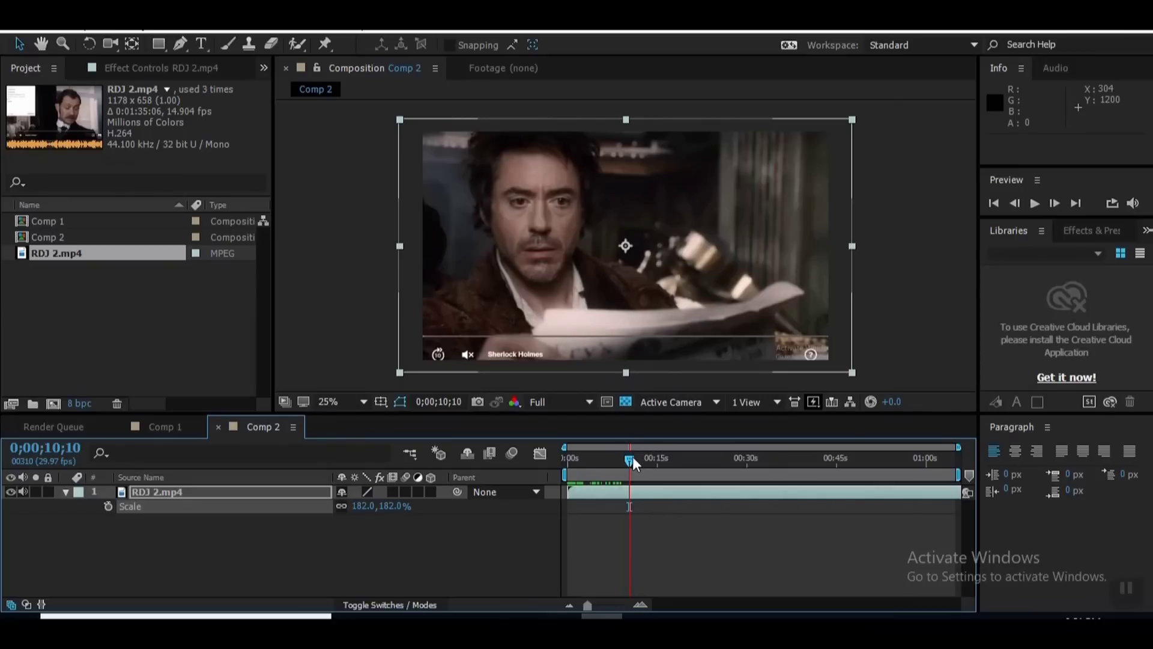
pyautogui.moveTo(633, 467); pyautogui.dragTo(631, 468)
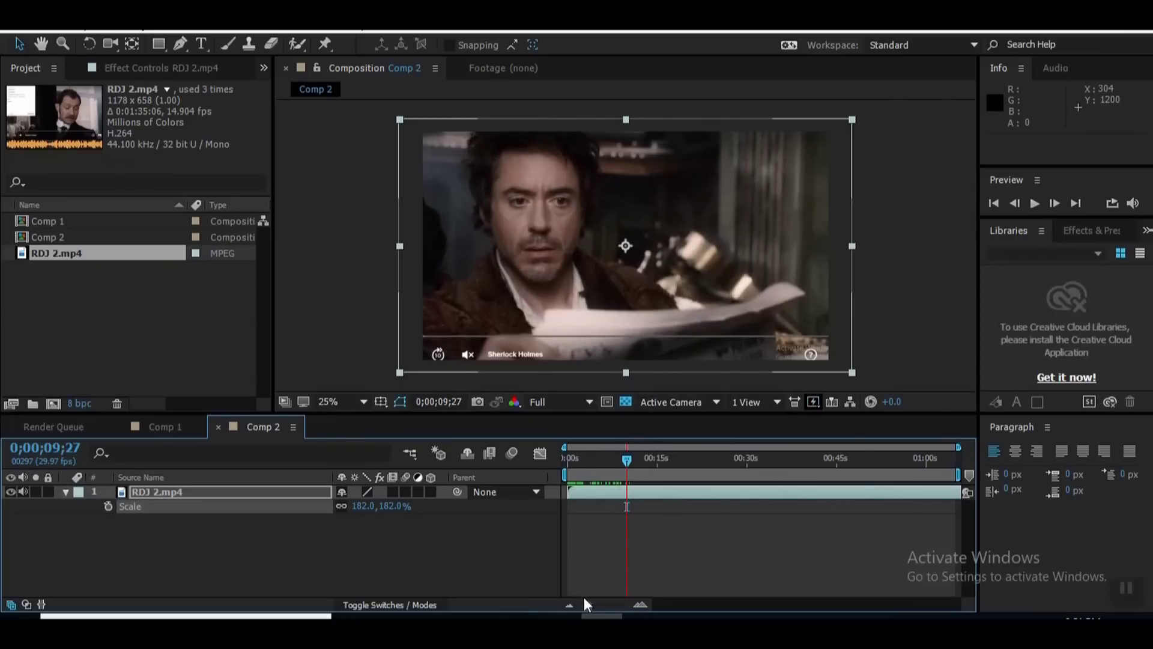
pyautogui.moveTo(589, 598); pyautogui.dragTo(627, 598)
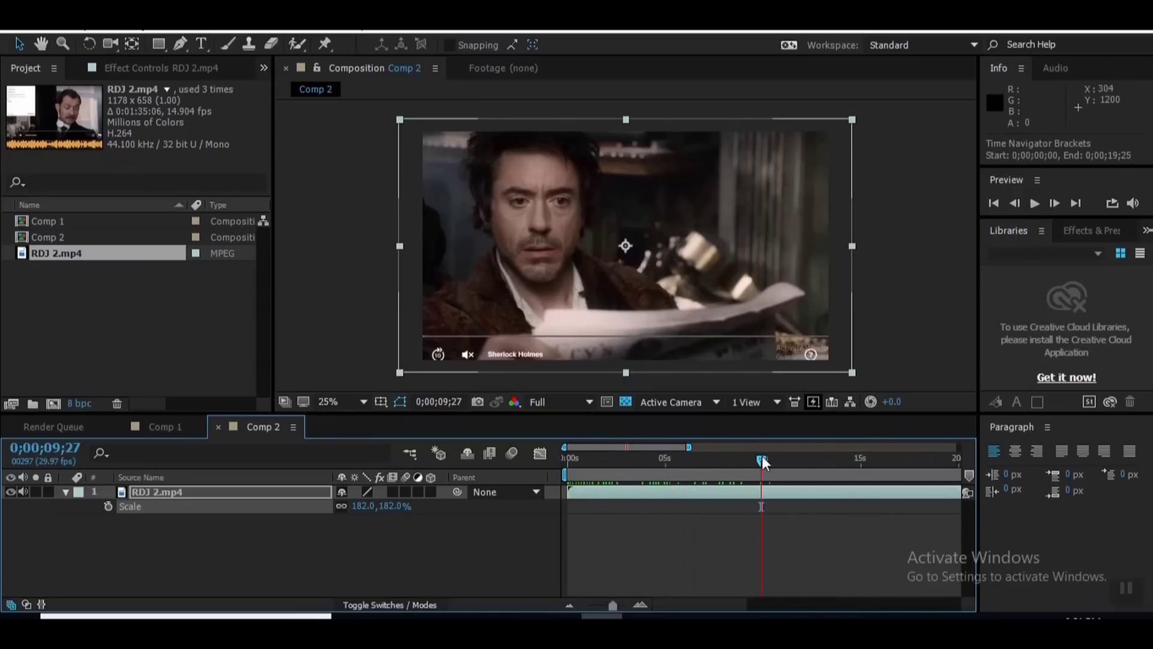
pyautogui.moveTo(762, 461); pyautogui.dragTo(757, 459)
pyautogui.press('/')
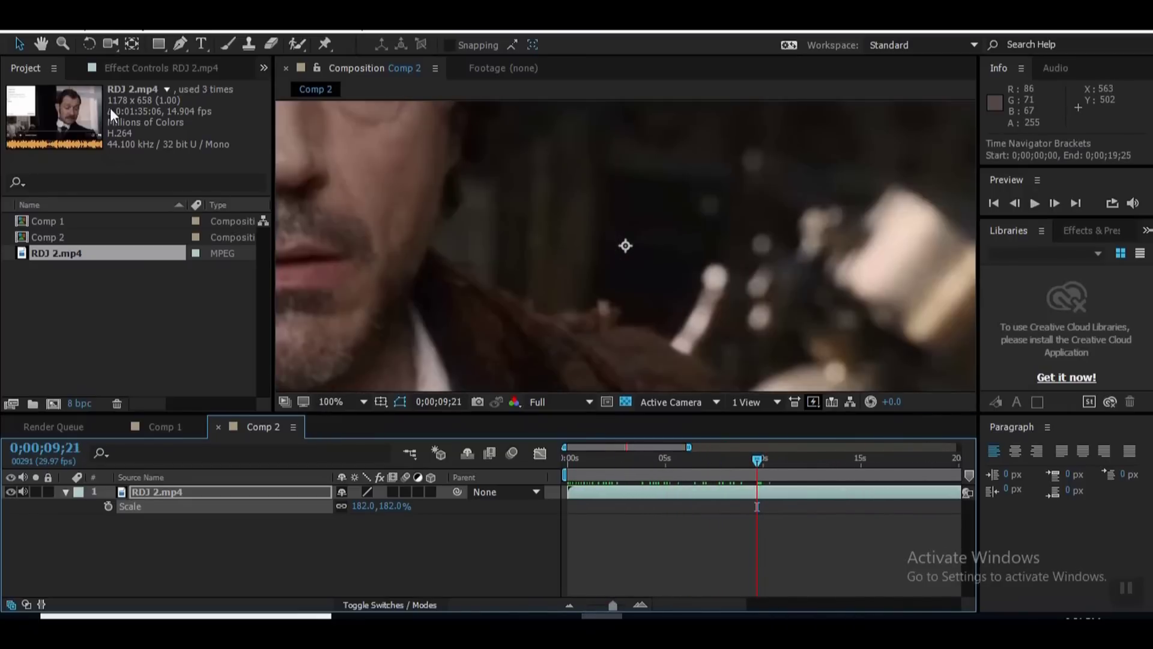
pyautogui.press('h')
pyautogui.moveTo(499, 231); pyautogui.dragTo(783, 276)
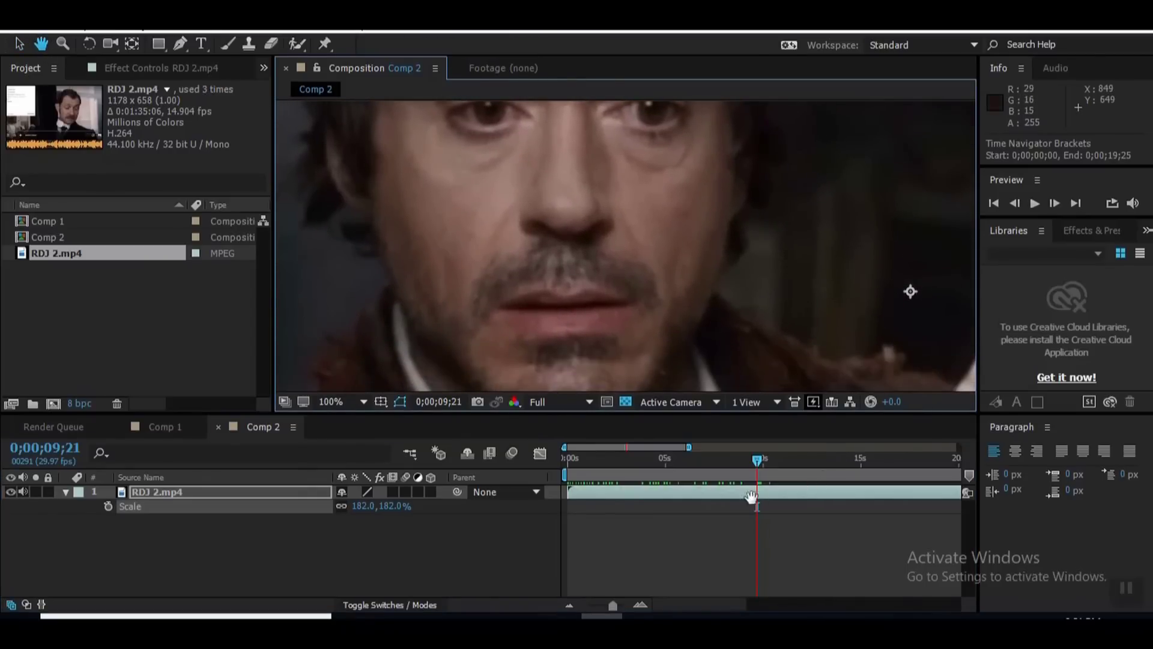
pyautogui.click(723, 504)
pyautogui.click(20, 45)
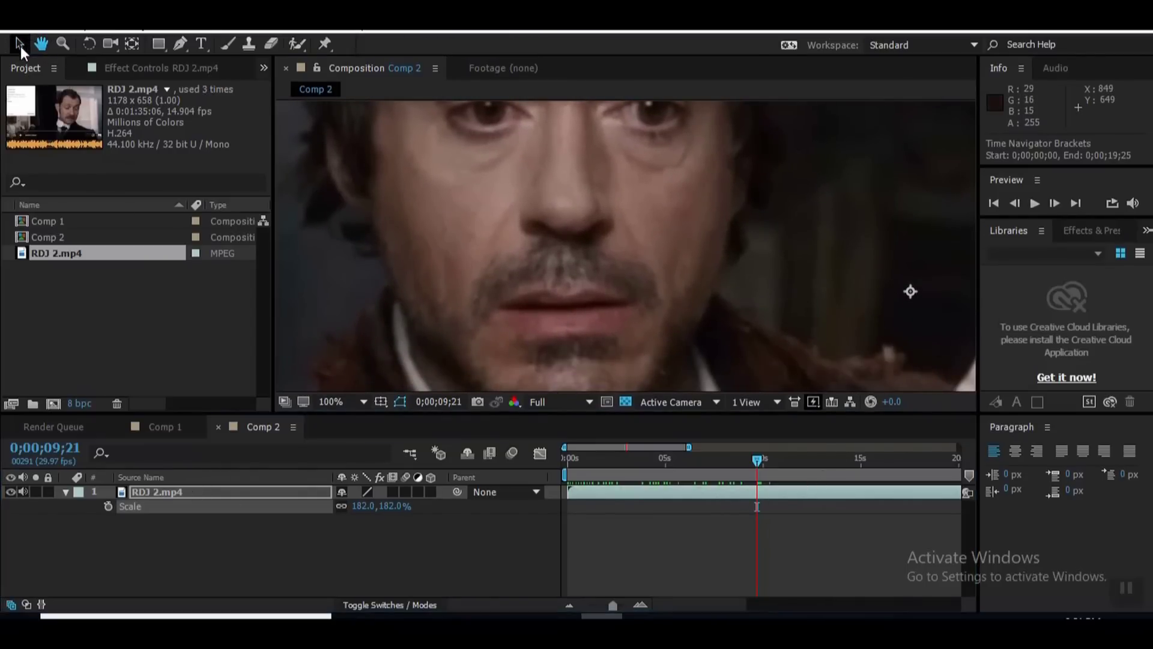
pyautogui.click(191, 494)
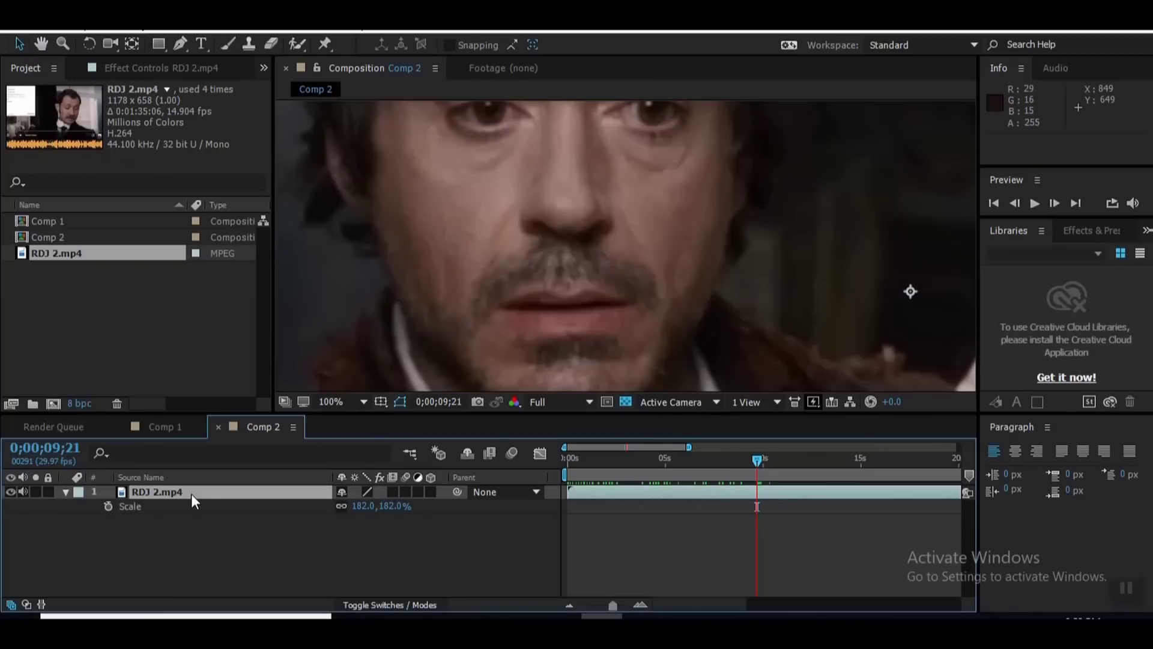
pyautogui.hotkey('ctrl', 'd')
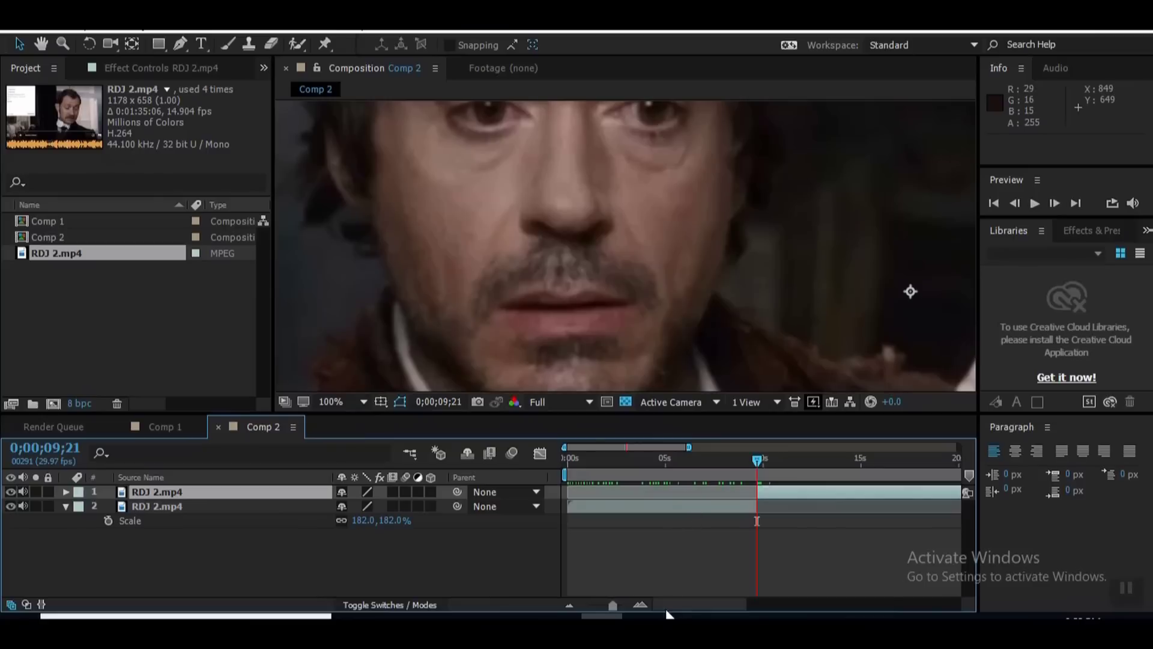
# Apply a Freeze Frame to the first RDJ 2.mp4 segment at 0;00;09;20, one frame before the split.
pyautogui.moveTo(615, 605); pyautogui.dragTo(625, 606)
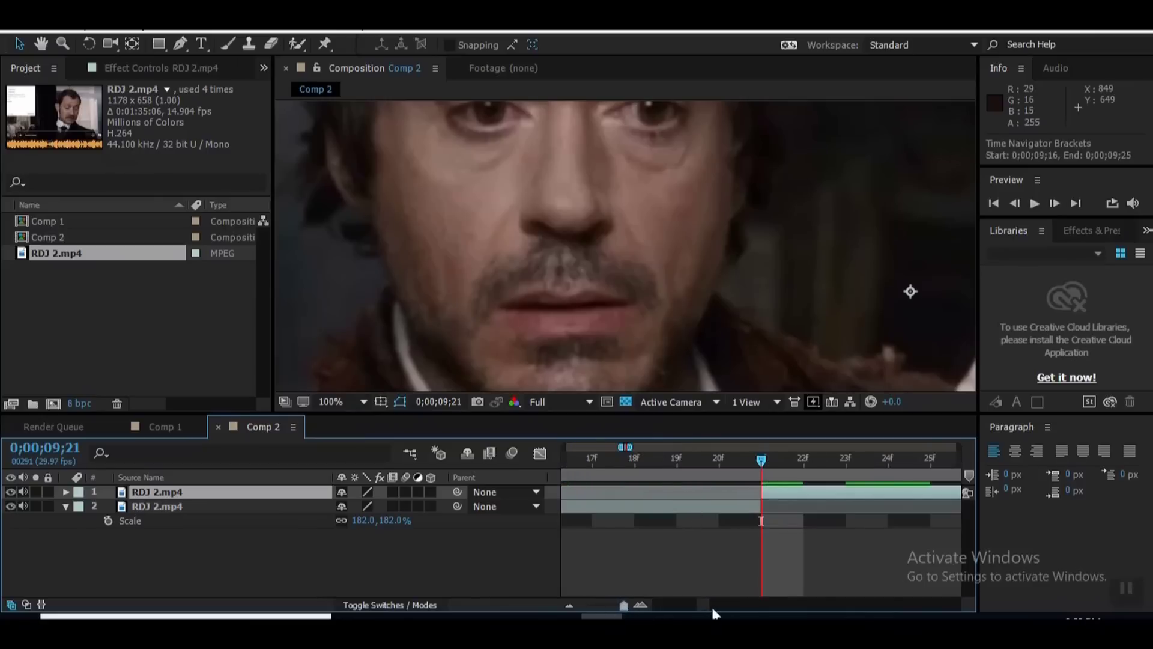
pyautogui.moveTo(754, 460); pyautogui.dragTo(727, 460)
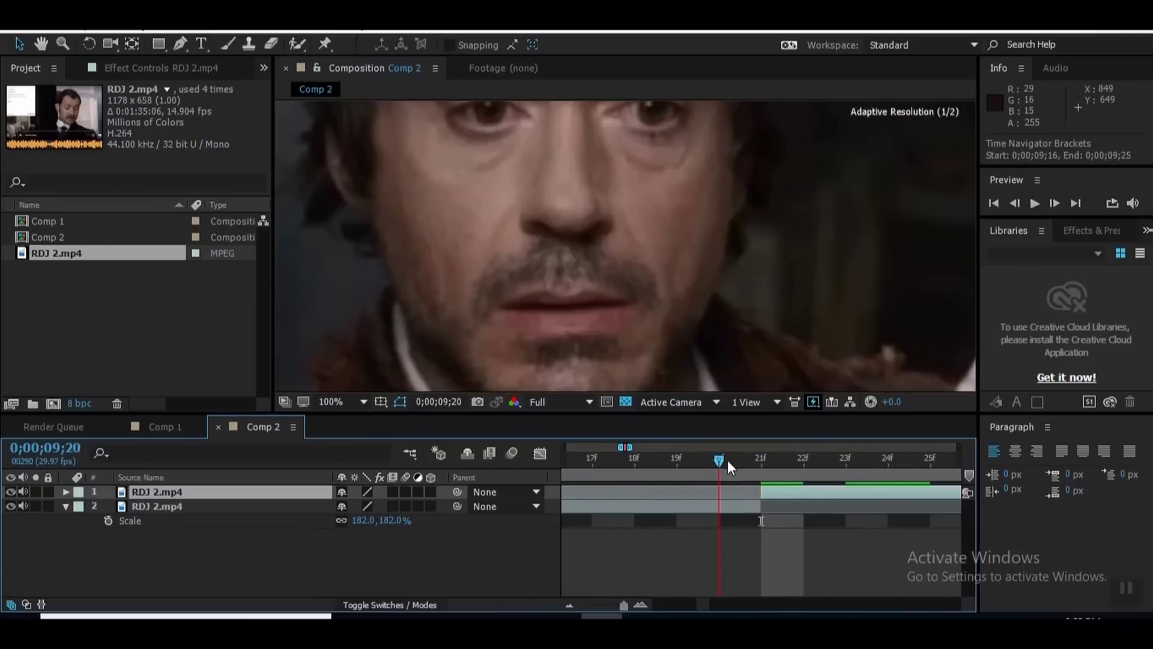
pyautogui.click(731, 510)
pyautogui.rightClick(733, 508)
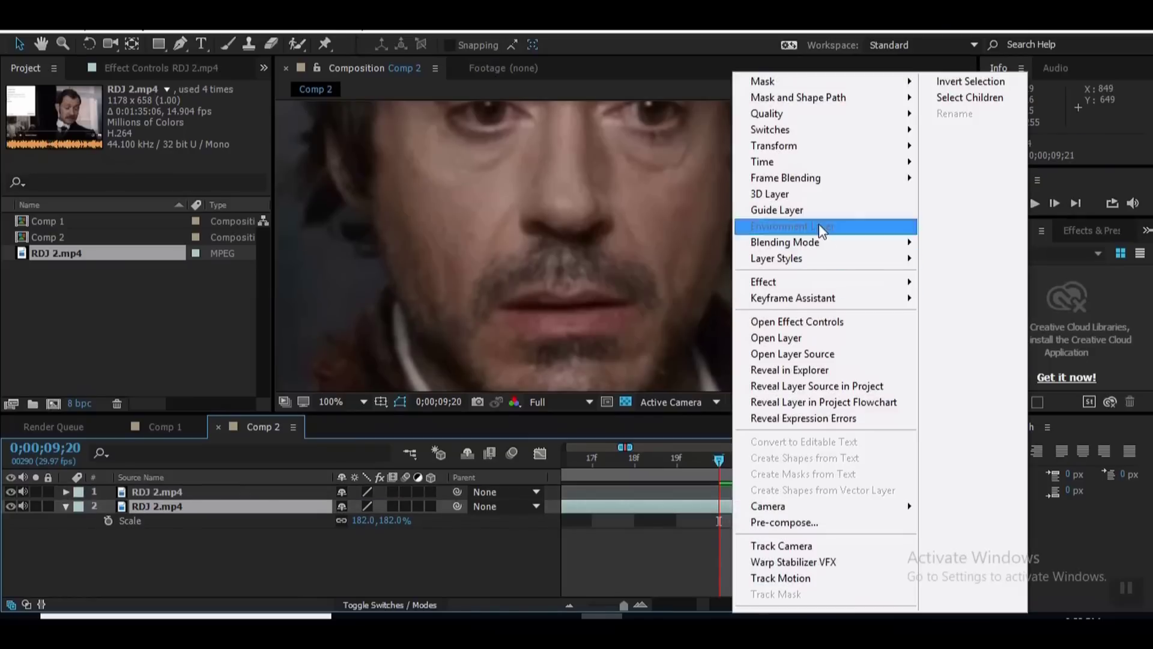
pyautogui.moveTo(841, 161)
pyautogui.click(974, 219)
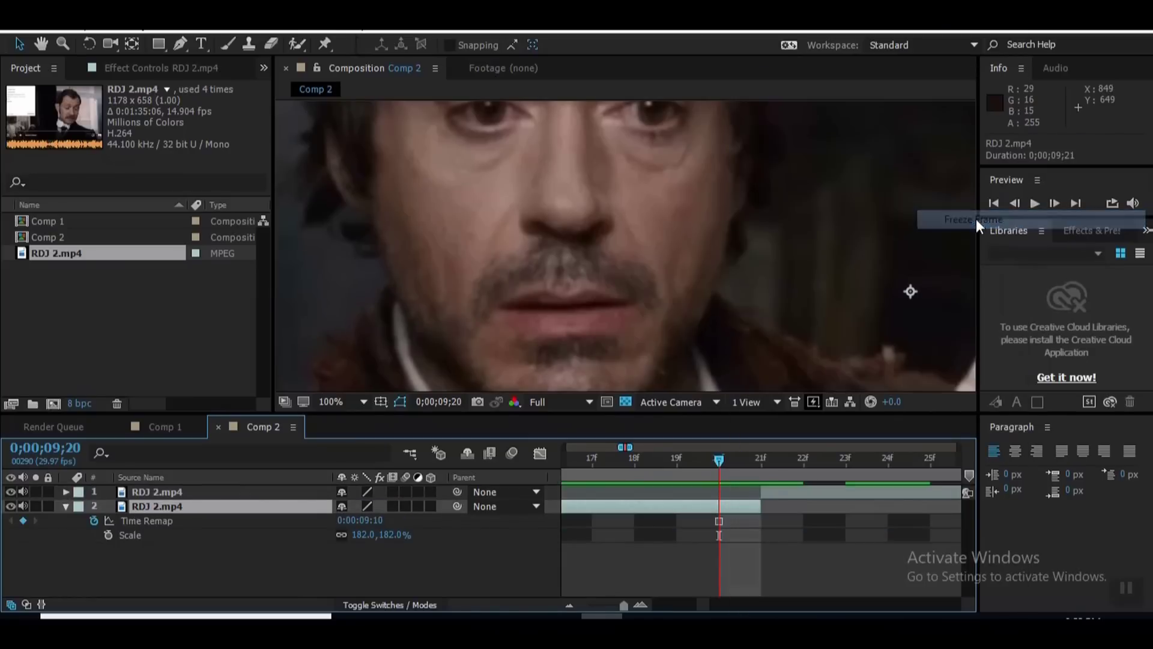
# Scrub back through the first RDJ 2.mp4 segment to check the frozen frame.
pyautogui.moveTo(631, 604); pyautogui.dragTo(611, 605)
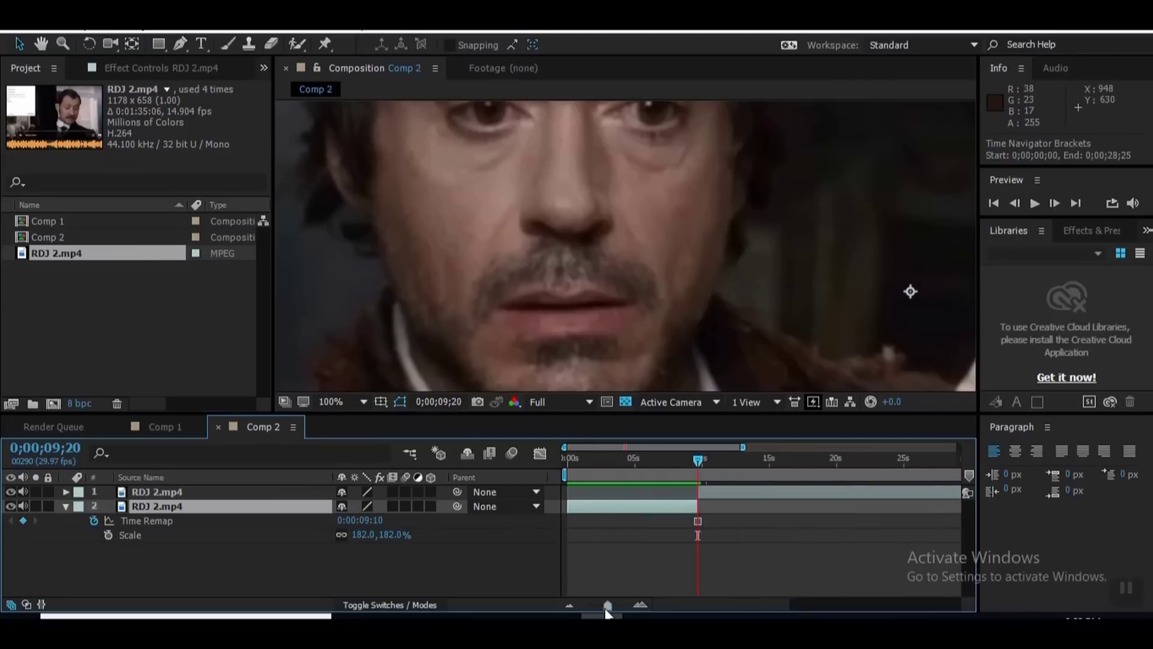
pyautogui.moveTo(678, 462); pyautogui.dragTo(543, 471)
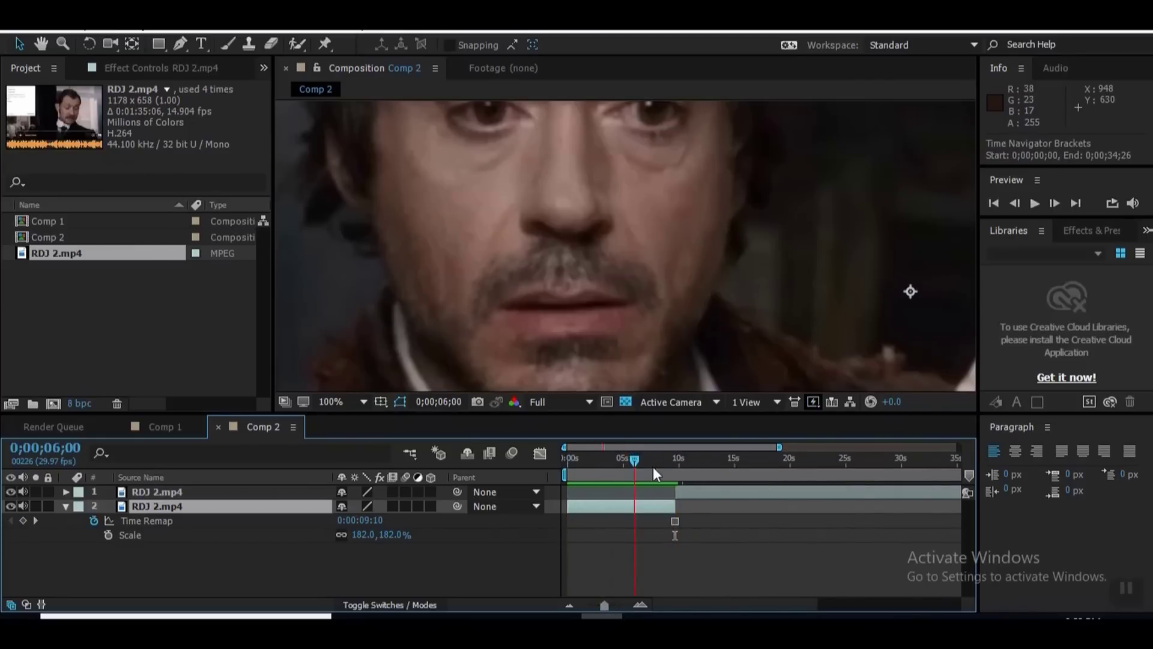
pyautogui.moveTo(653, 467); pyautogui.dragTo(568, 467)
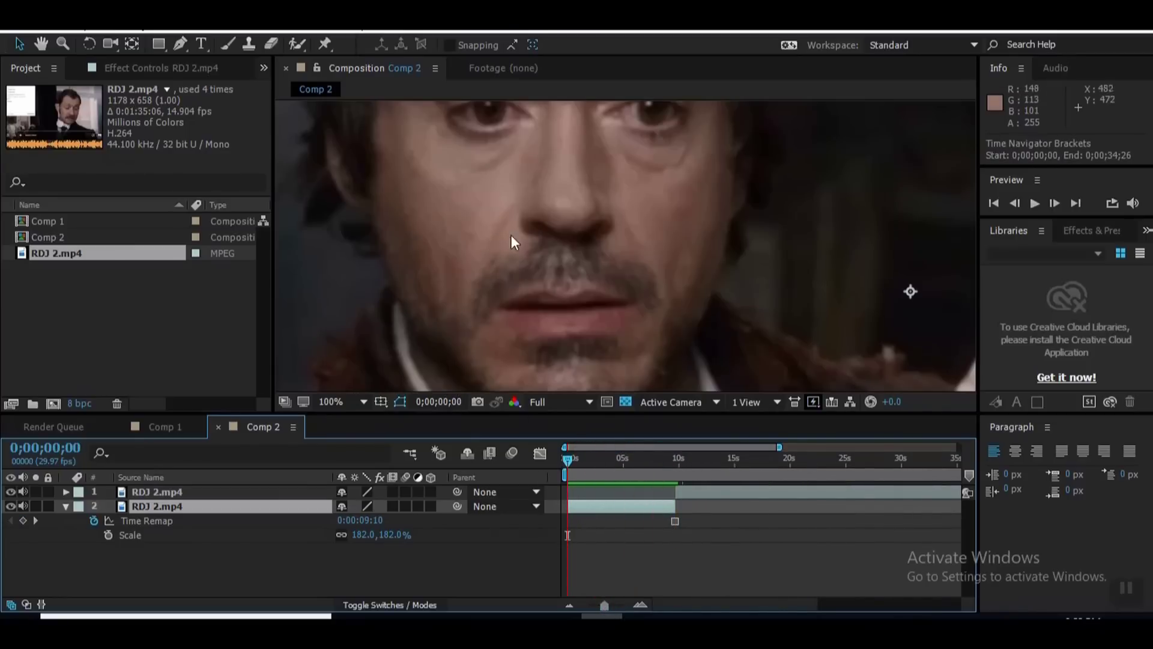
# Find the actor's side profile at 0;00;31;20 and apply a Freeze Frame to the second RDJ 2.mp4 segment there.
pyautogui.scroll(-4, 510, 239)
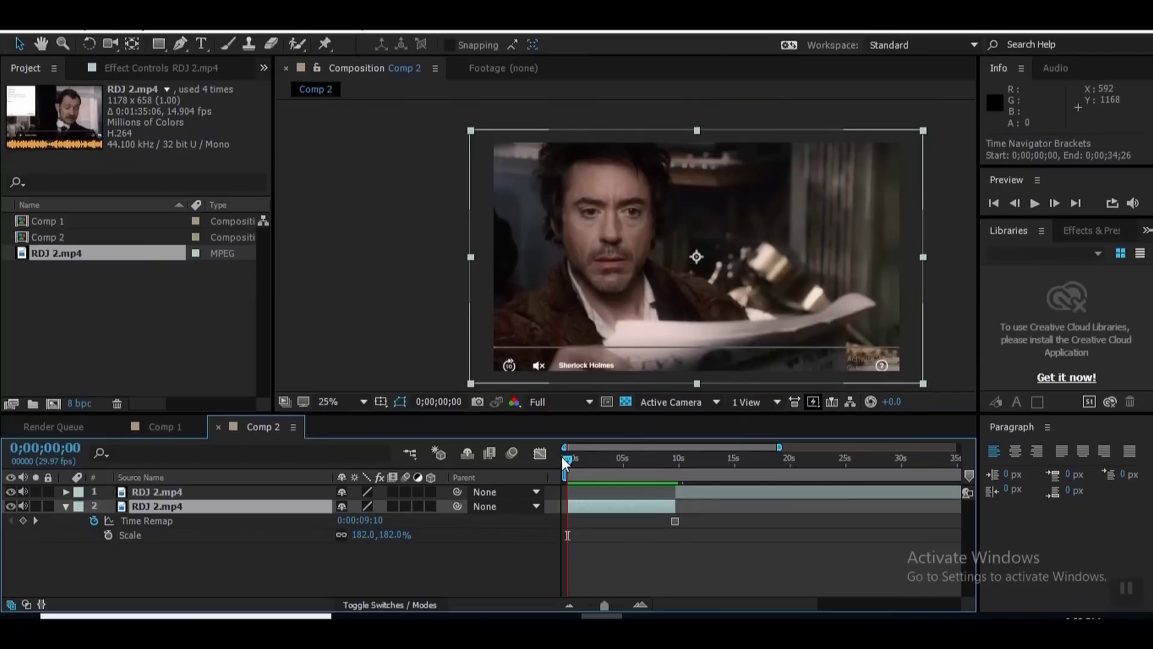
pyautogui.moveTo(563, 461); pyautogui.dragTo(884, 502)
pyautogui.click(934, 492)
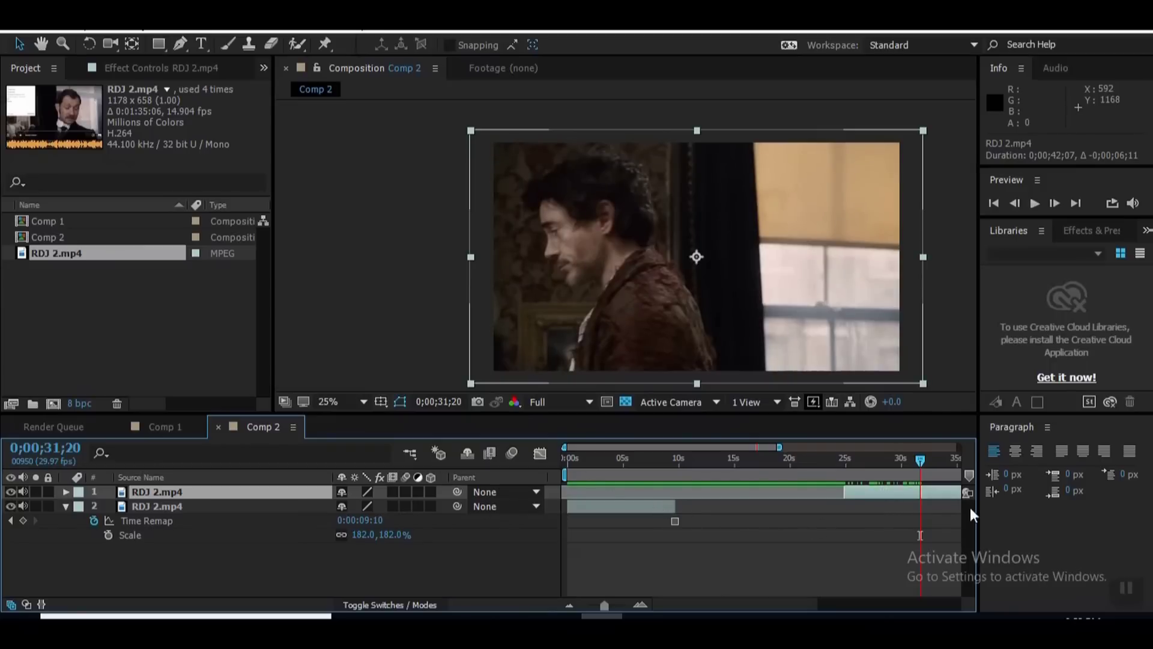
pyautogui.rightClick(938, 492)
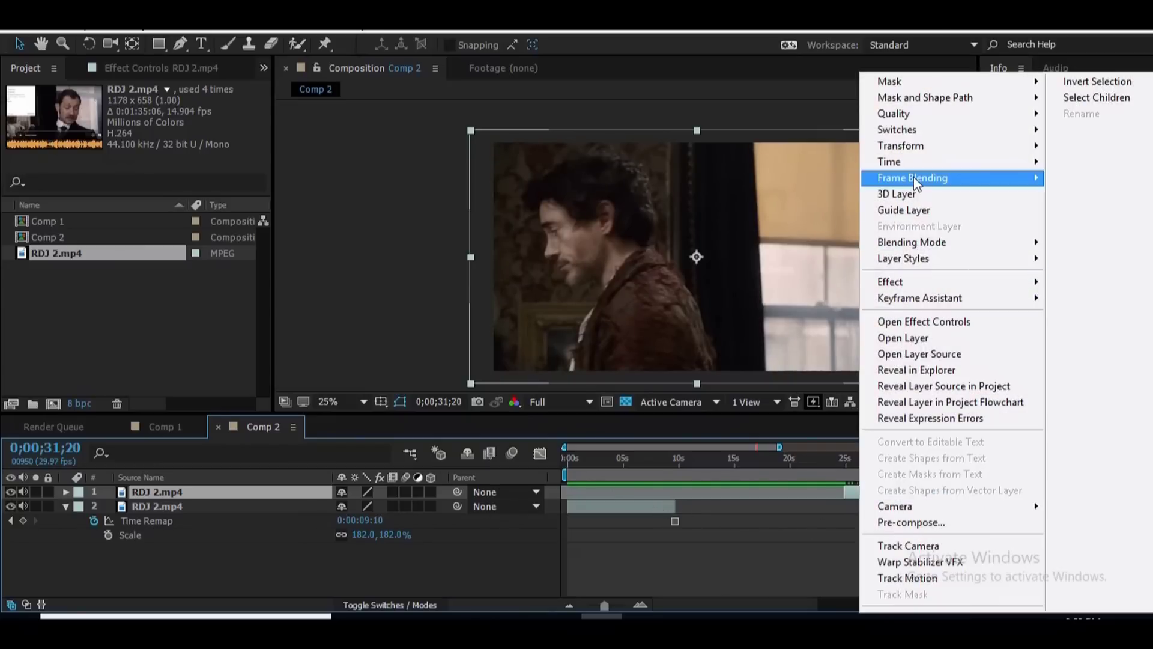
pyautogui.moveTo(913, 167)
pyautogui.click(761, 218)
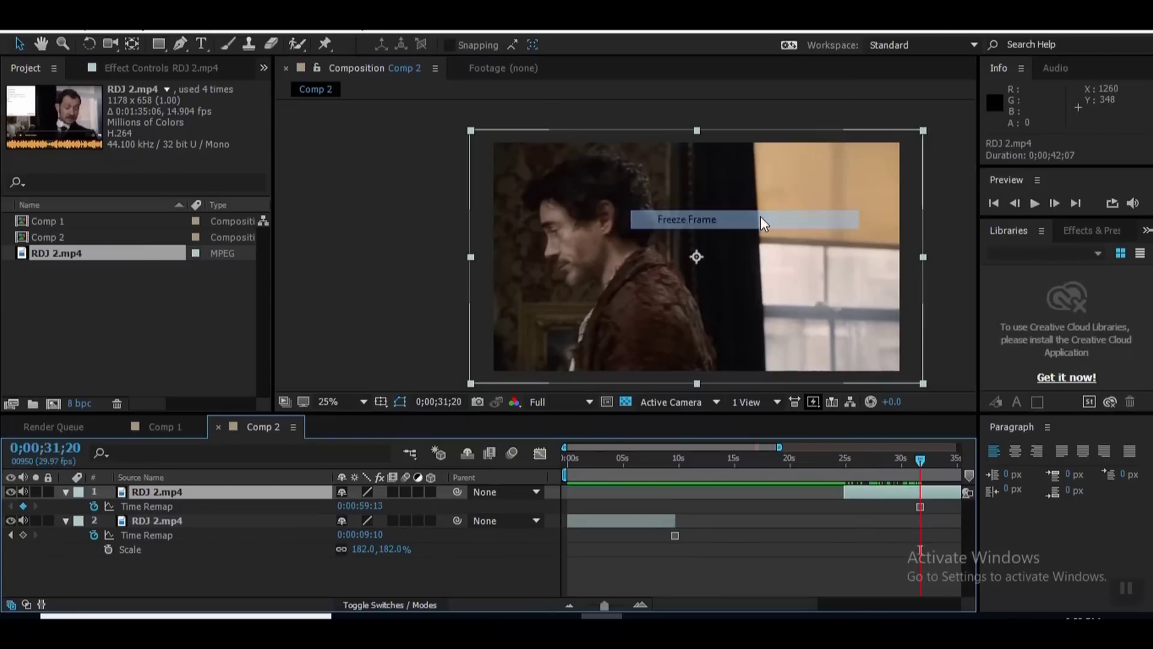
# Move the frozen profile layer 22;10 earlier to overlap the front-view layer, and end the work area at 0;00;07;05.
pyautogui.moveTo(937, 493); pyautogui.dragTo(689, 503)
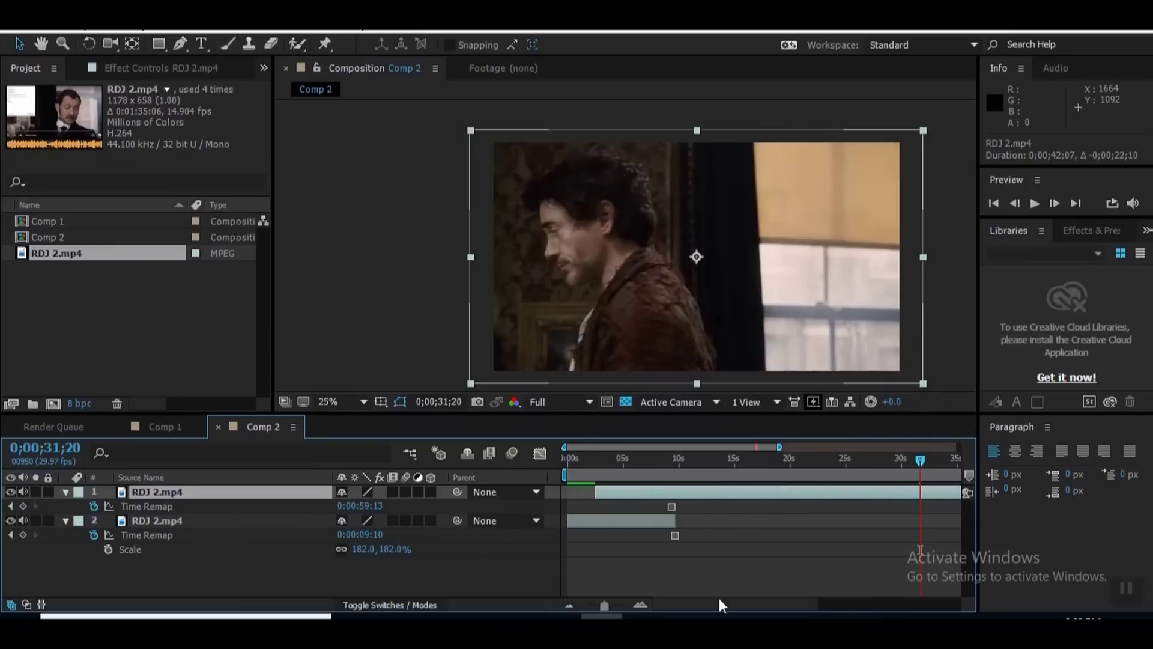
pyautogui.hscroll(5, 625, 592)
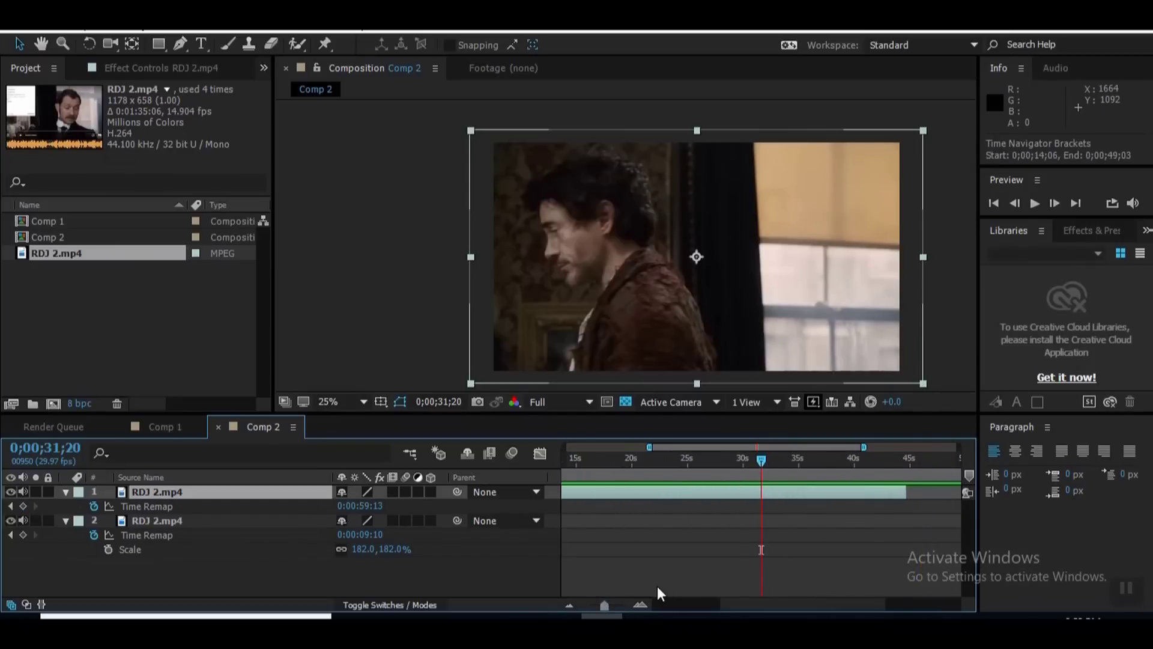
pyautogui.moveTo(606, 603); pyautogui.dragTo(556, 613)
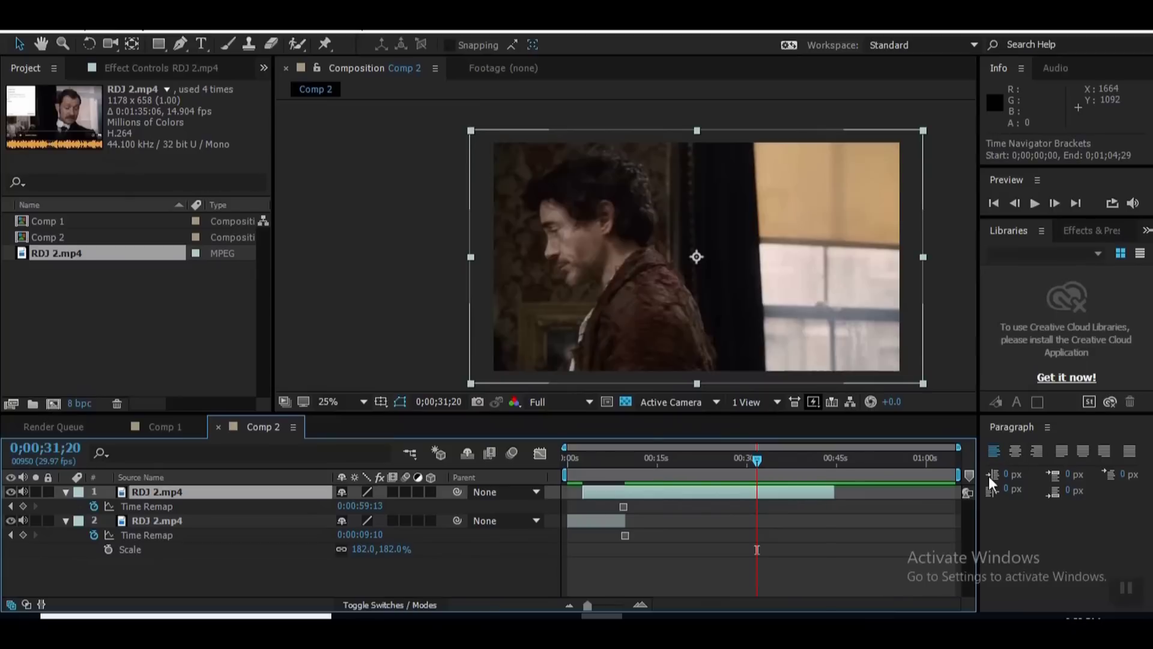
pyautogui.moveTo(950, 477); pyautogui.dragTo(614, 475)
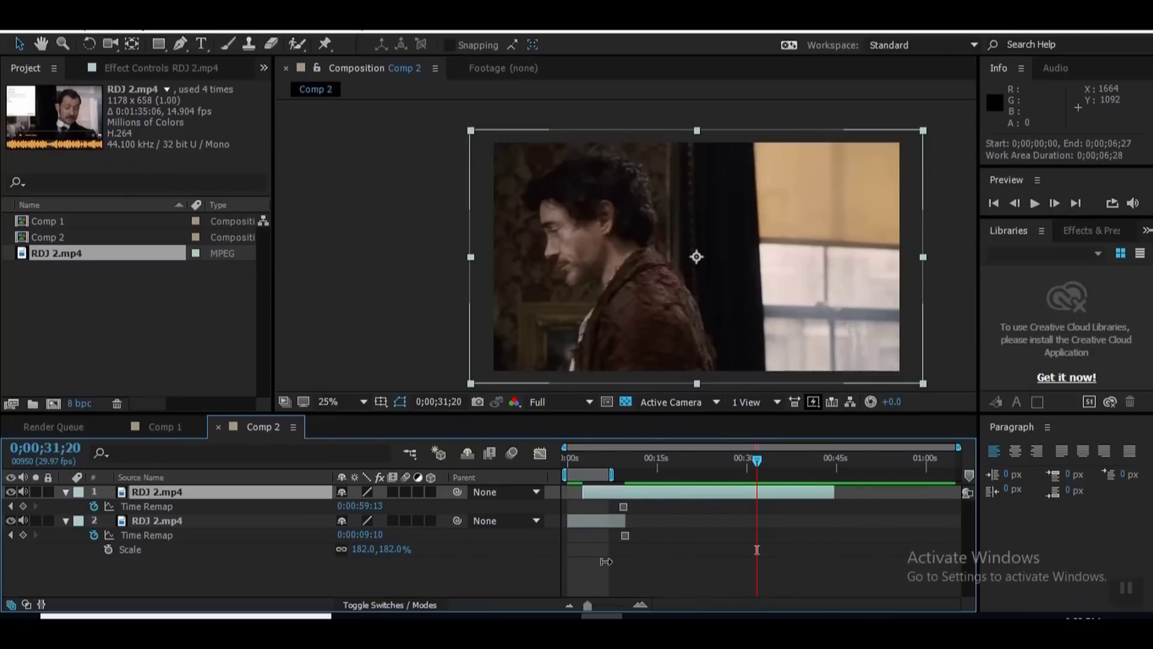
# At the start of the comp, scale the front-view RDJ 2.mp4 layer to 293% and reposition it to center the face in the frame.
pyautogui.click(595, 457)
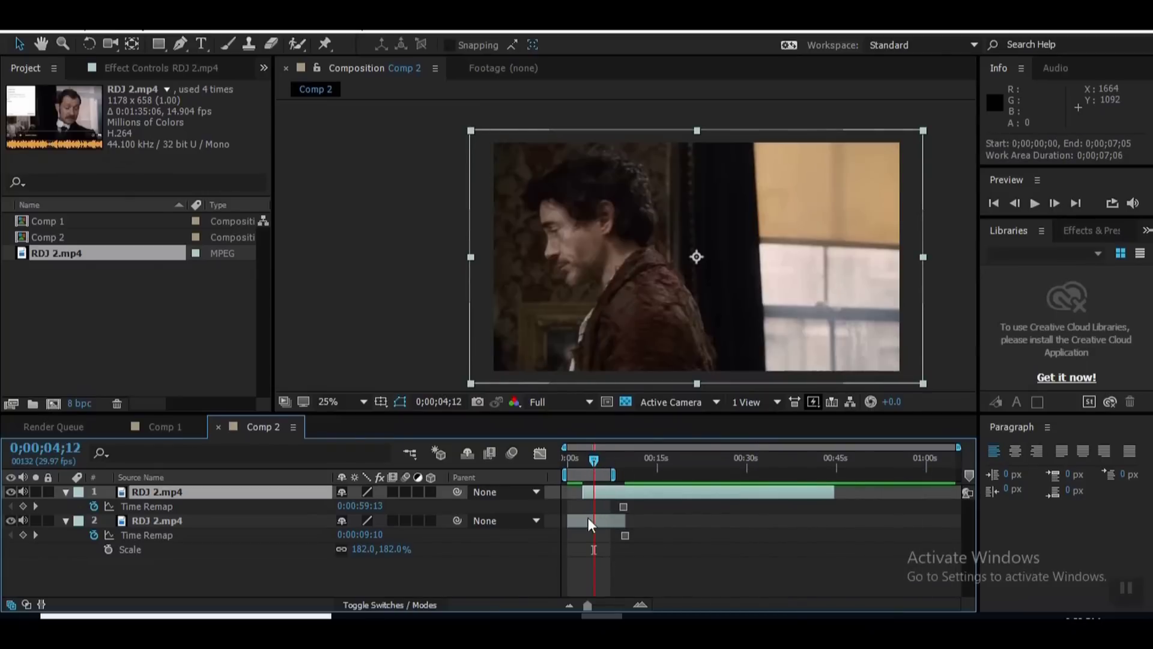
pyautogui.moveTo(594, 458); pyautogui.dragTo(568, 474)
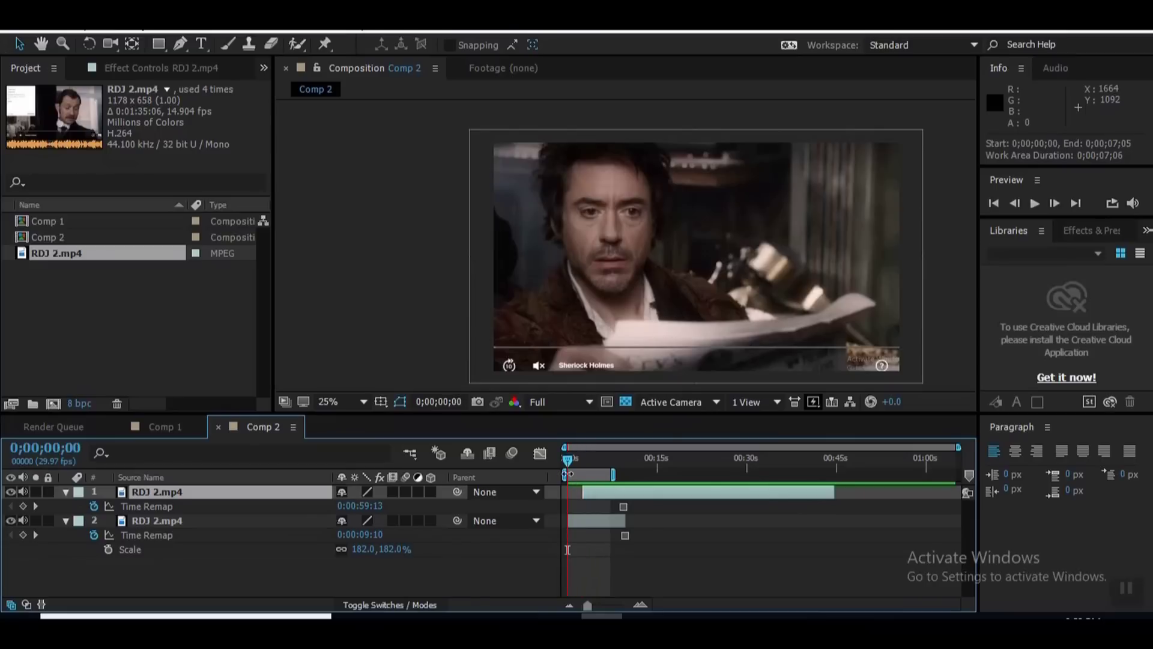
pyautogui.click(592, 309)
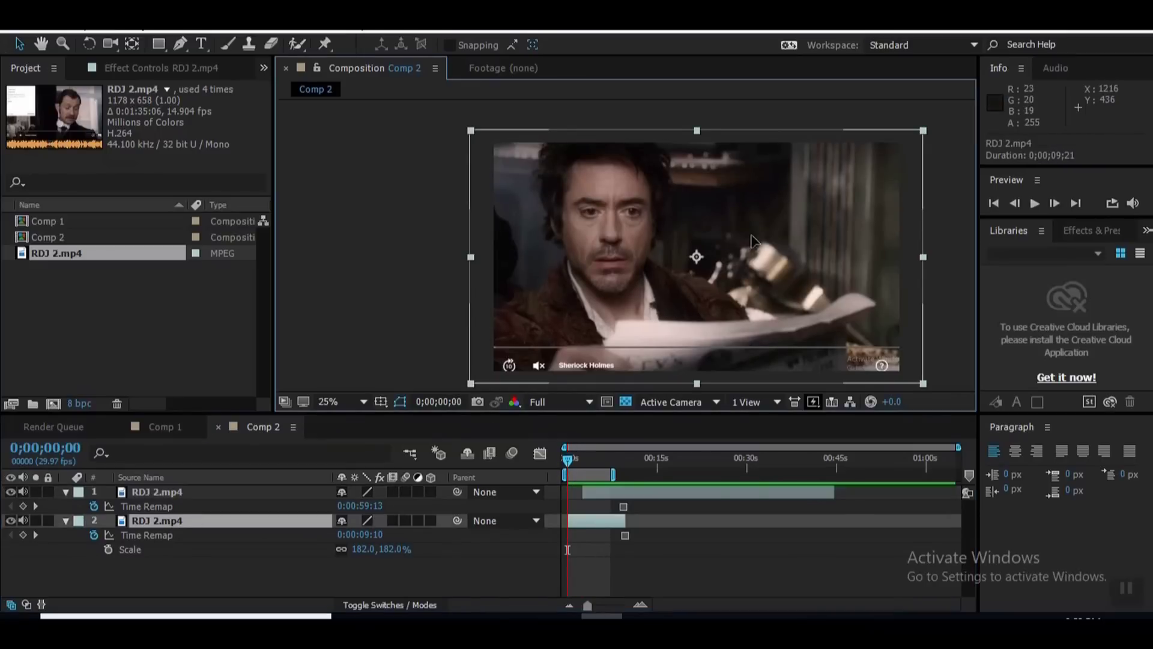
pyautogui.moveTo(769, 269); pyautogui.dragTo(845, 266)
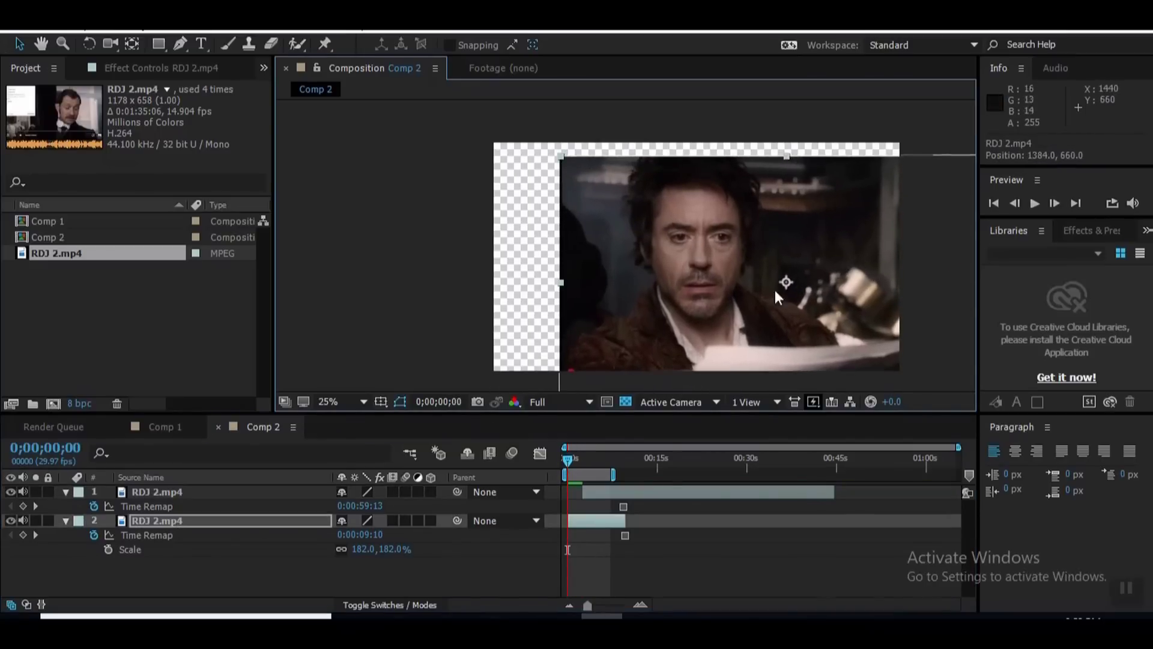
pyautogui.click(208, 521)
pyautogui.hotkey('ctrl', '`')
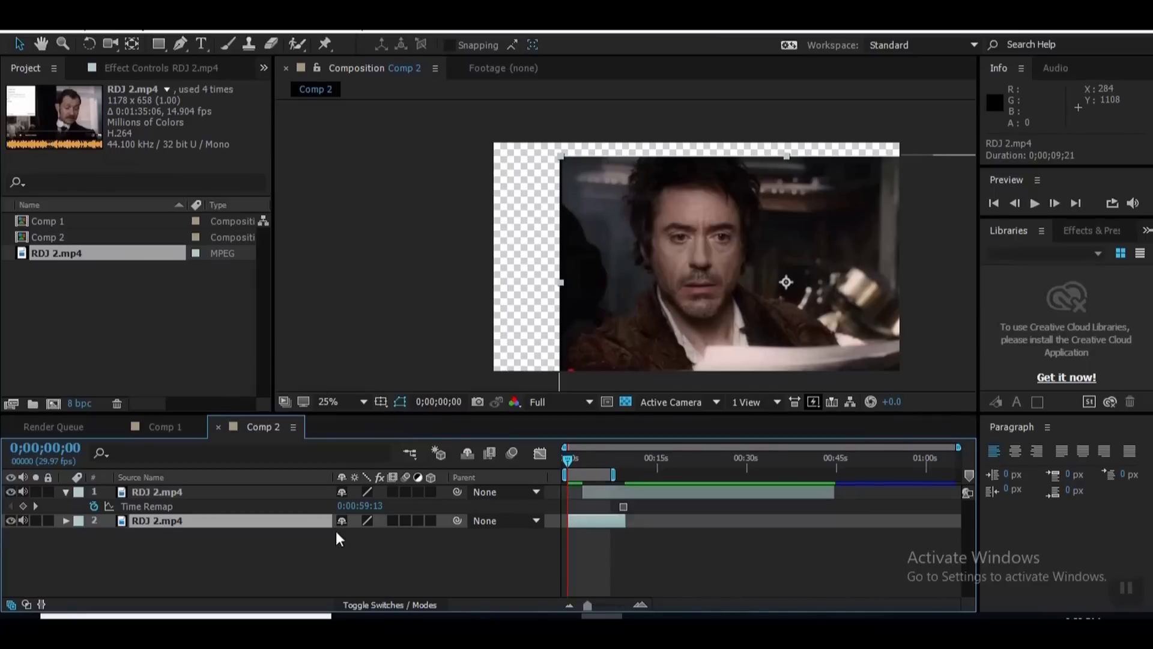
pyautogui.press('s')
pyautogui.moveTo(391, 536); pyautogui.dragTo(452, 550)
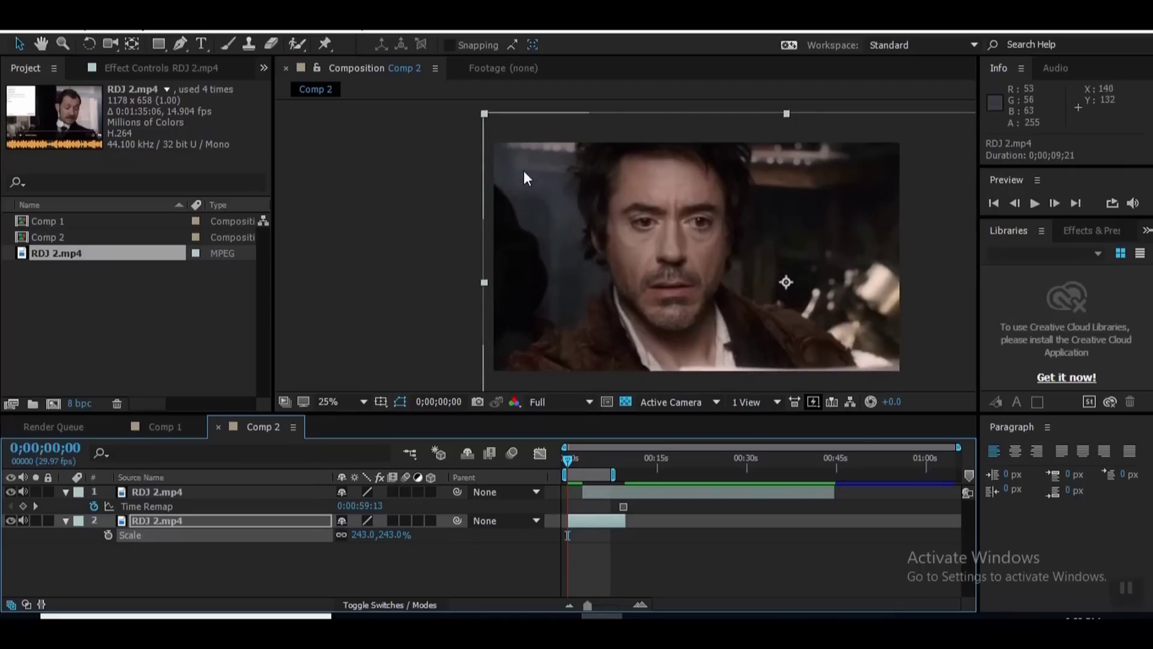
pyautogui.moveTo(749, 304); pyautogui.dragTo(769, 314)
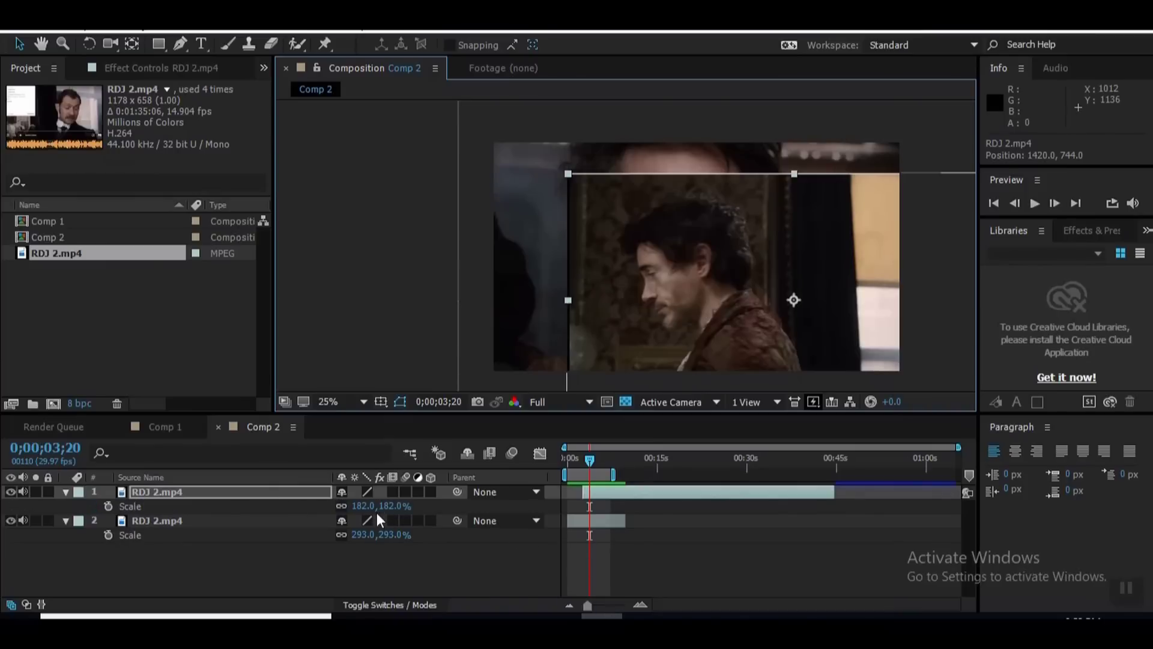
# Scale the profile layer to 313% and reposition it at 1620, 768 to frame the head.
pyautogui.press('s')
pyautogui.moveTo(387, 506); pyautogui.dragTo(475, 511)
pyautogui.moveTo(788, 257); pyautogui.dragTo(819, 265)
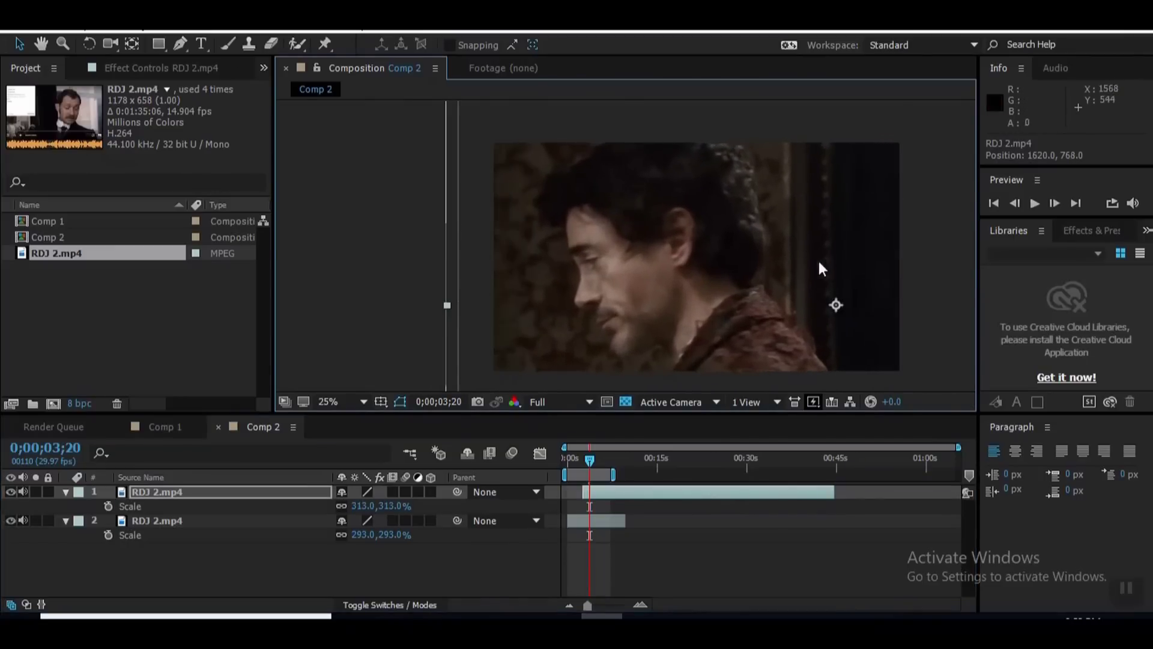
# Rotate the profile layer to 29° to level the head, and move it to 1684, 1176.
pyautogui.press('r')
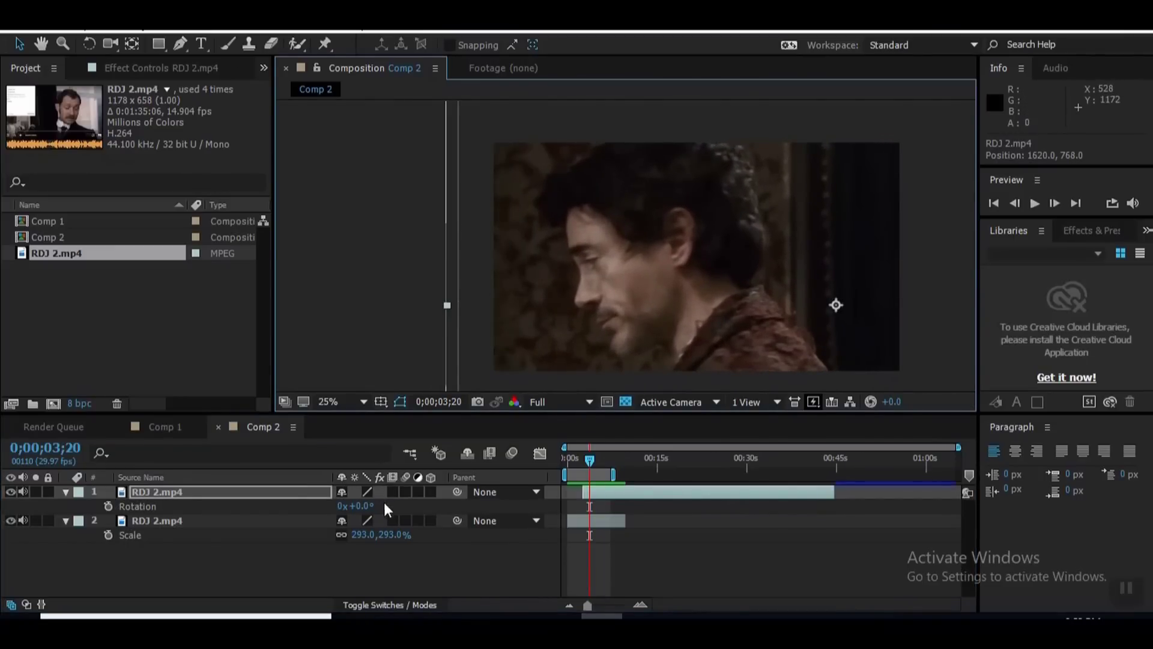
pyautogui.moveTo(369, 505); pyautogui.dragTo(388, 506)
pyautogui.moveTo(706, 271); pyautogui.dragTo(724, 356)
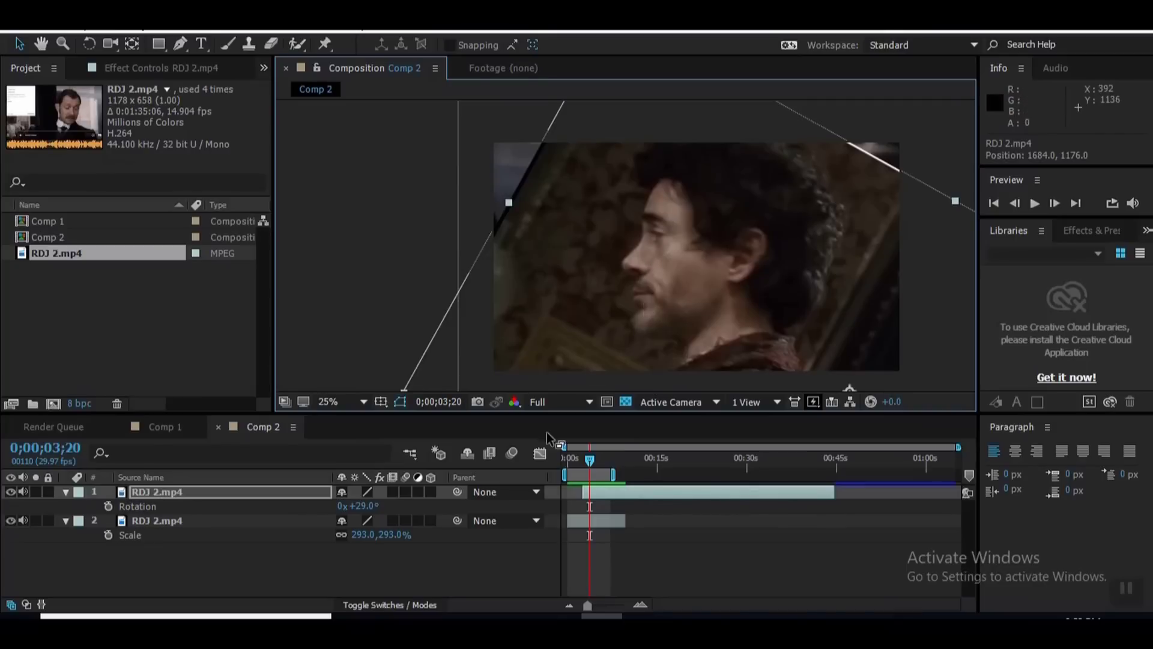
# Enlarge the profile layer to 373% and move it to 1952, 1336 to match the front view's head size.
pyautogui.press('s')
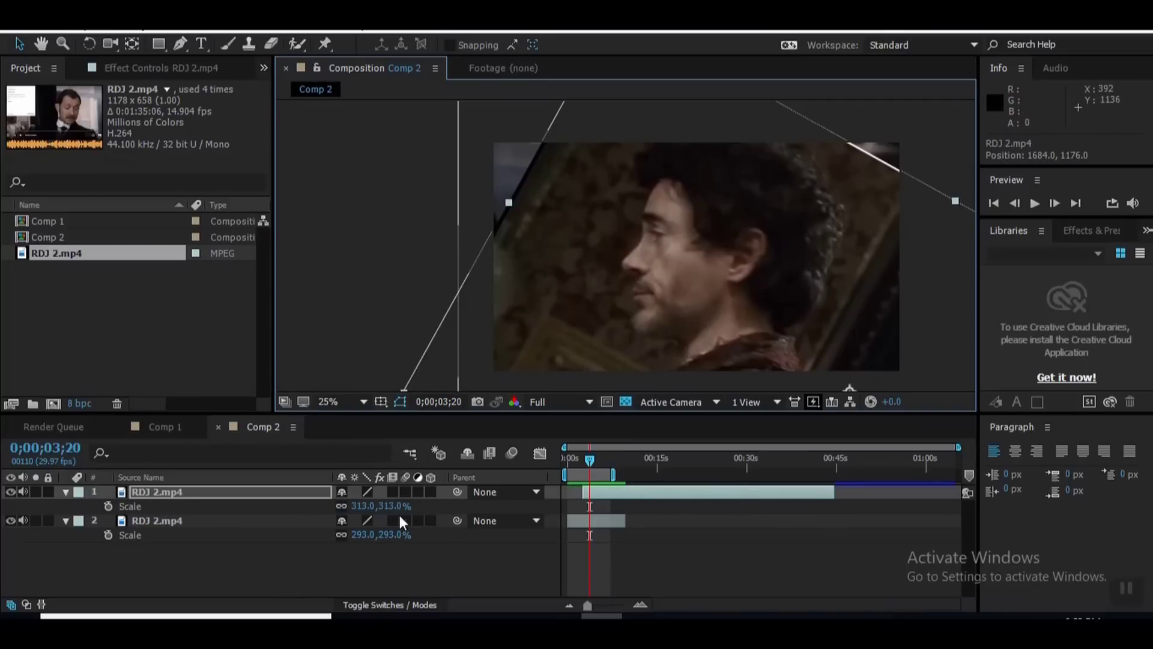
pyautogui.moveTo(392, 511); pyautogui.dragTo(472, 497)
pyautogui.moveTo(669, 289); pyautogui.dragTo(721, 322)
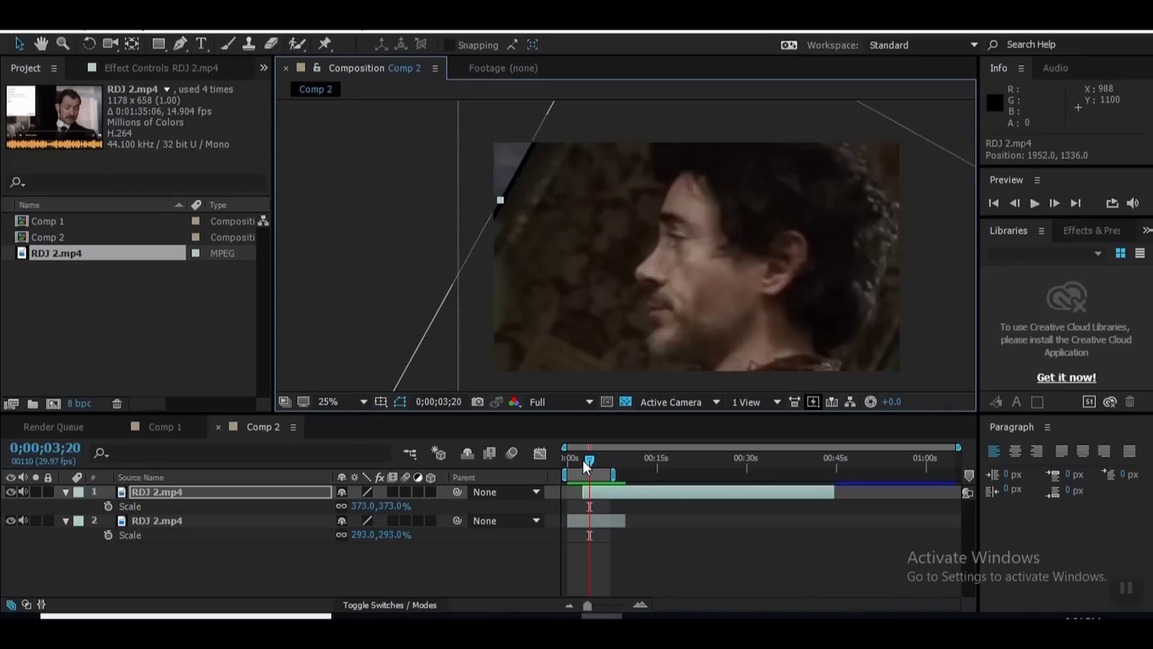
# Compare the front and profile framing, and apply Brightness & Contrast to the profile layer with contrast -100 and brightness 54.
pyautogui.moveTo(583, 460); pyautogui.dragTo(581, 460)
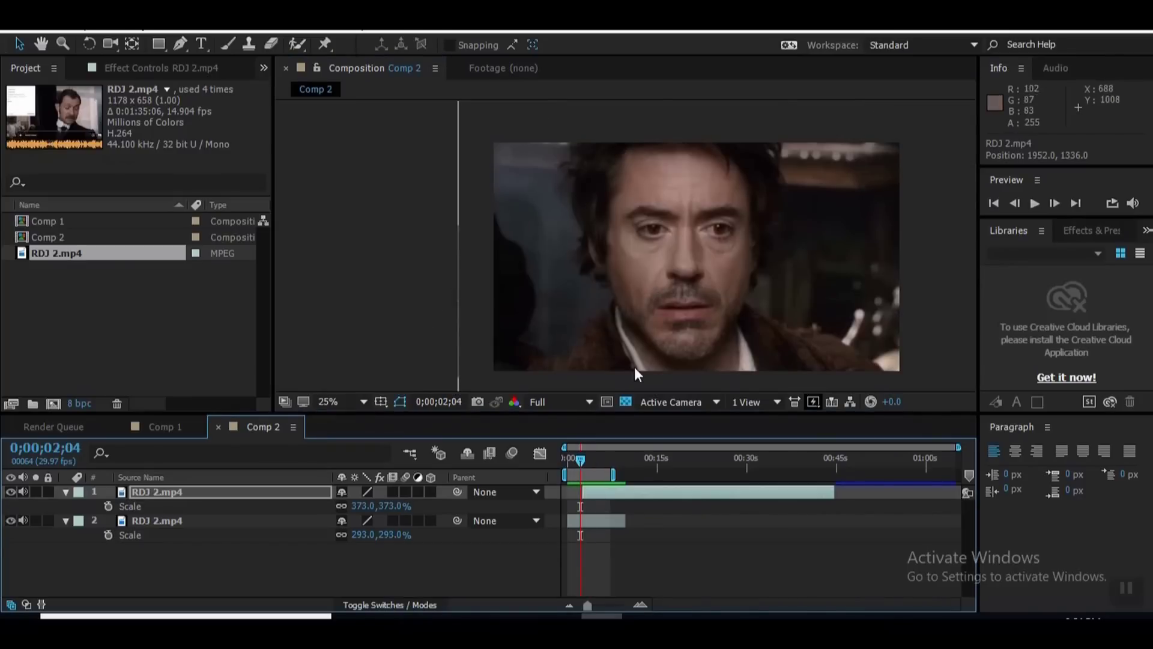
pyautogui.moveTo(582, 460)
pyautogui.mouseDown()
pyautogui.moveTo(572, 466)
pyautogui.moveTo(589, 459)
pyautogui.mouseUp()
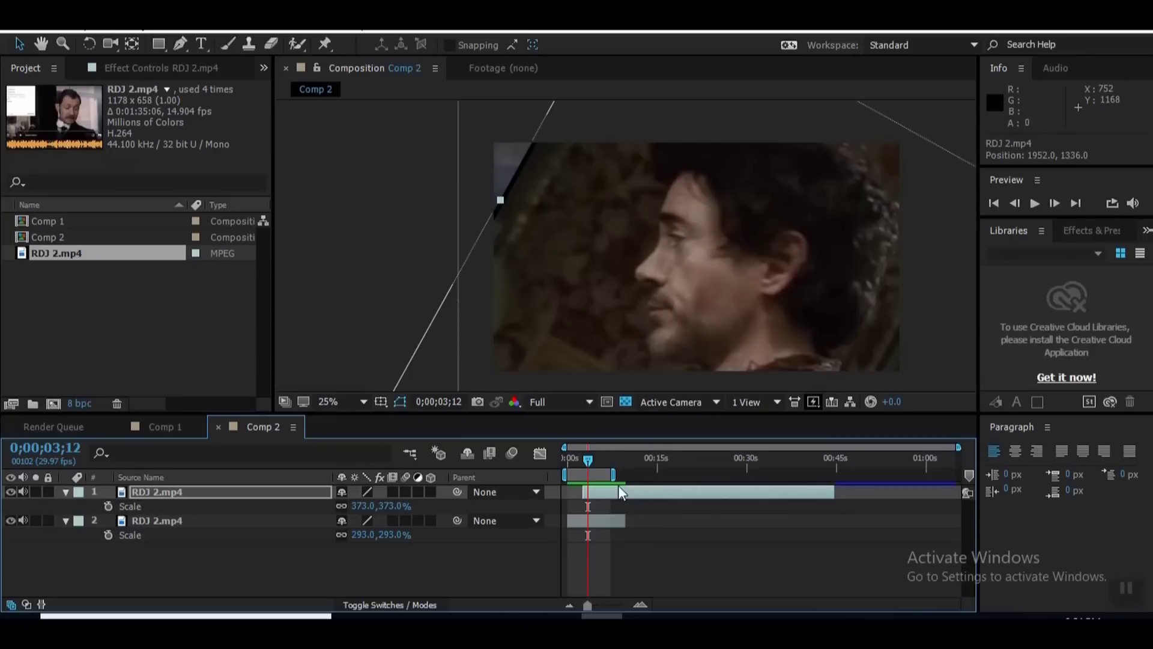
pyautogui.moveTo(586, 458); pyautogui.dragTo(578, 460)
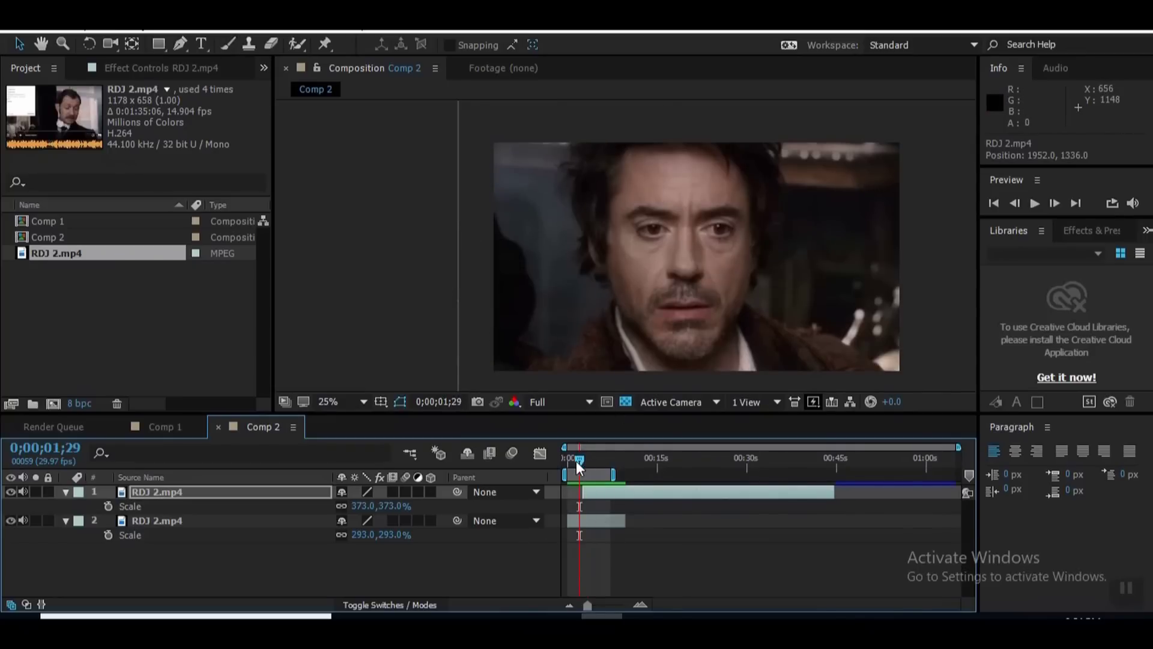
pyautogui.moveTo(576, 460); pyautogui.dragTo(590, 460)
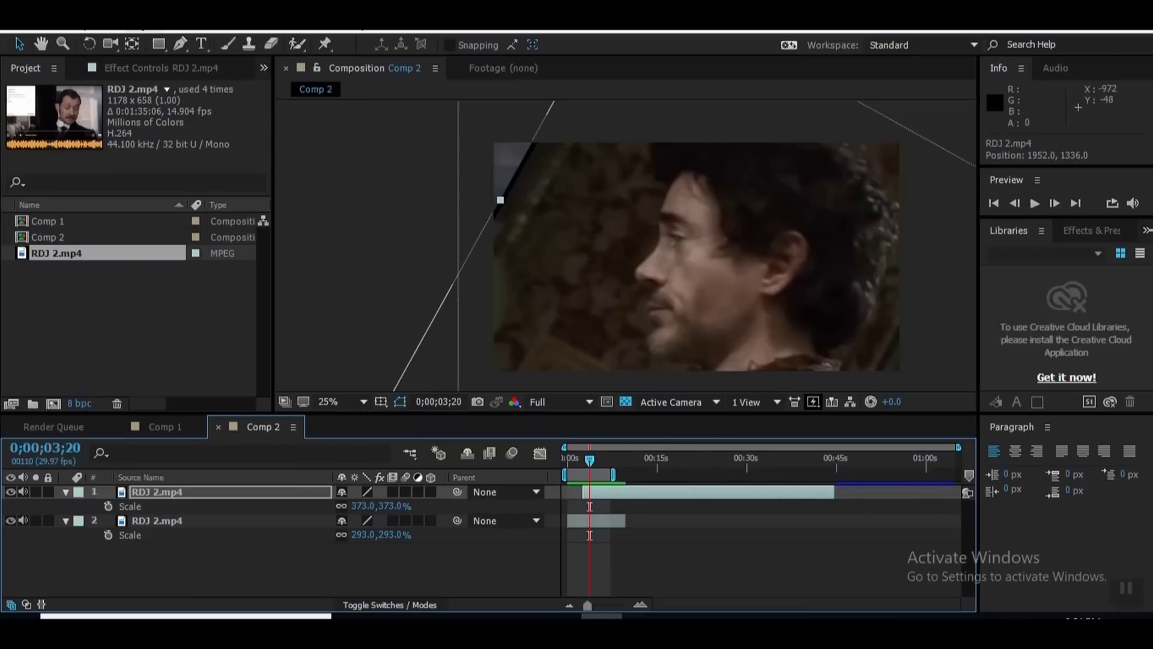
pyautogui.click(178, 23)
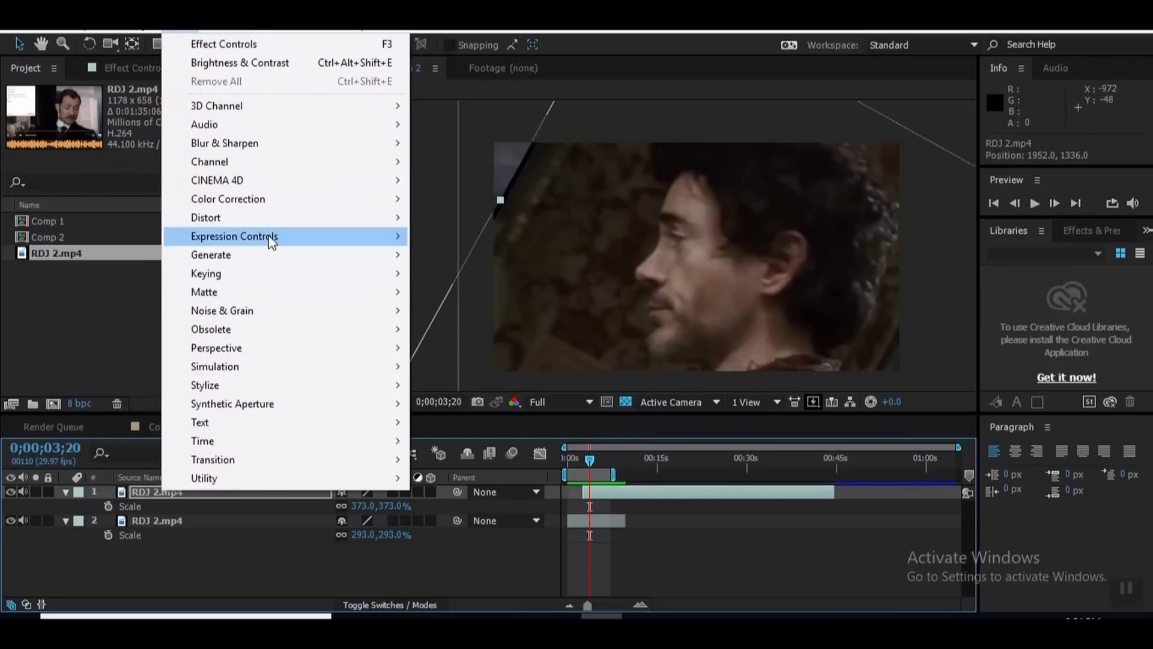
pyautogui.moveTo(270, 199)
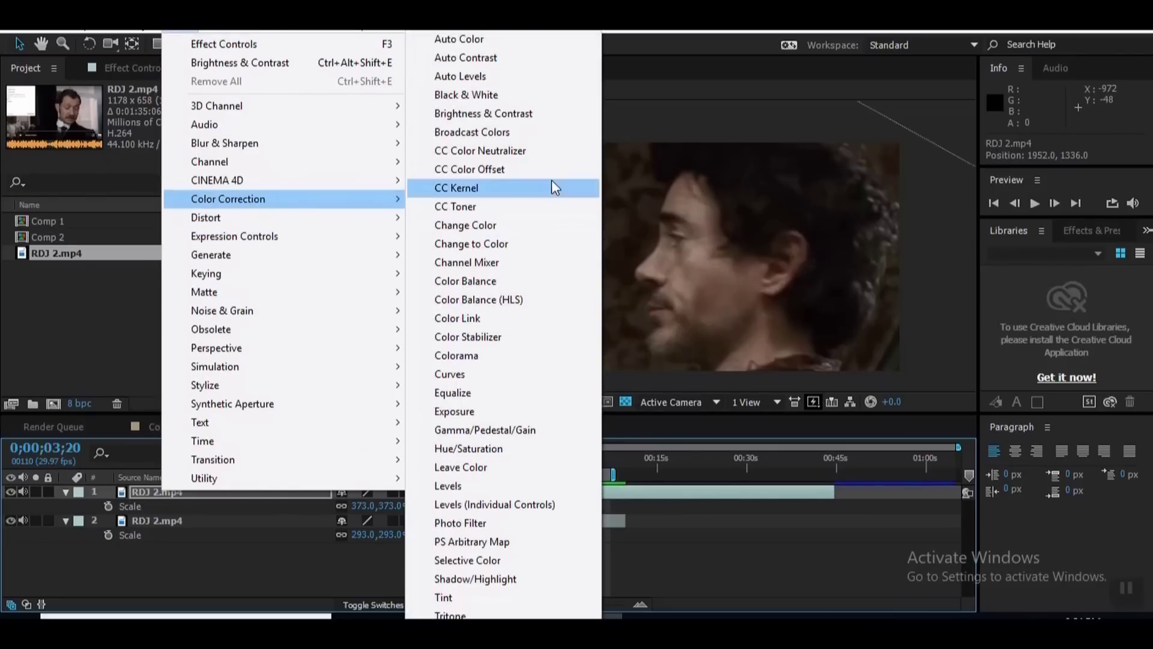
pyautogui.click(555, 114)
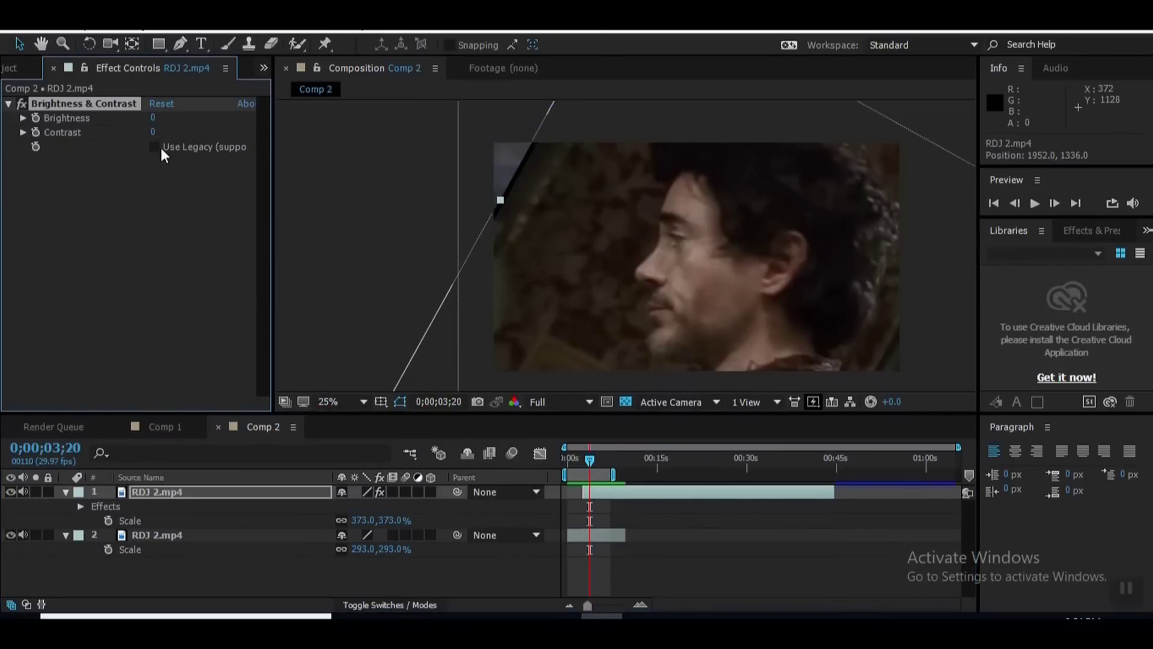
pyautogui.moveTo(152, 131); pyautogui.dragTo(120, 139)
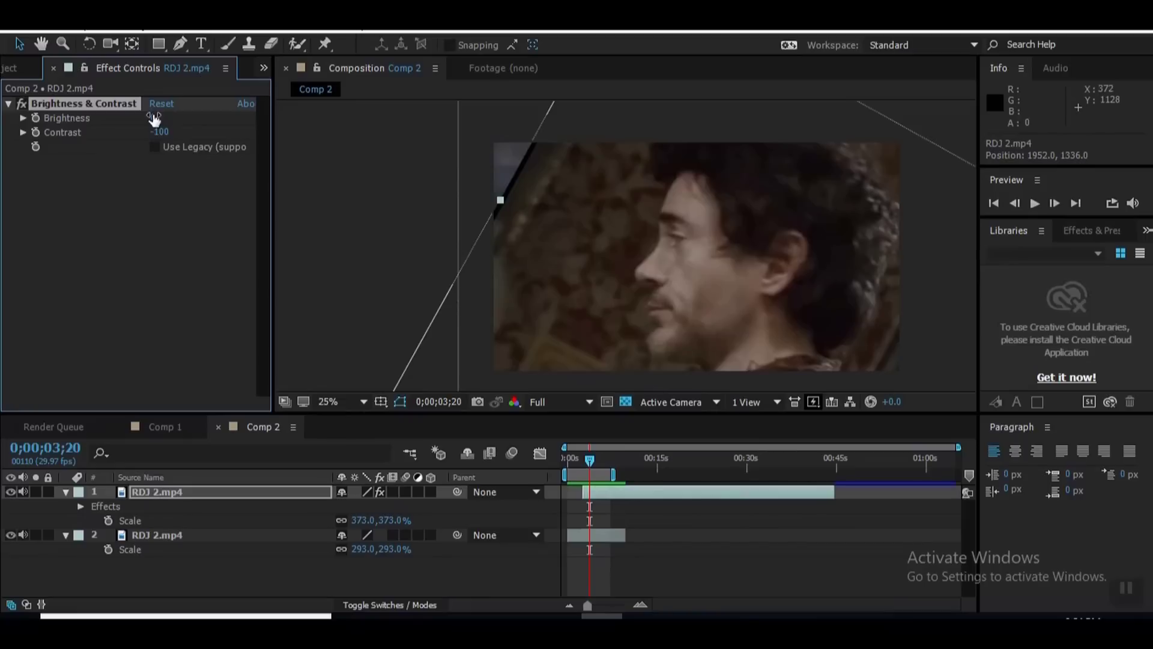
pyautogui.moveTo(157, 115); pyautogui.dragTo(195, 111)
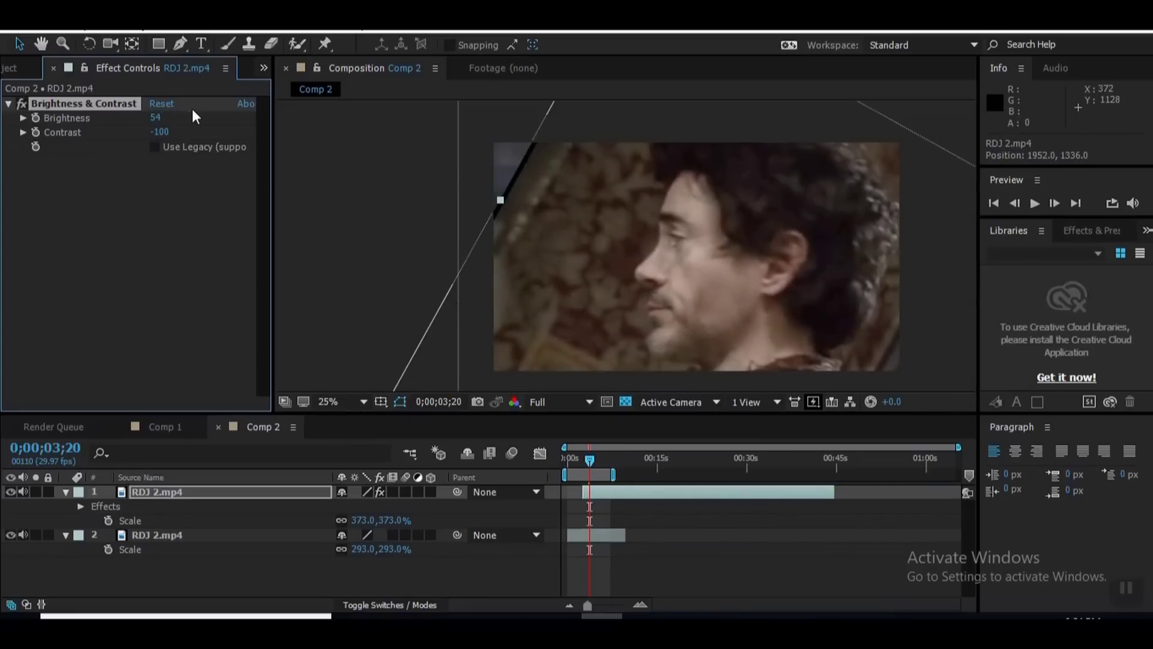
# Apply Brightness & Contrast to the front-view layer with contrast -100 and raised brightness, and compare it with the profile view.
pyautogui.moveTo(603, 458); pyautogui.dragTo(583, 461)
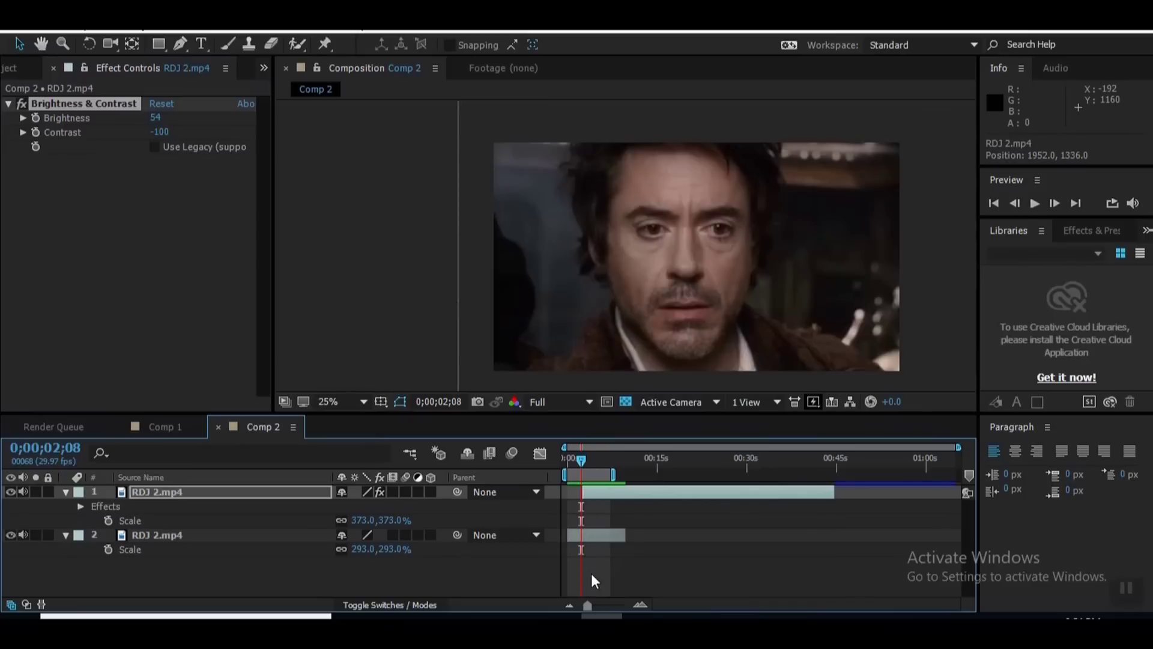
pyautogui.click(600, 536)
pyautogui.click(180, 23)
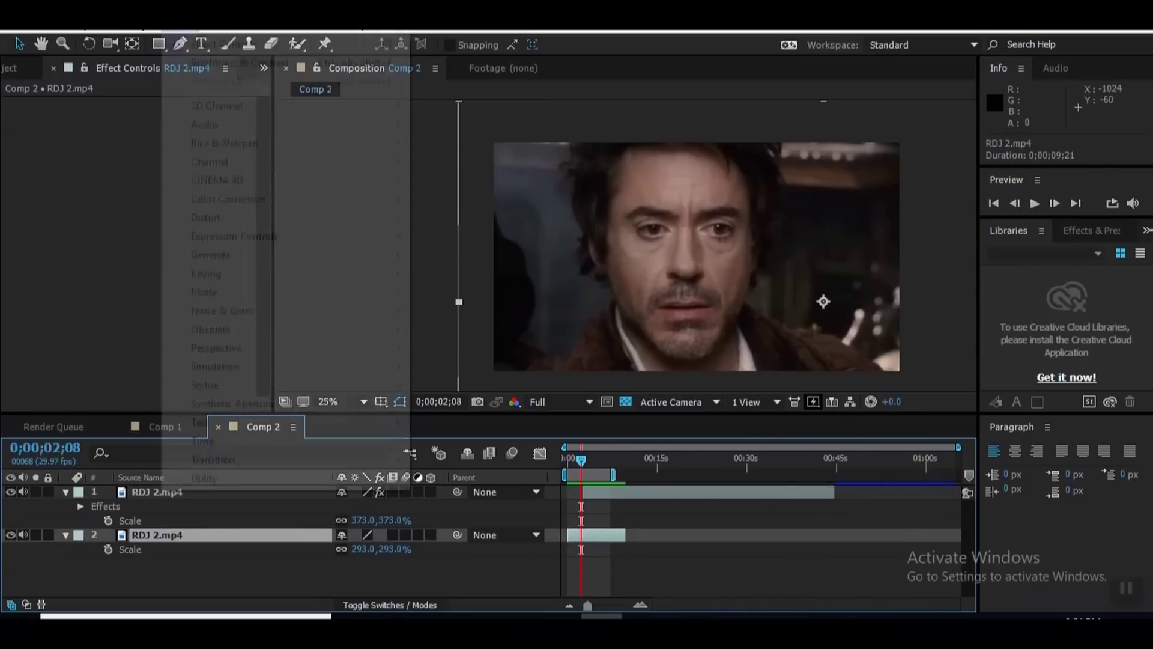
pyautogui.click(198, 62)
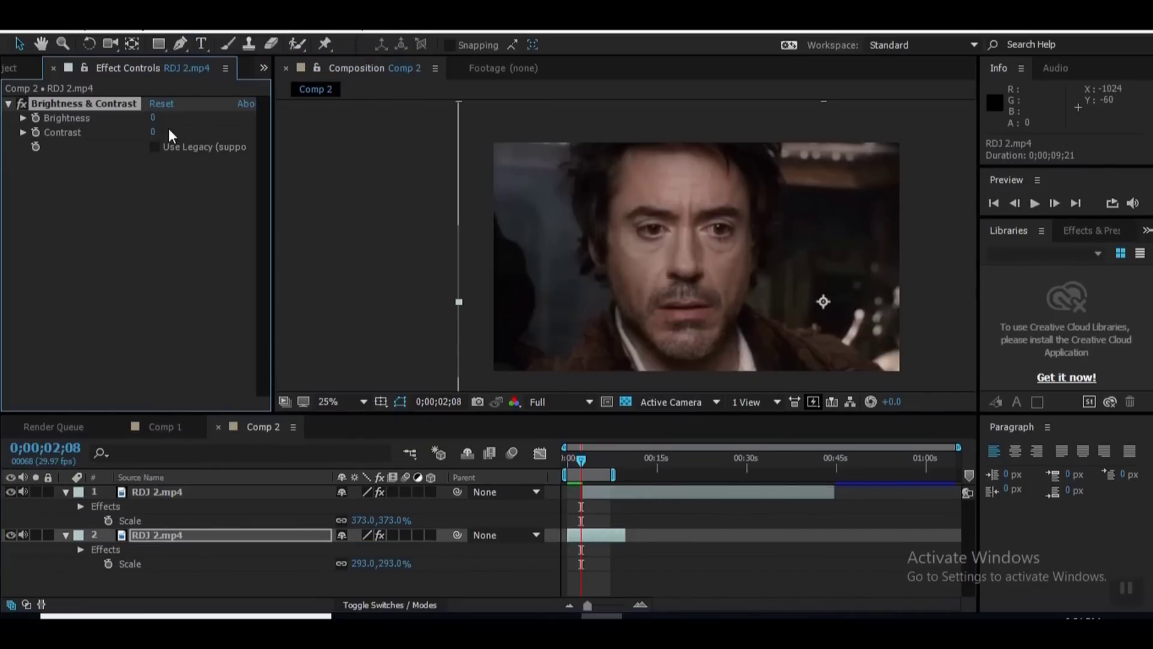
pyautogui.moveTo(154, 135); pyautogui.dragTo(5, 176)
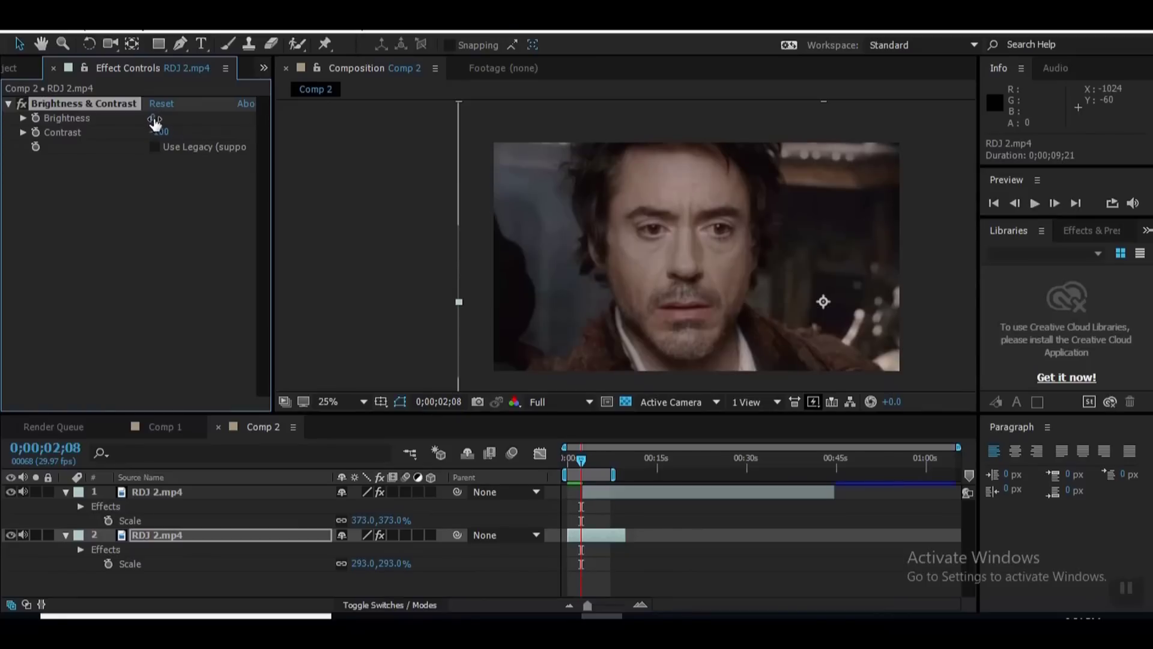
pyautogui.moveTo(155, 122); pyautogui.dragTo(194, 117)
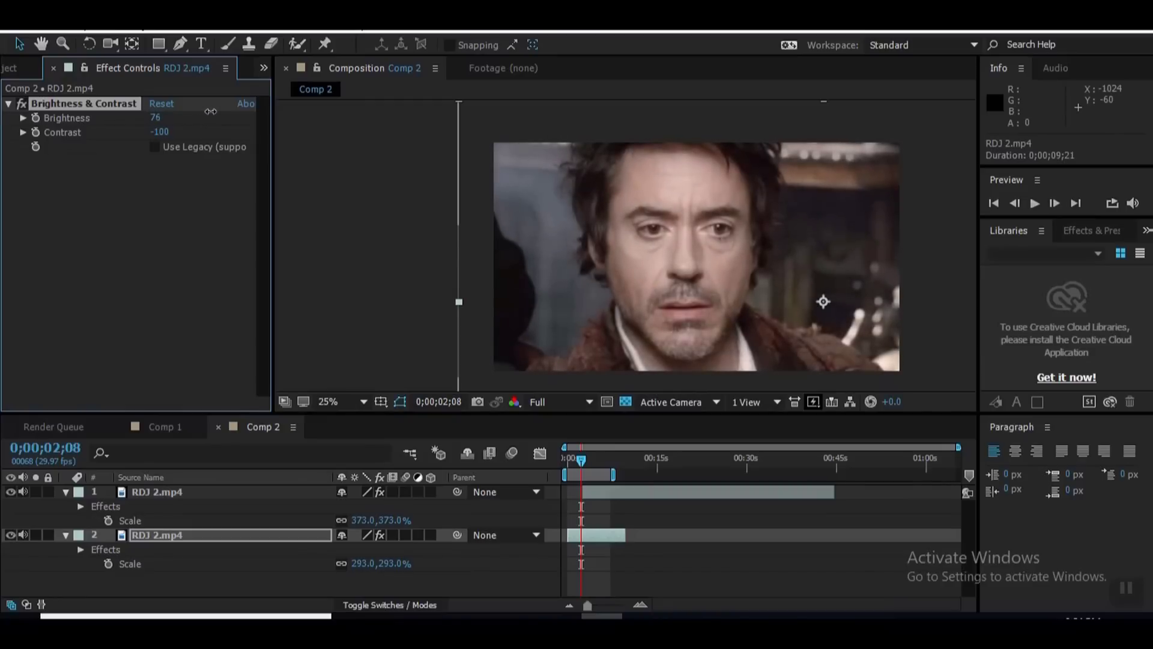
pyautogui.click(586, 458)
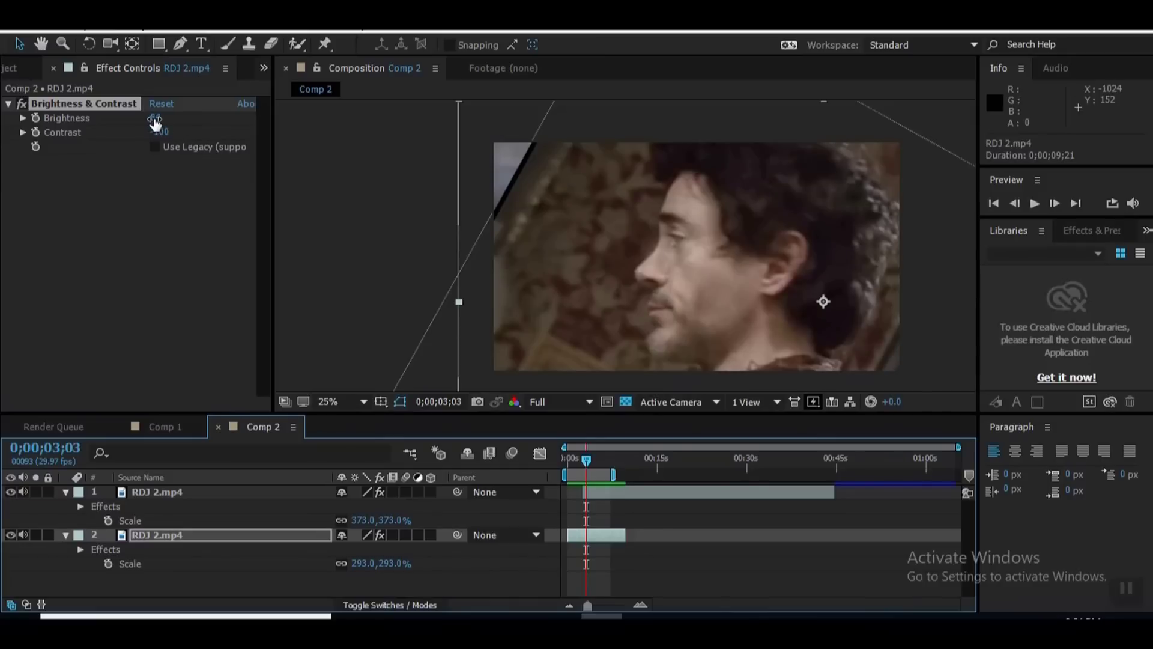
# Raise the brightness slightly in the profile layer's Brightness & Contrast effect.
pyautogui.click(607, 496)
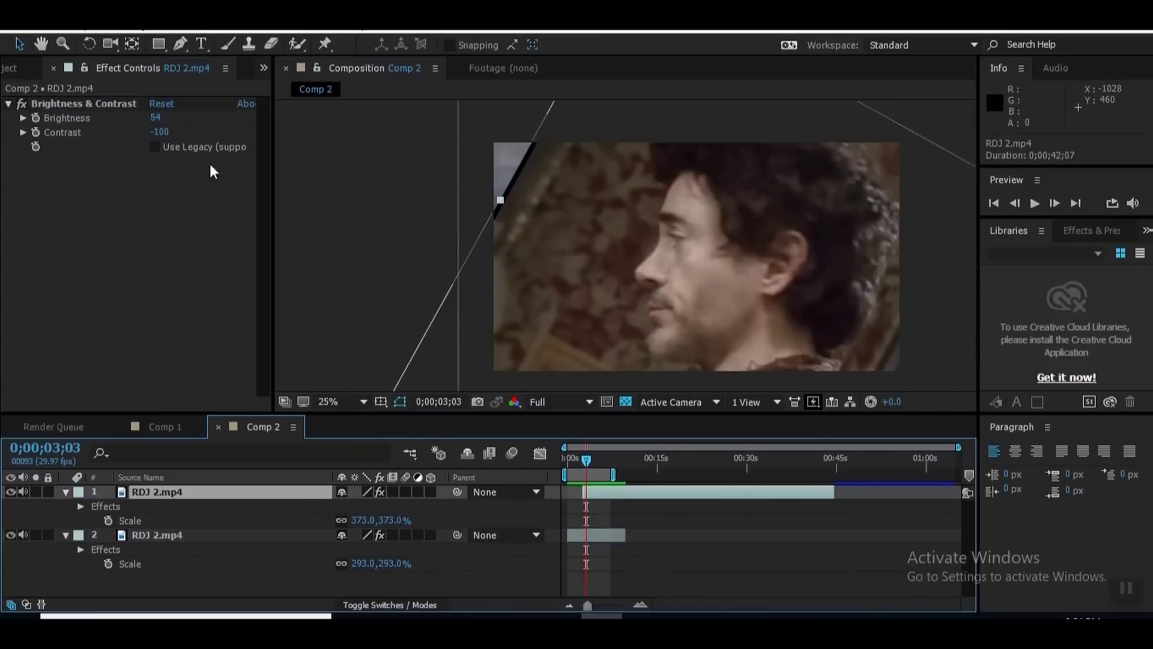
pyautogui.moveTo(158, 123); pyautogui.dragTo(168, 120)
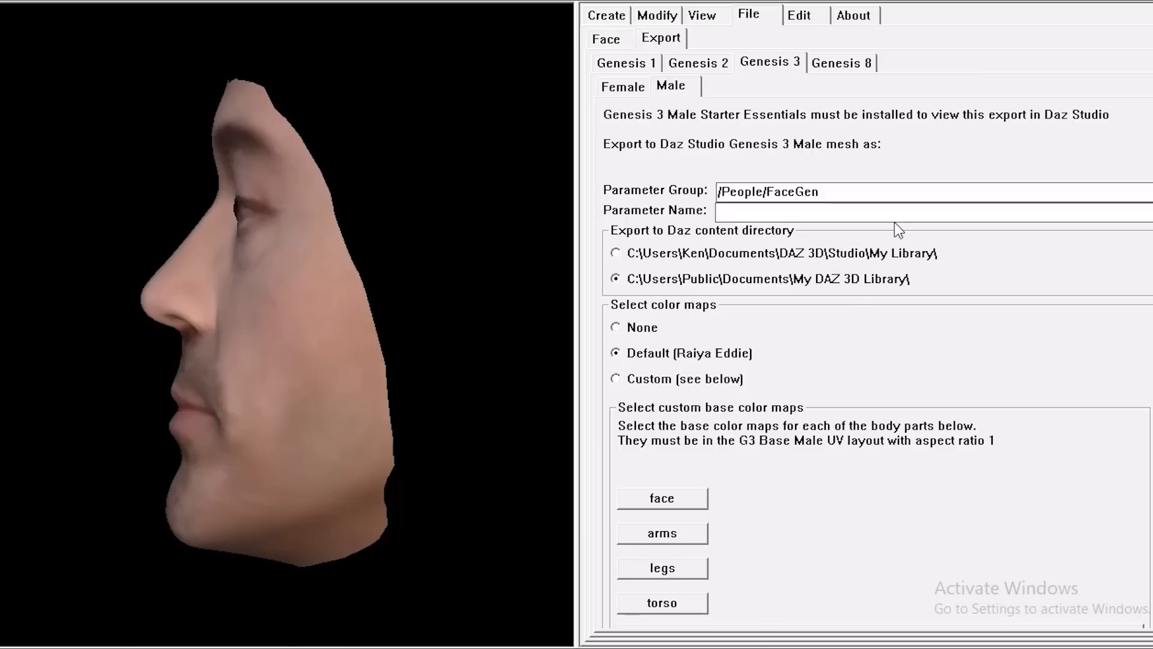
# Switch to FaceGen and set up the Genesis 3 Male export with the parameter name RDJ3.
pyautogui.click(772, 60)
pyautogui.click(665, 89)
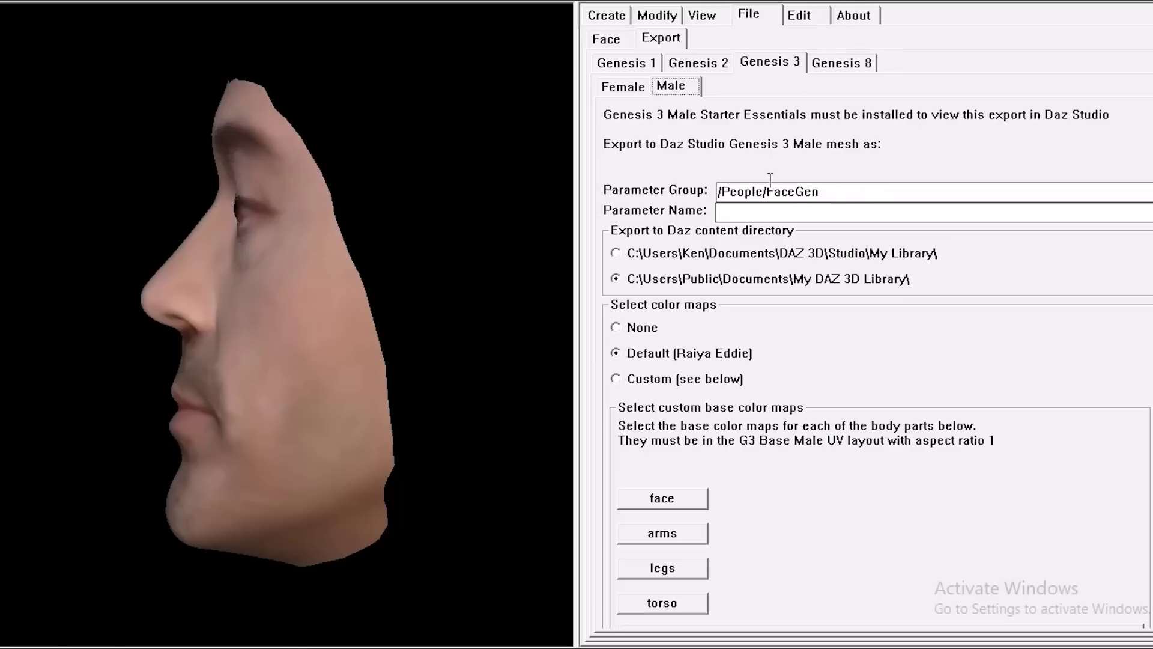
pyautogui.click(799, 210)
pyautogui.write('RDJ3')
# Start creating a face from photos and load Video Project(7) from Pictures as the front-view image.
pyautogui.click(607, 15)
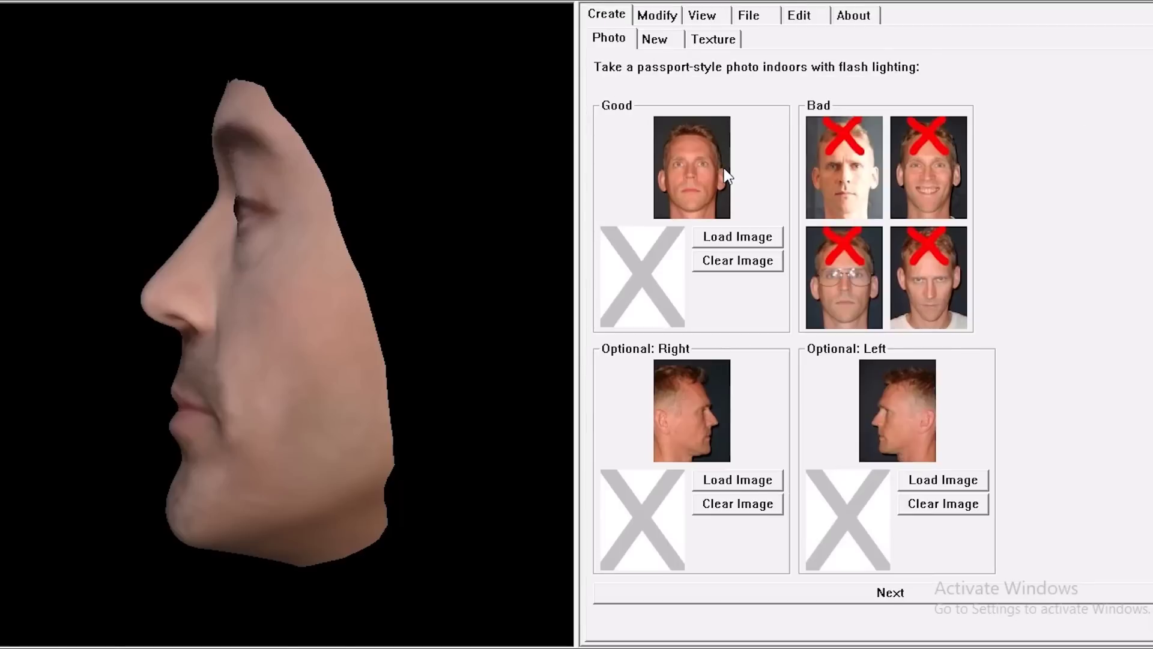
pyautogui.click(743, 244)
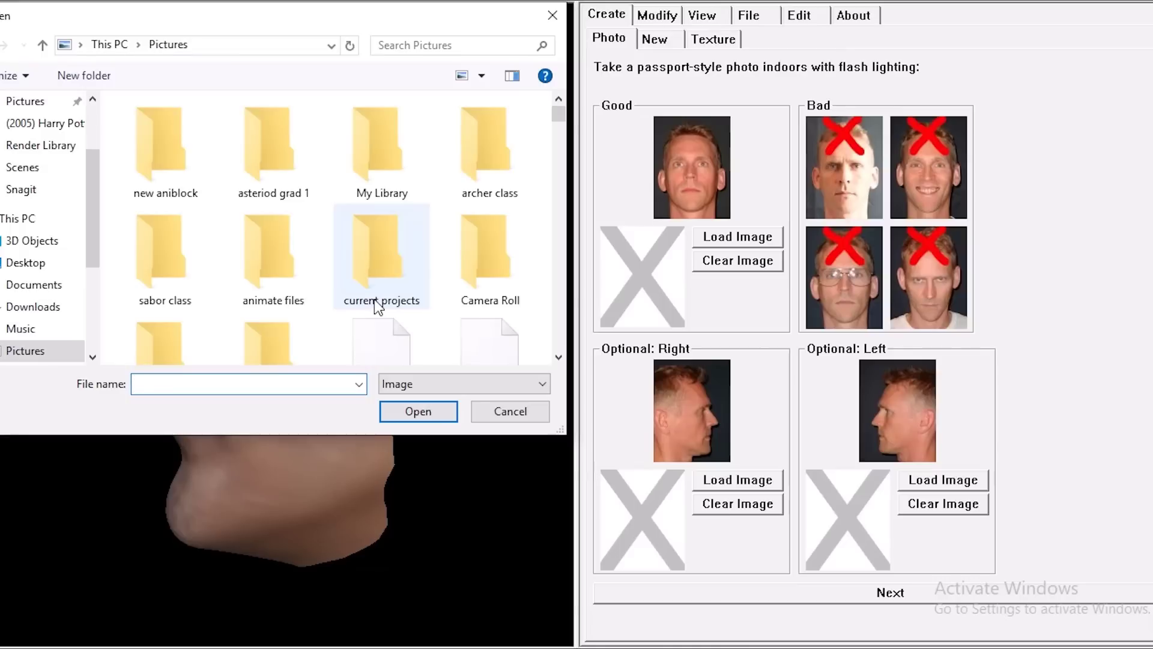
pyautogui.scroll(-10, 374, 300)
pyautogui.scroll(-10, 374, 299)
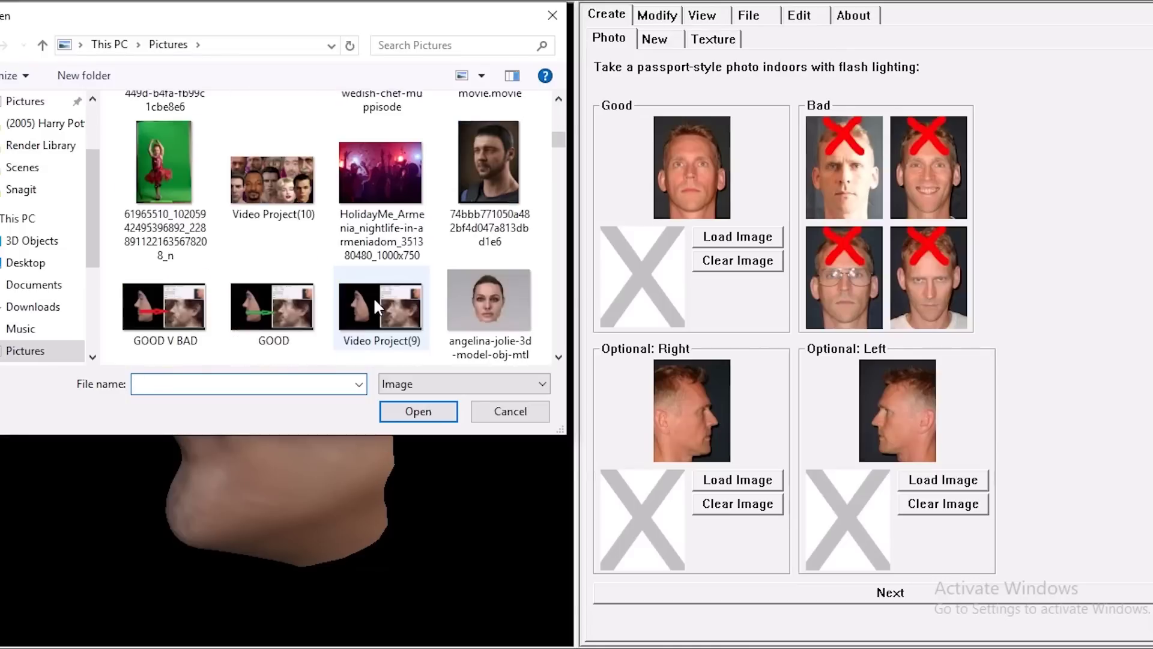
pyautogui.scroll(-2, 388, 297)
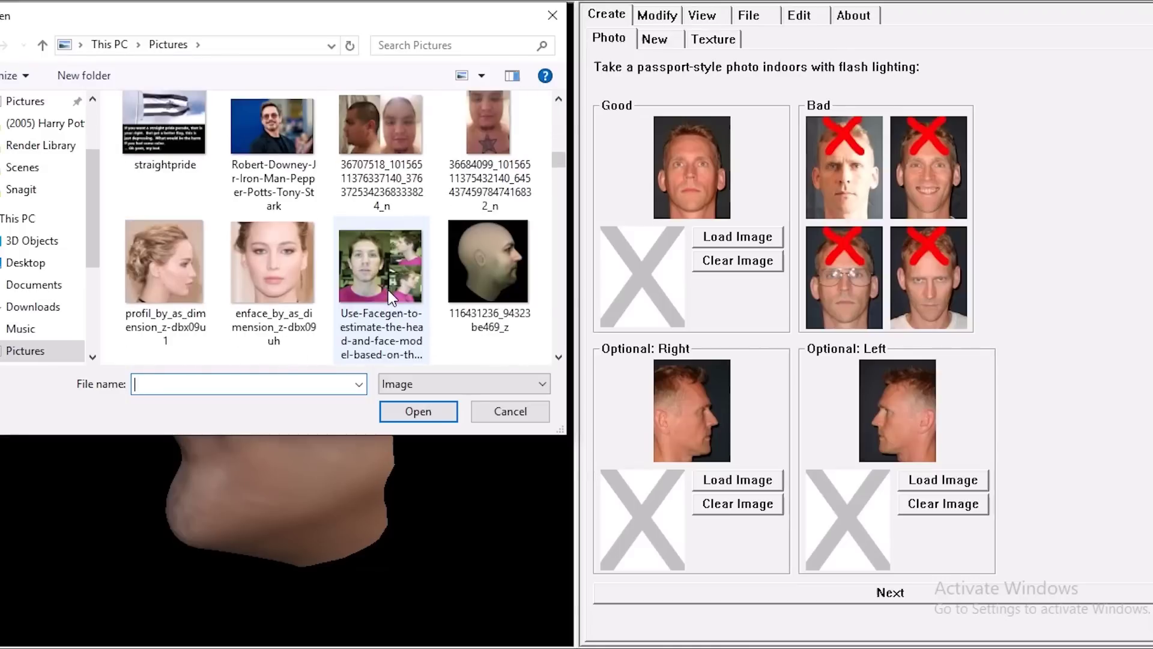
pyautogui.scroll(-6, 388, 297)
pyautogui.scroll(-3, 388, 292)
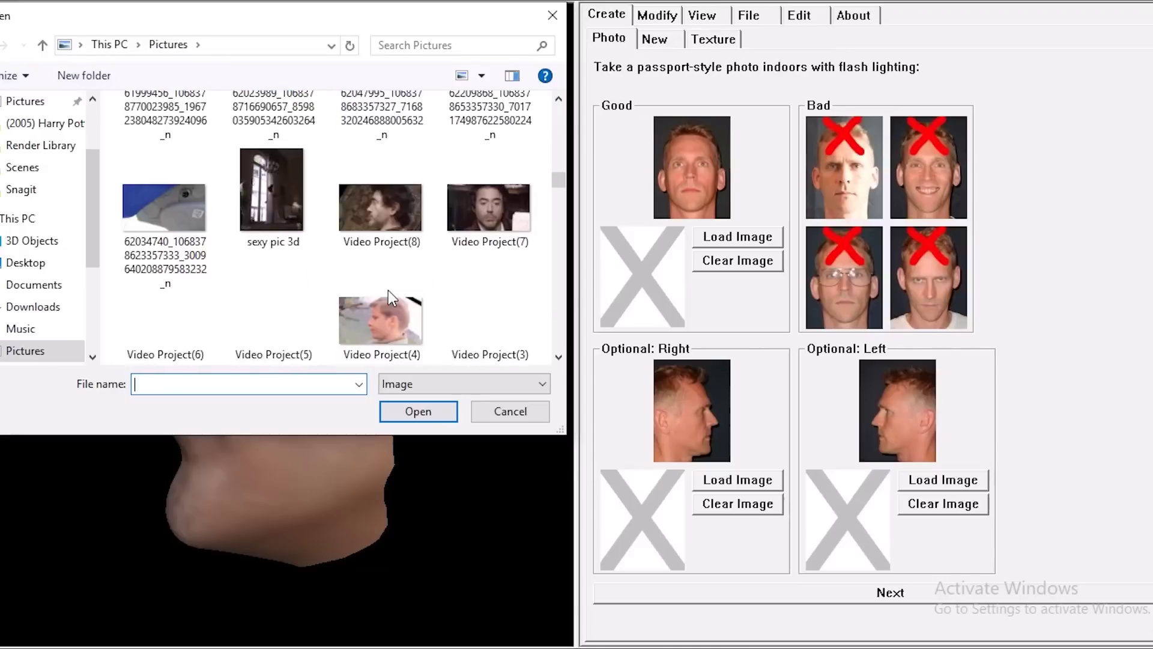
pyautogui.scroll(1, 391, 287)
pyautogui.click(460, 277)
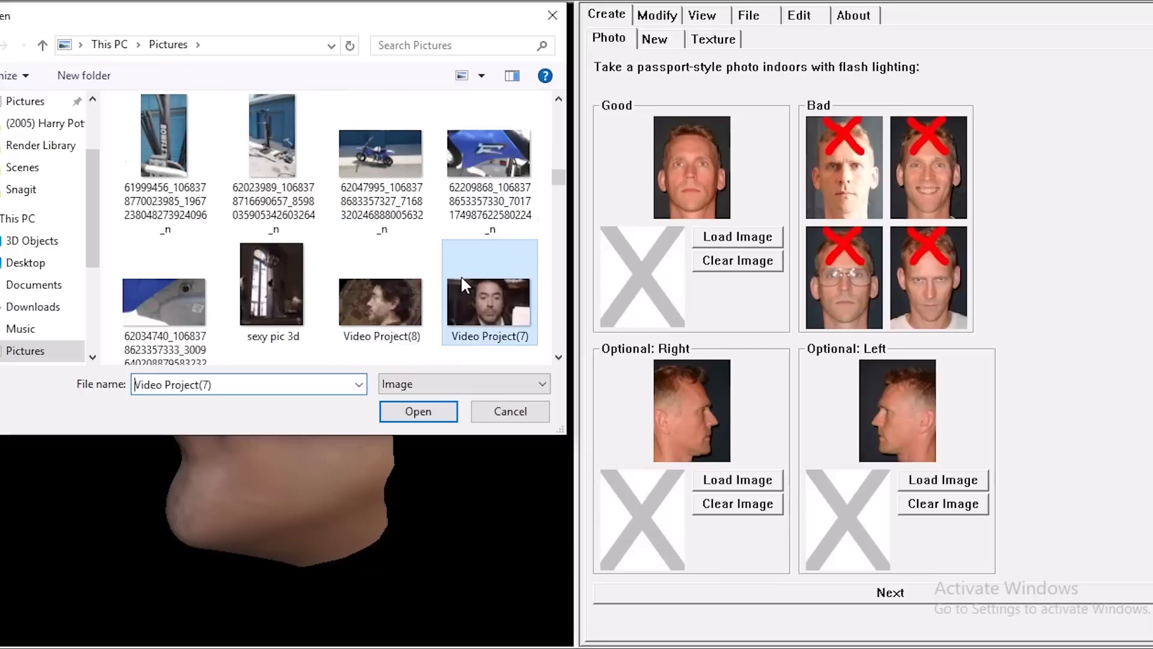
pyautogui.click(435, 417)
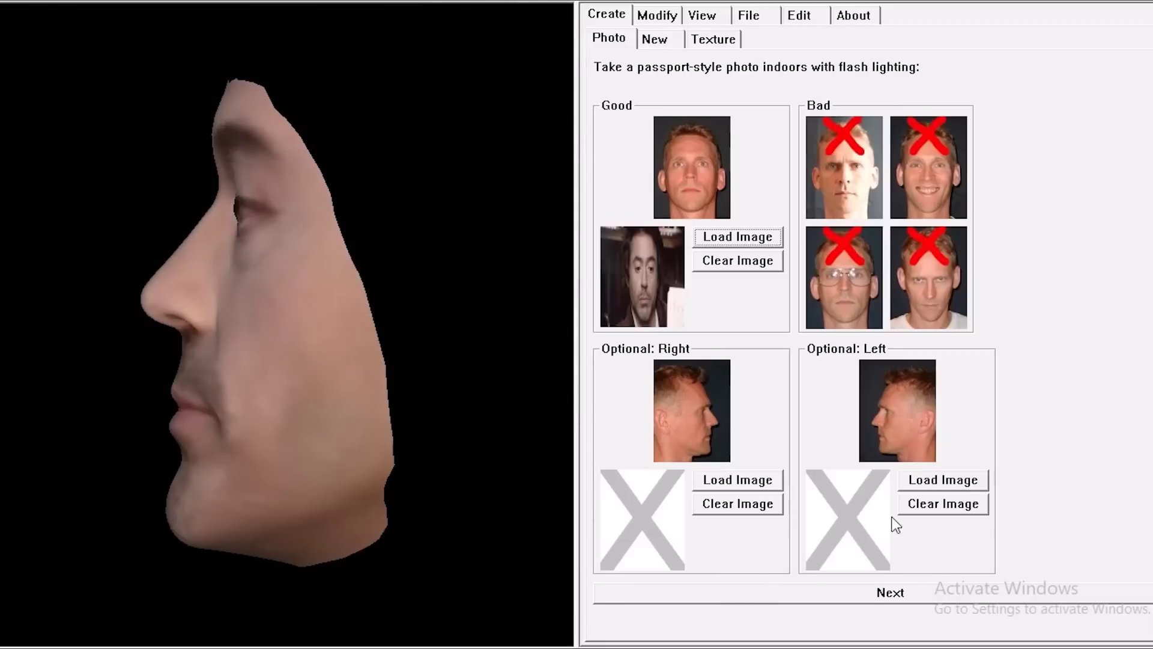
# Load Video Project(8) from Pictures as the optional left profile image.
pyautogui.click(964, 481)
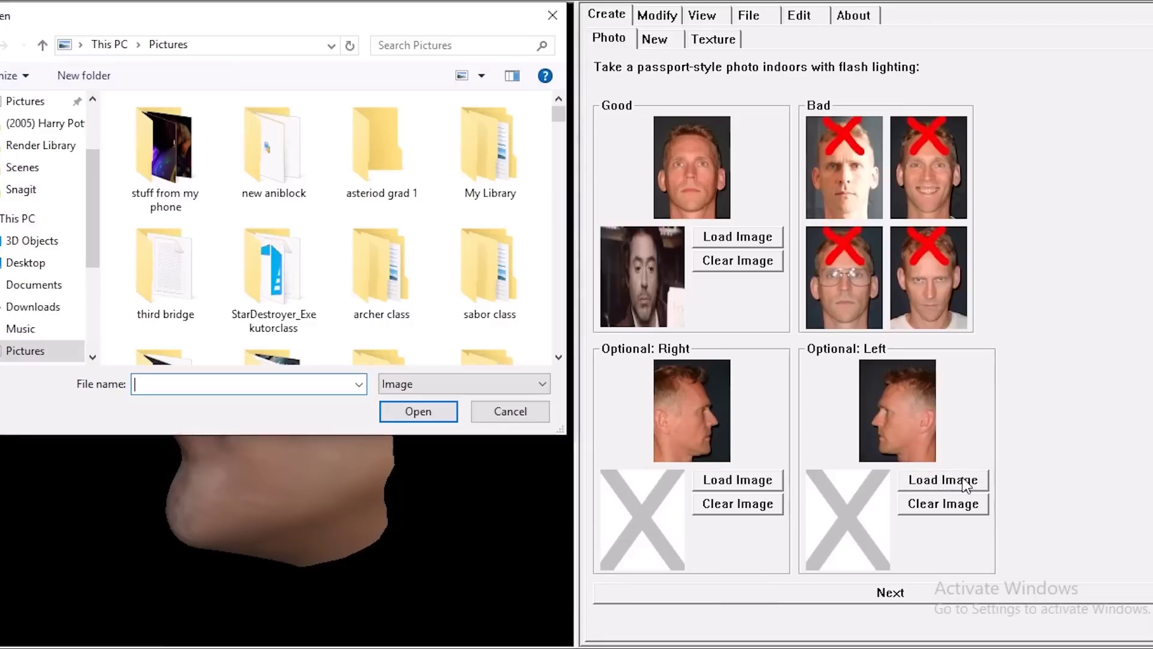
pyautogui.scroll(-3, 419, 267)
pyautogui.scroll(-12, 420, 271)
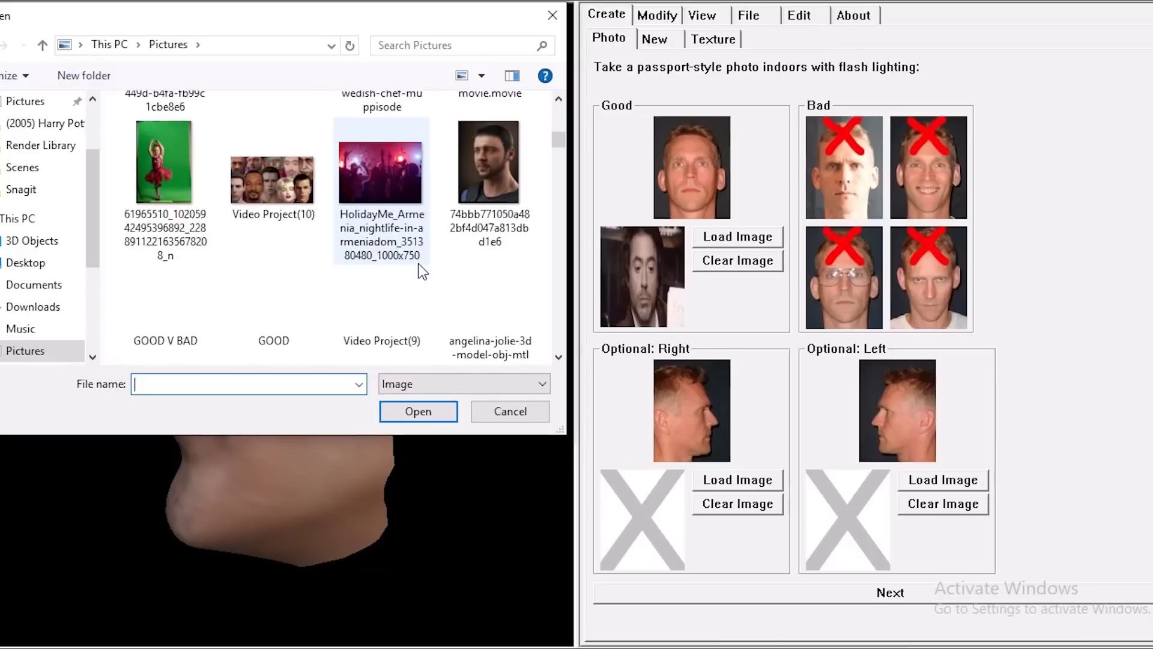
pyautogui.scroll(2, 421, 271)
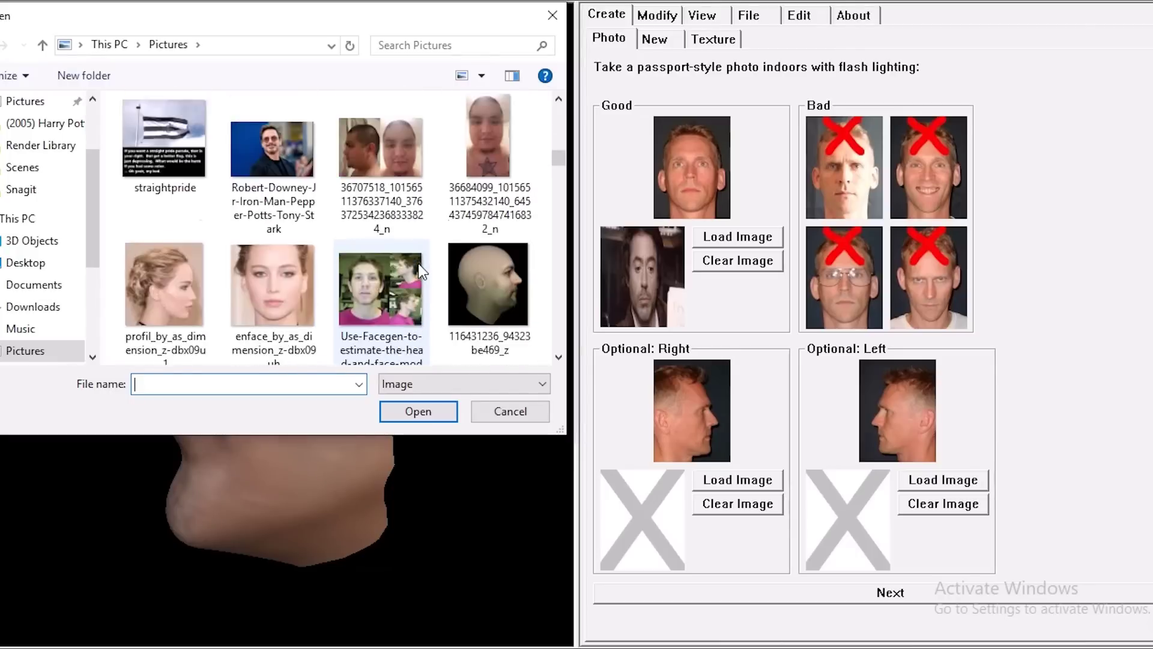
pyautogui.scroll(-6, 420, 271)
pyautogui.scroll(2, 421, 272)
pyautogui.scroll(2, 414, 276)
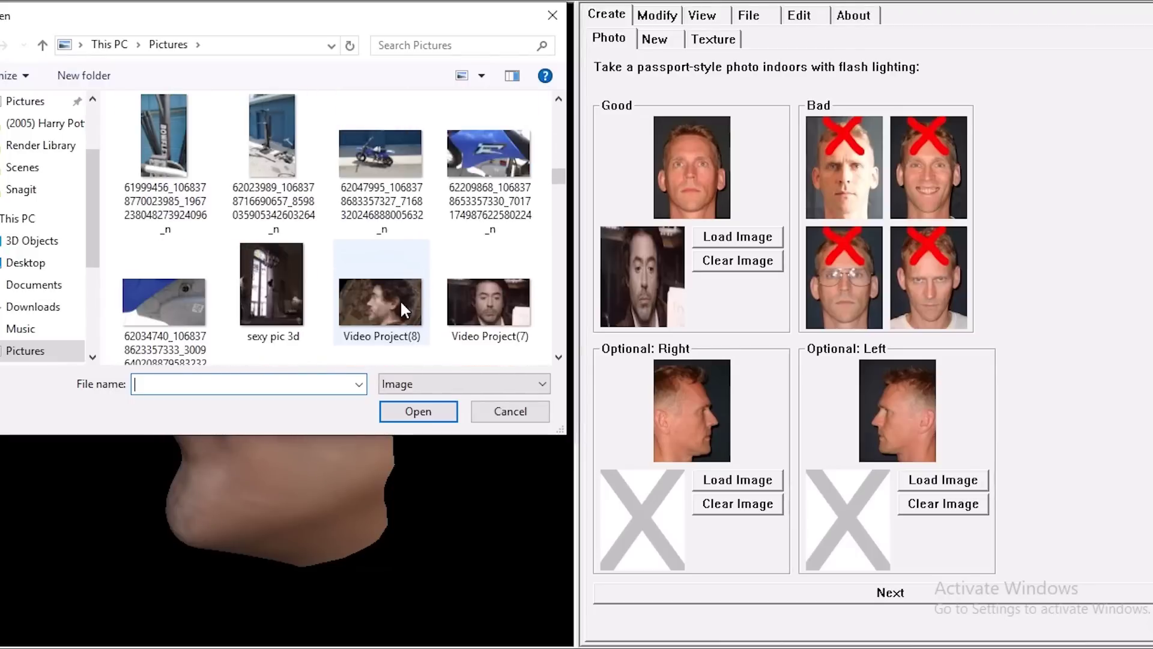
pyautogui.click(398, 299)
pyautogui.click(418, 414)
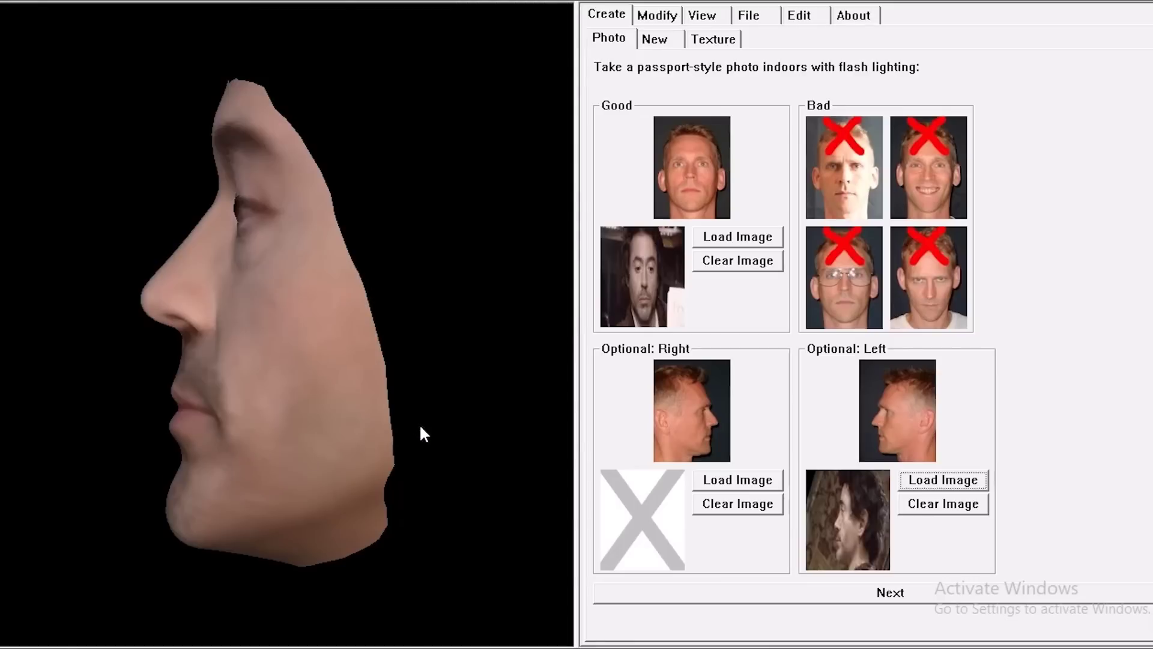
# Proceed to landmark placement and mark the centres of both eyes and the outsides of both nares on the front photo.
pyautogui.click(896, 595)
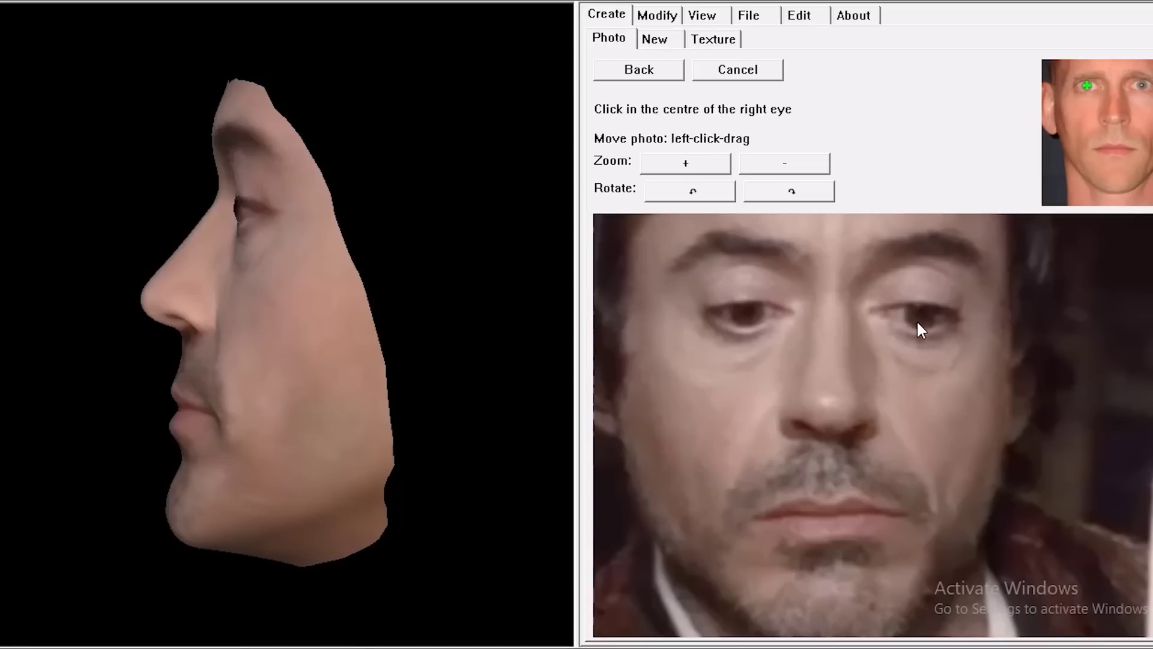
pyautogui.click(918, 319)
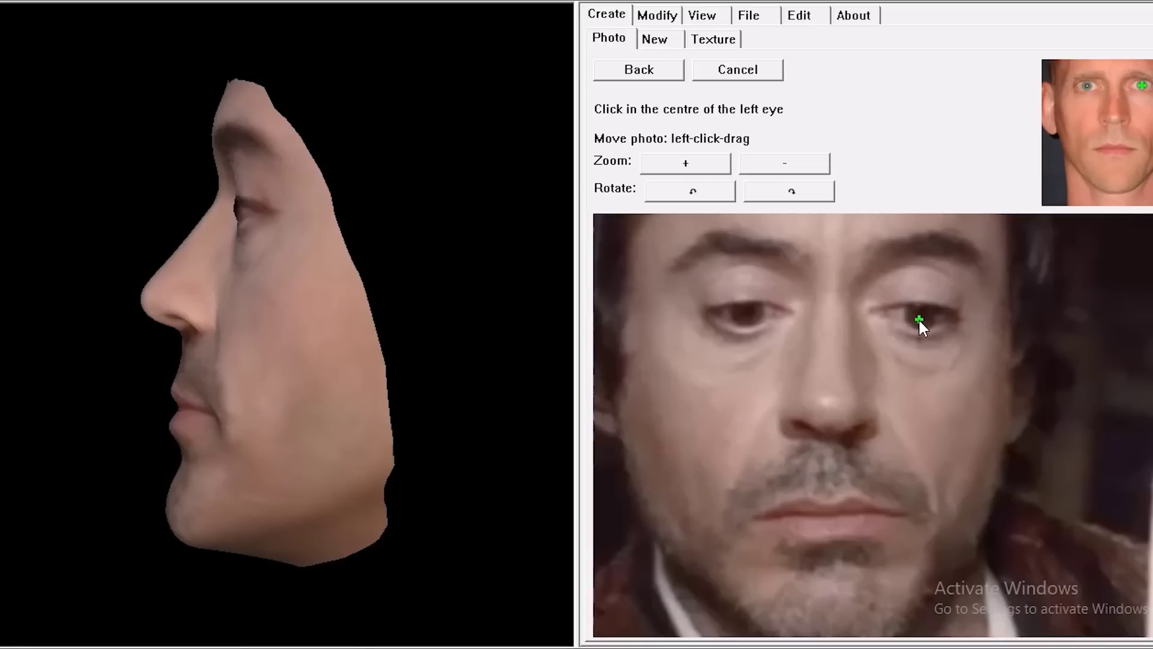
pyautogui.click(744, 314)
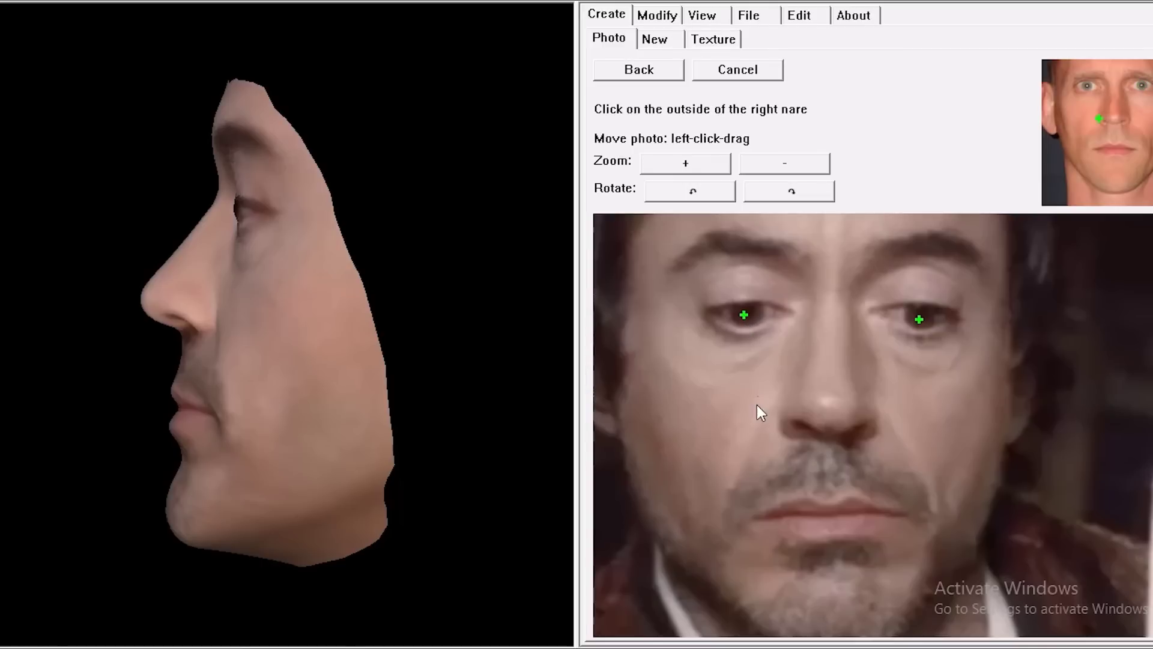
pyautogui.moveTo(816, 478); pyautogui.dragTo(796, 422)
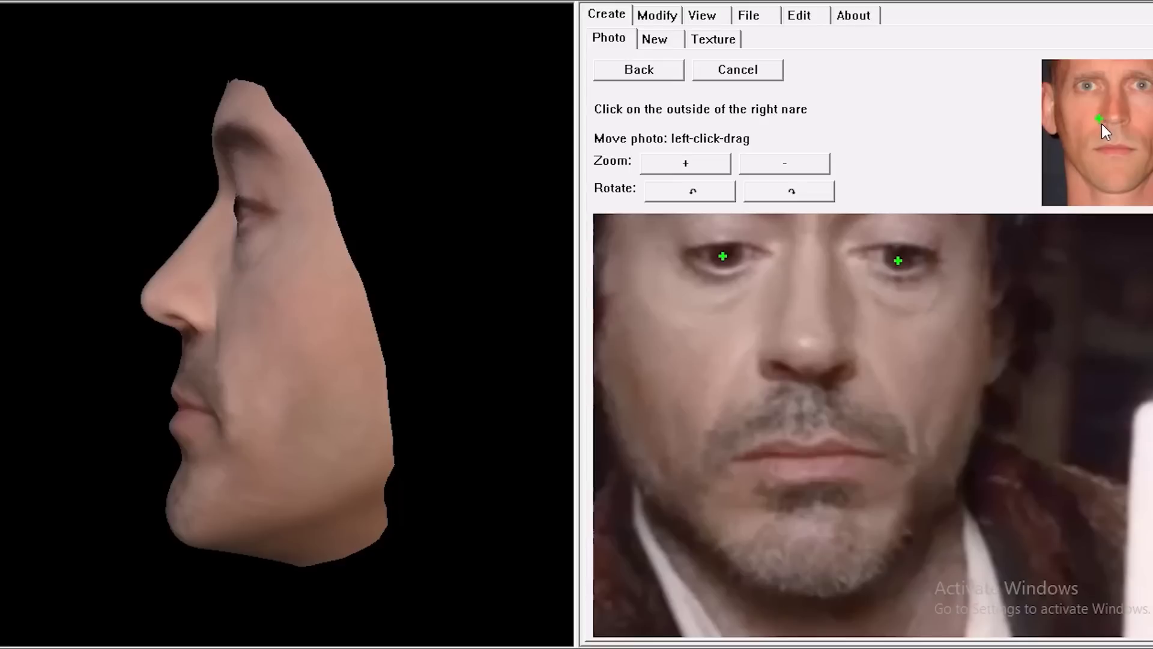
pyautogui.click(757, 354)
pyautogui.click(857, 360)
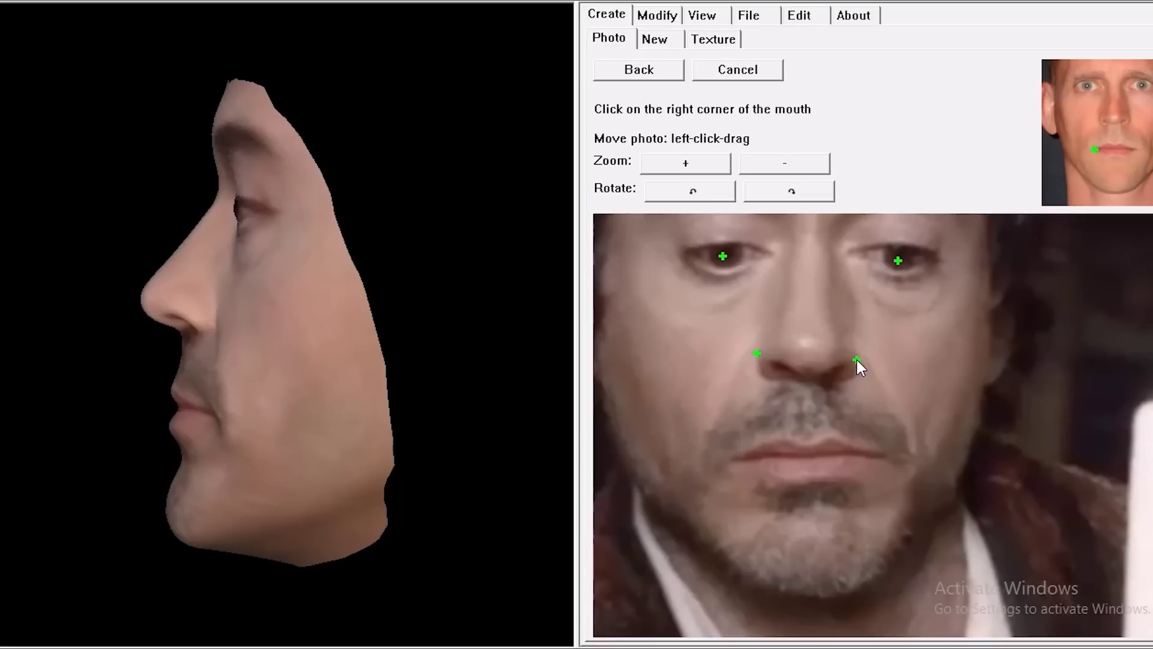
# Mark both mouth corners and the bottom edge of the chin centre on the front photo.
pyautogui.click(731, 459)
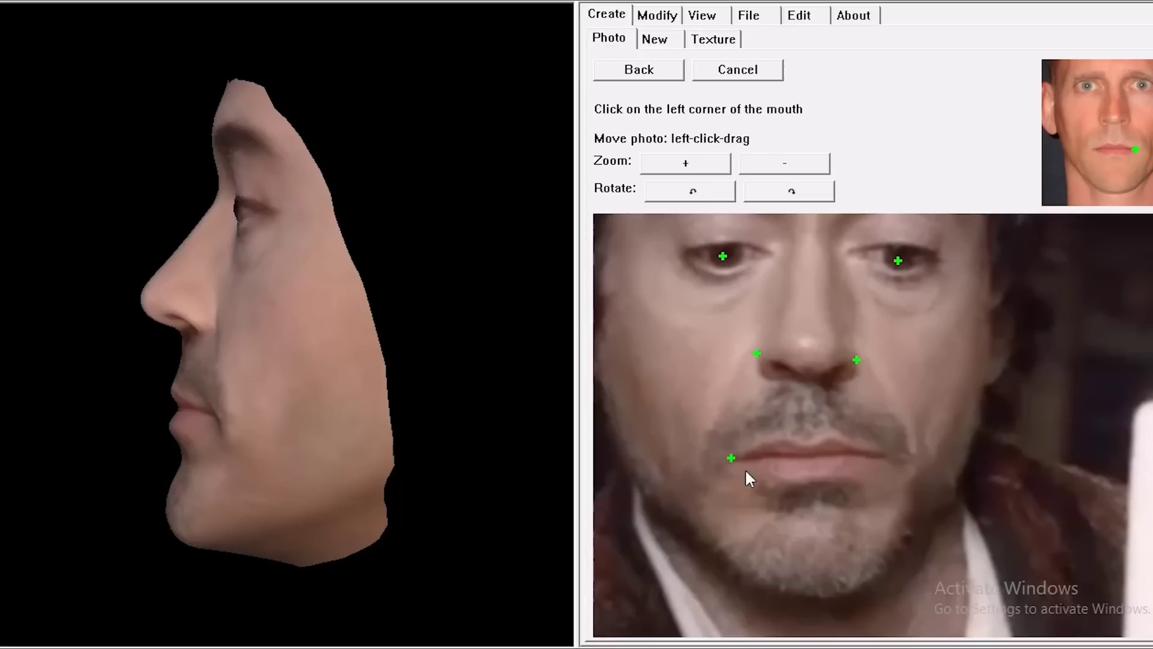
pyautogui.click(885, 457)
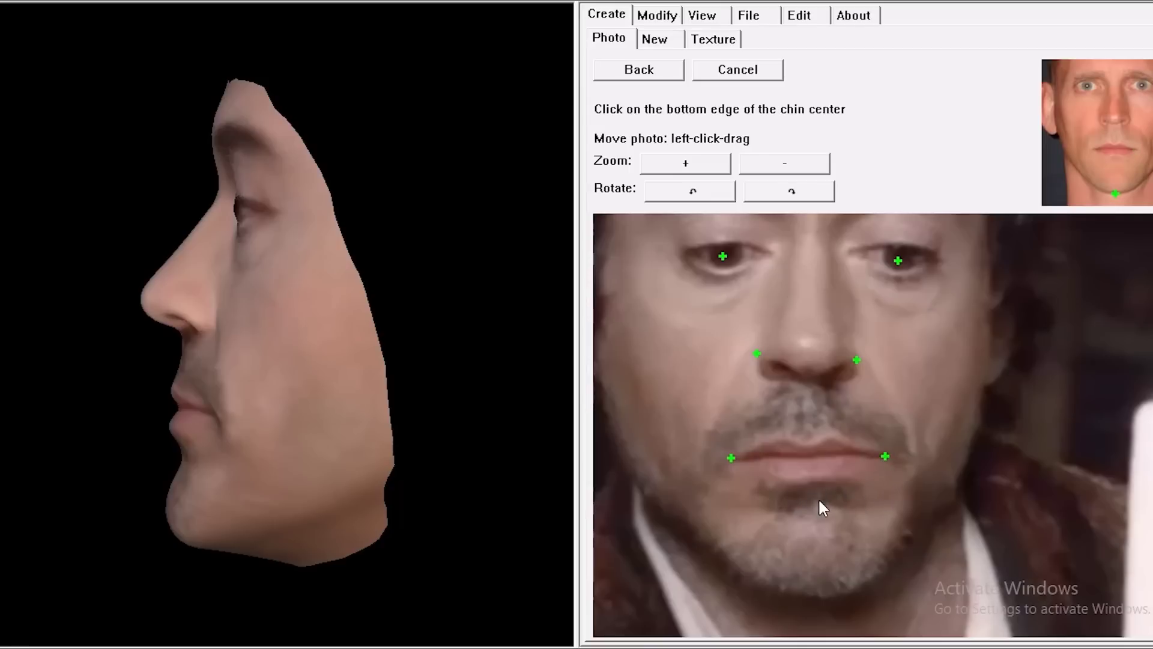
pyautogui.moveTo(818, 497); pyautogui.dragTo(824, 410)
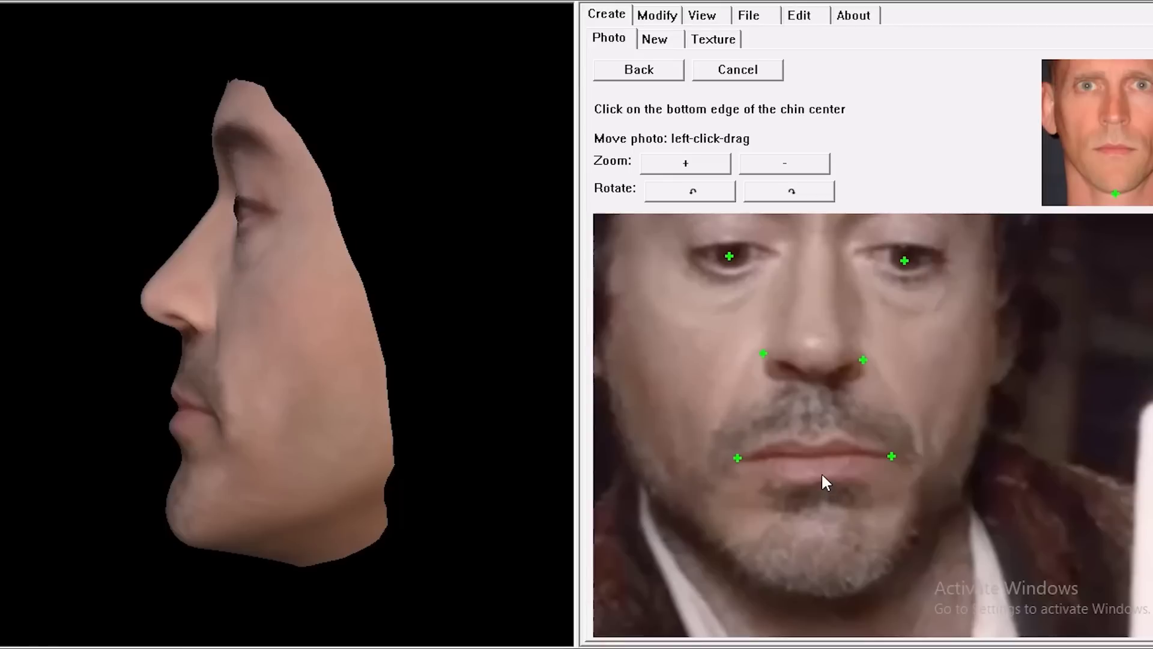
pyautogui.click(822, 591)
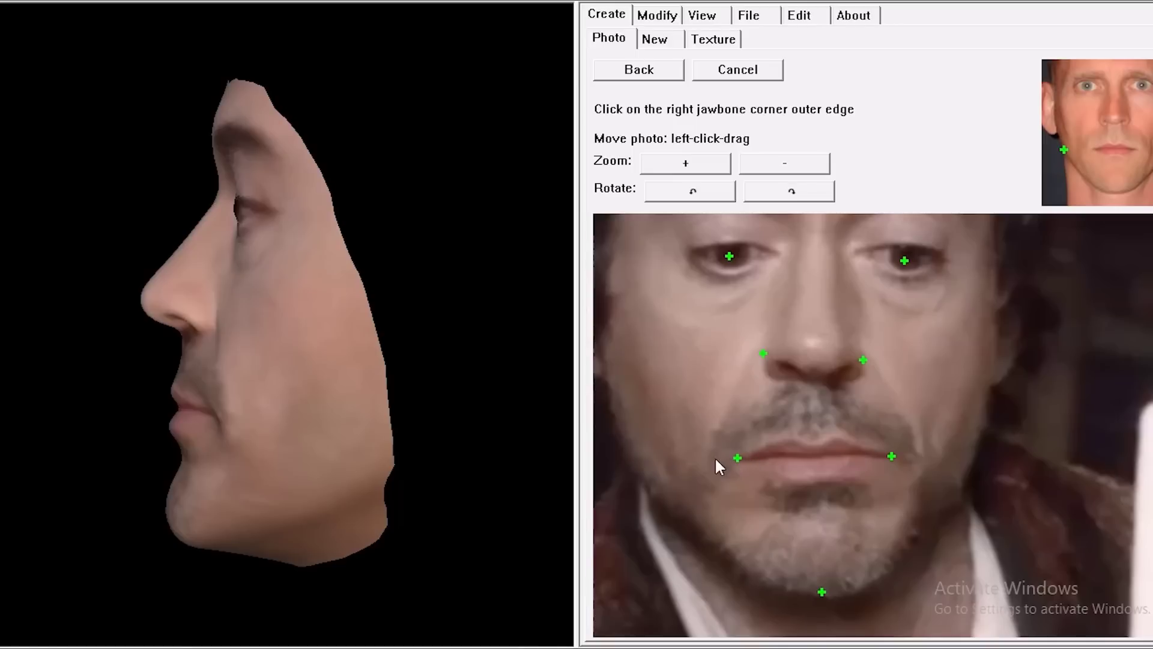
# Mark the outer edges of both jawbone corners and both cheekbones on the front photo.
pyautogui.click(642, 473)
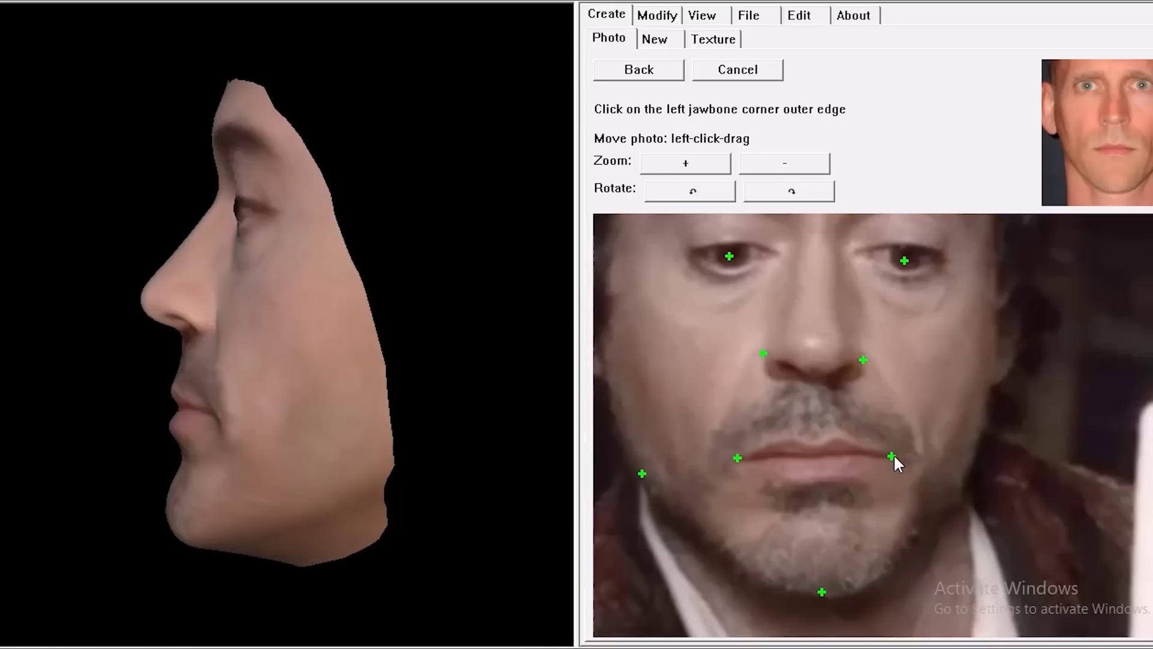
pyautogui.click(969, 463)
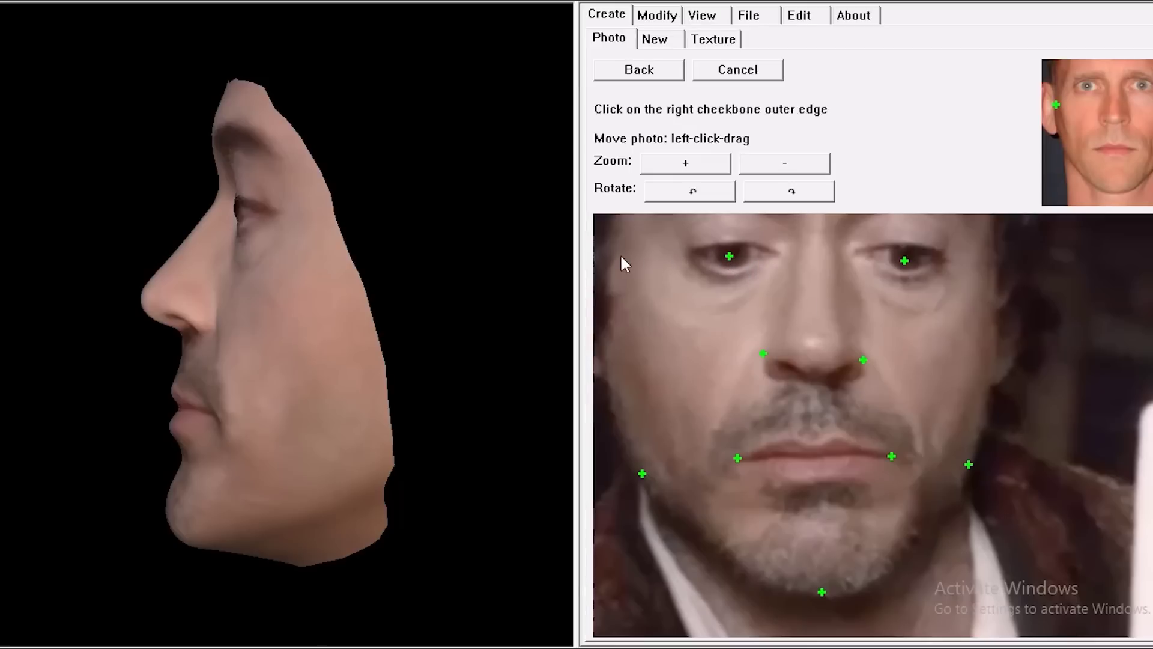
pyautogui.click(609, 295)
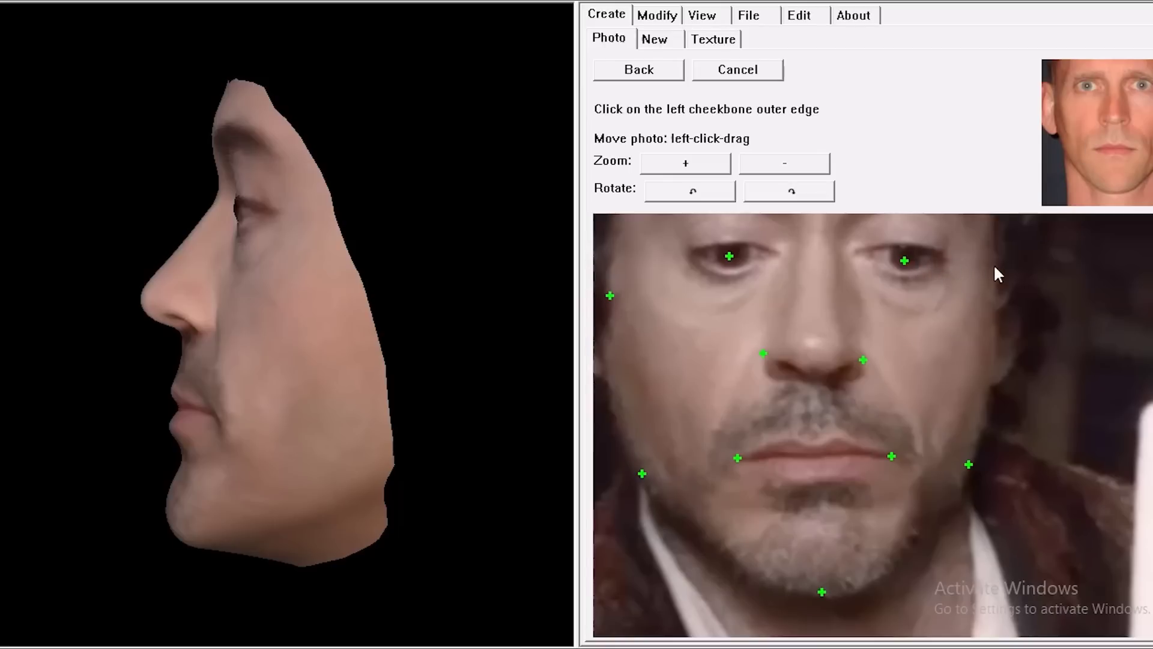
pyautogui.click(994, 282)
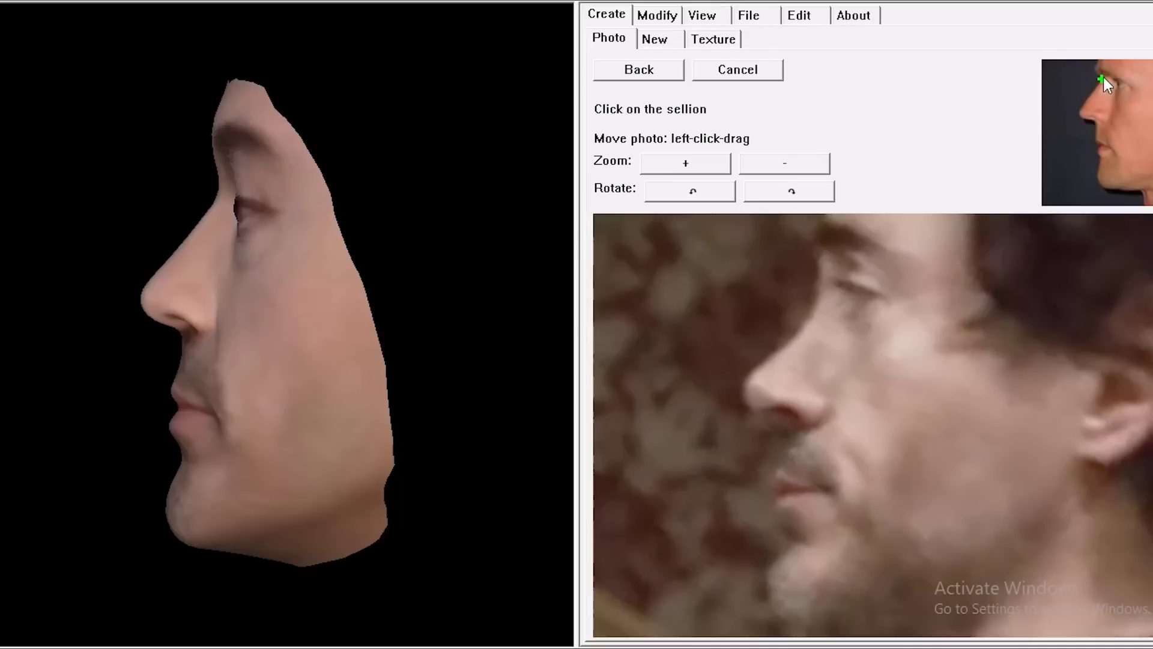
# On the profile photo, mark the sellion, the outer eye corner, and the bridge, tip and base of the nose.
pyautogui.click(819, 270)
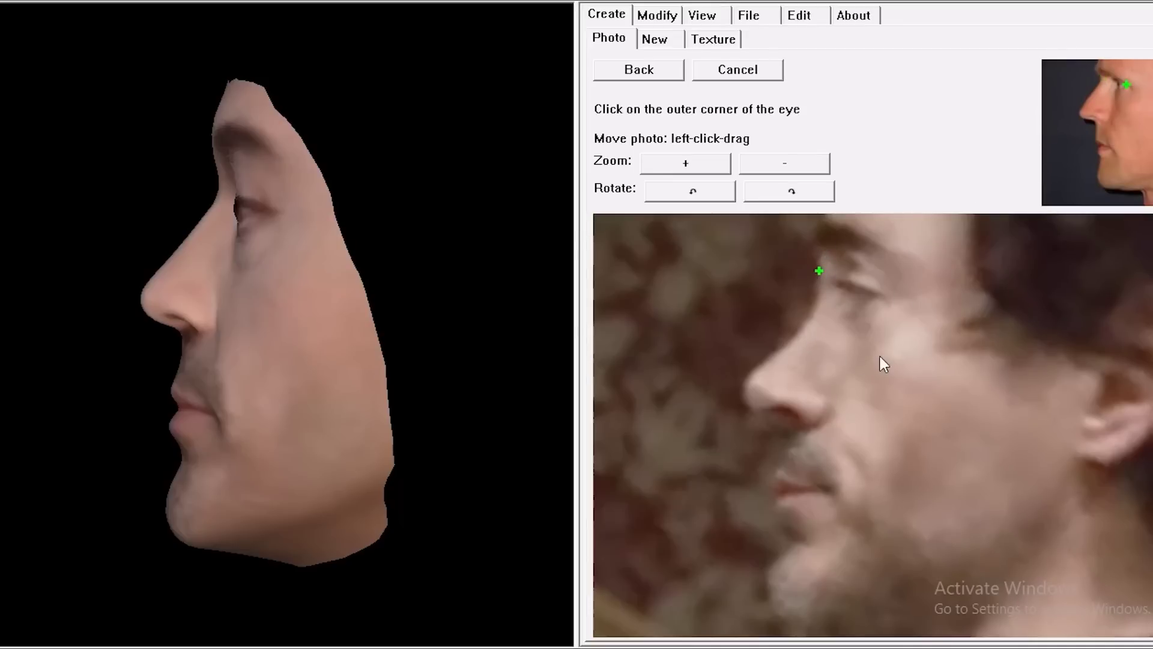
pyautogui.click(880, 298)
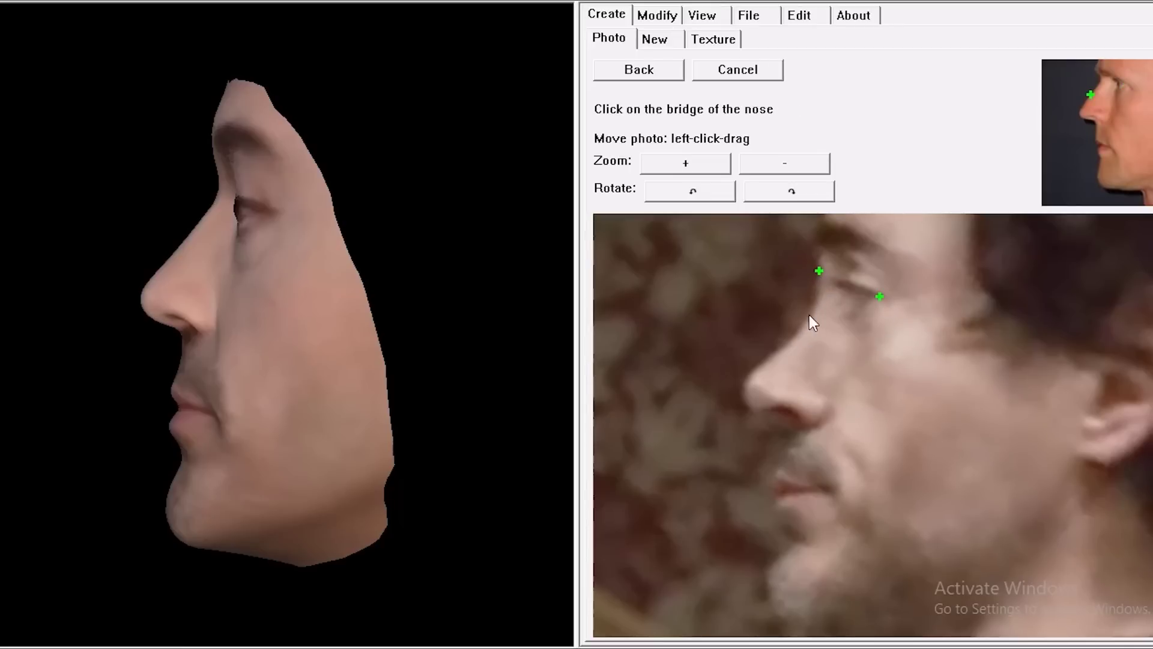
pyautogui.click(790, 340)
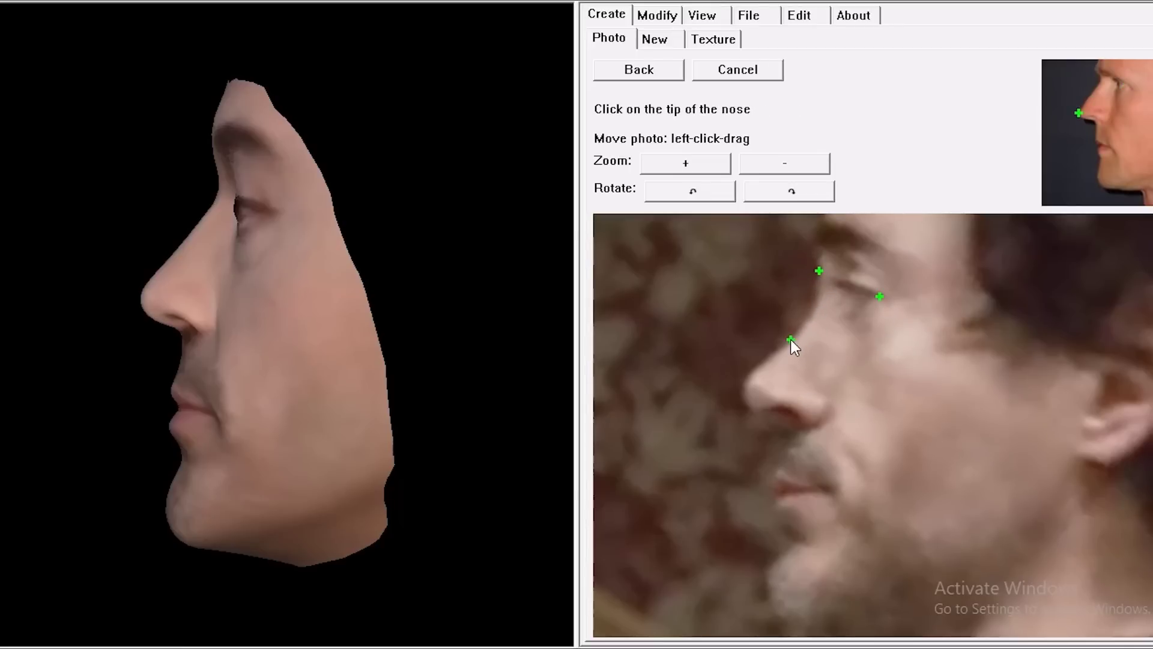
pyautogui.click(743, 409)
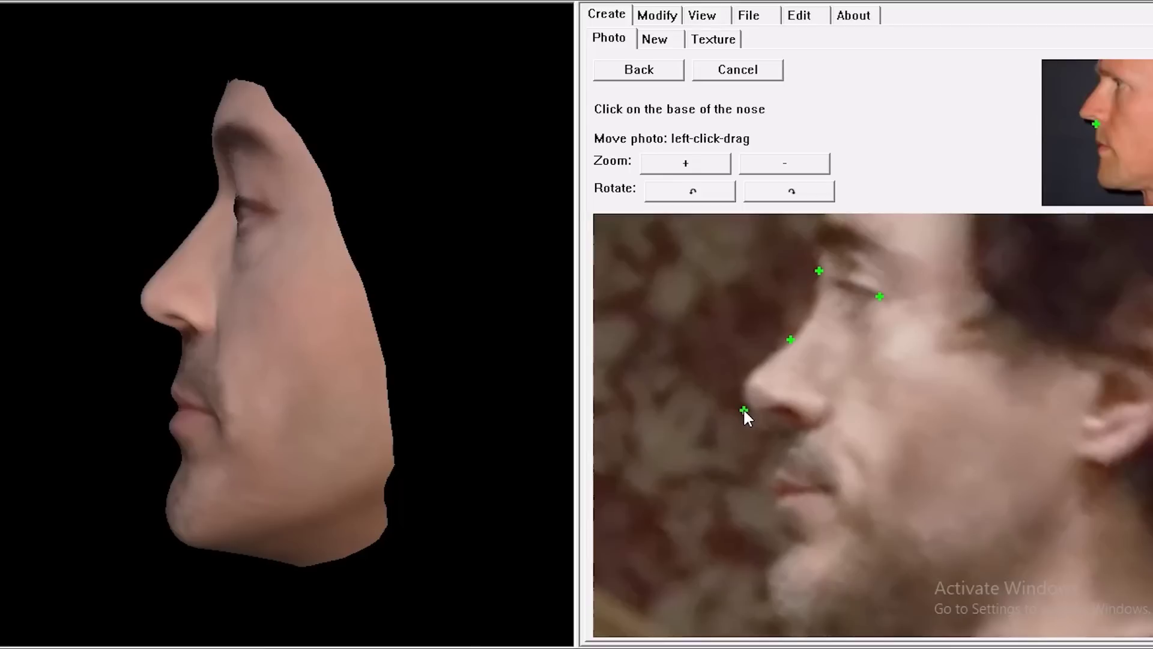
pyautogui.click(793, 432)
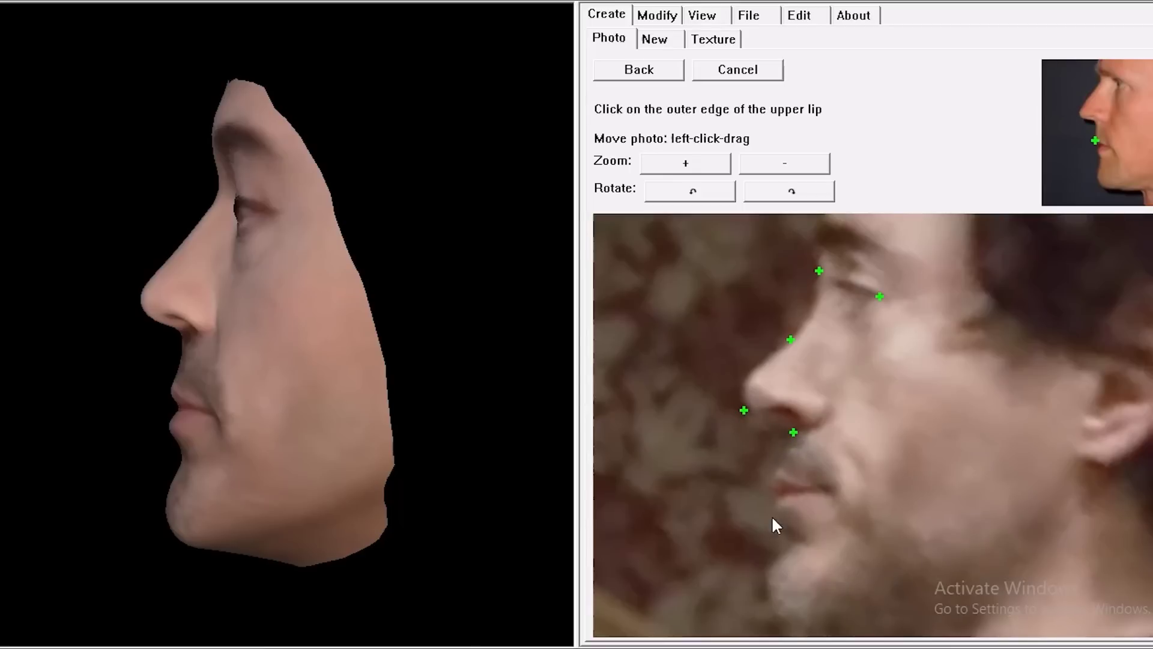
# Mark the outer edges of the upper and lower lips and the forward tip of the chin on the profile photo.
pyautogui.click(771, 474)
pyautogui.click(776, 508)
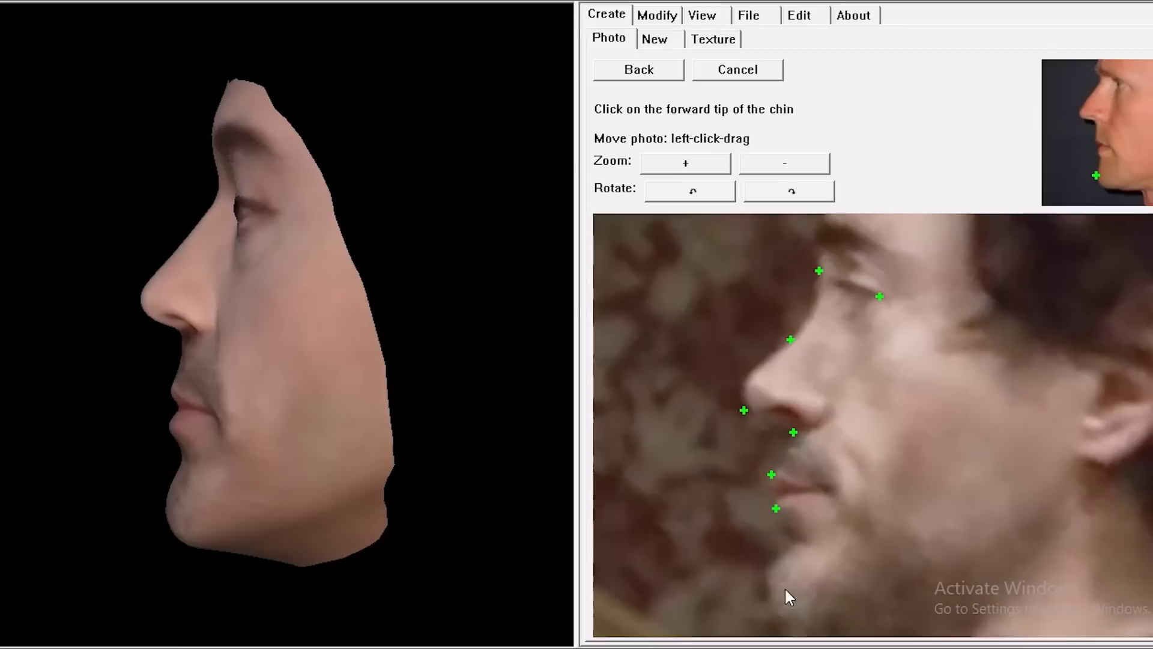
pyautogui.click(767, 582)
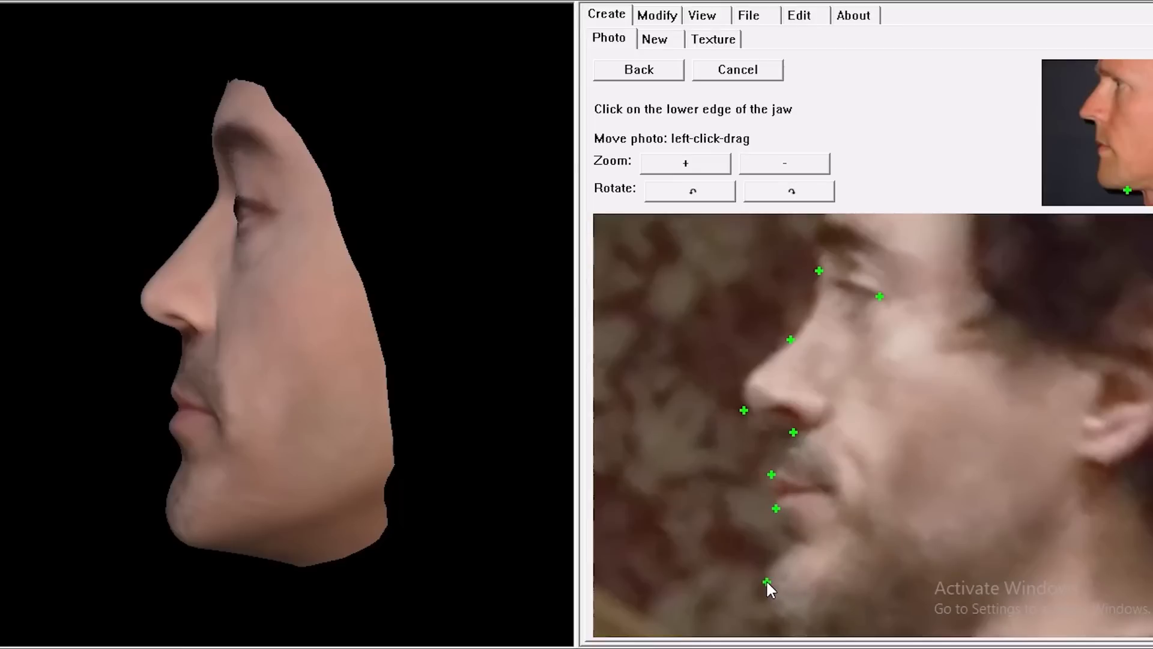
# Mark the lower edge of the jaw on the profile photo, create the head from the photos, and inspect it in profile.
pyautogui.moveTo(941, 390); pyautogui.dragTo(860, 342)
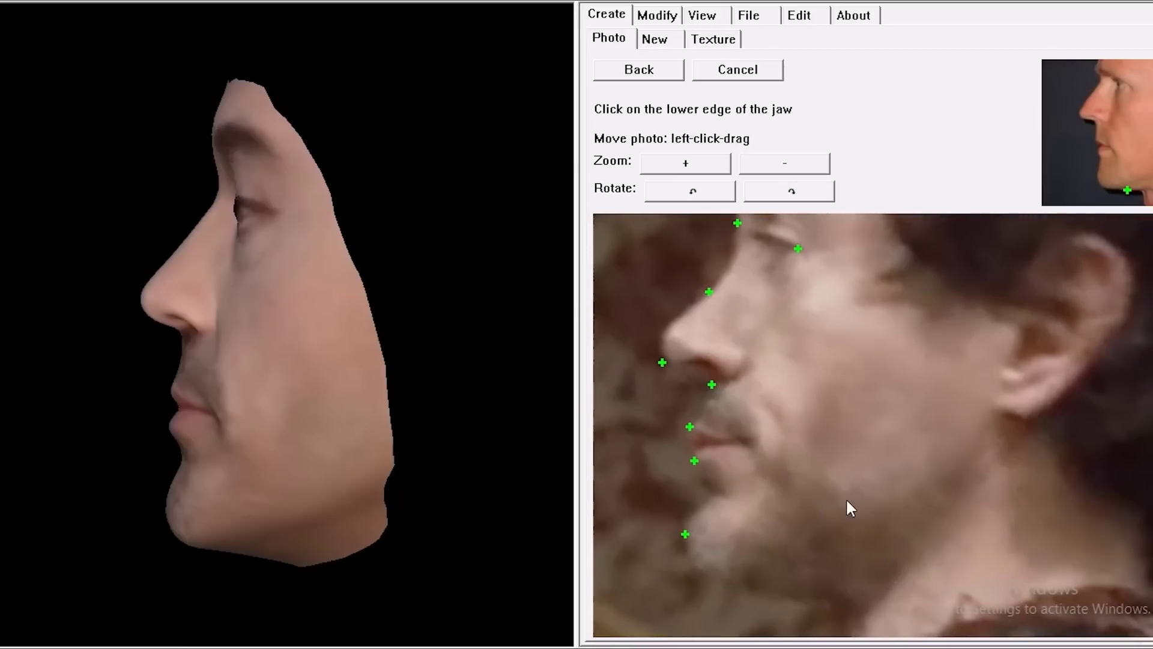
pyautogui.click(831, 600)
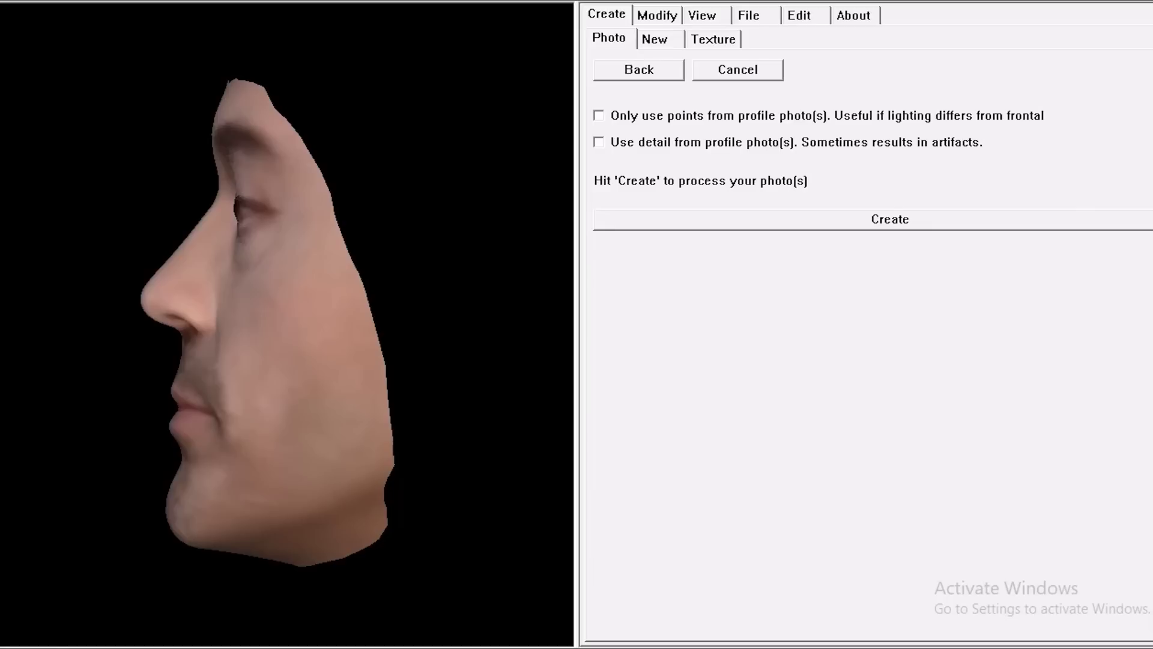
pyautogui.click(903, 226)
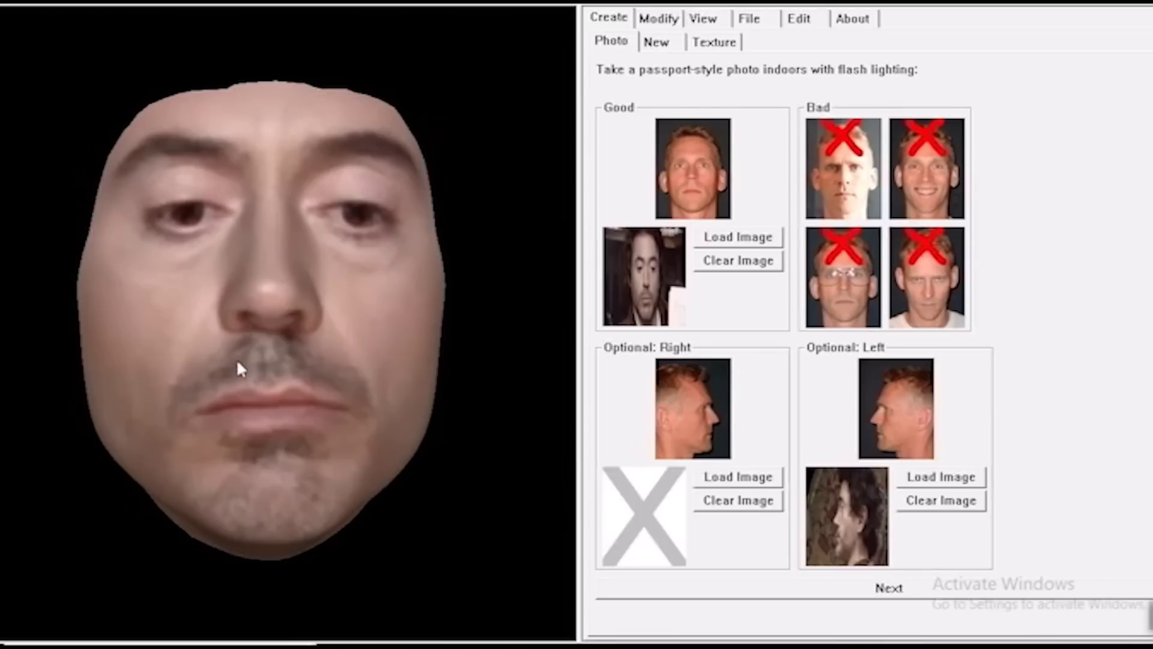
pyautogui.moveTo(143, 334); pyautogui.dragTo(388, 335)
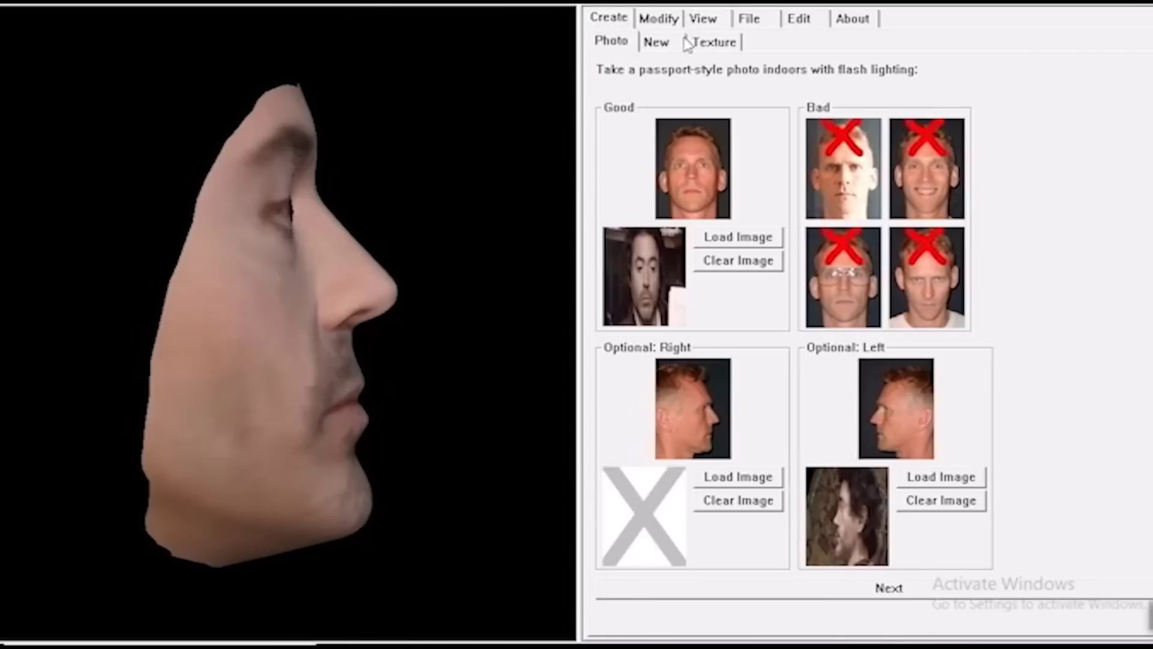
# Adjust the symmetric face shape by setting the nose region concave/convex value to 1.38.
pyautogui.click(661, 19)
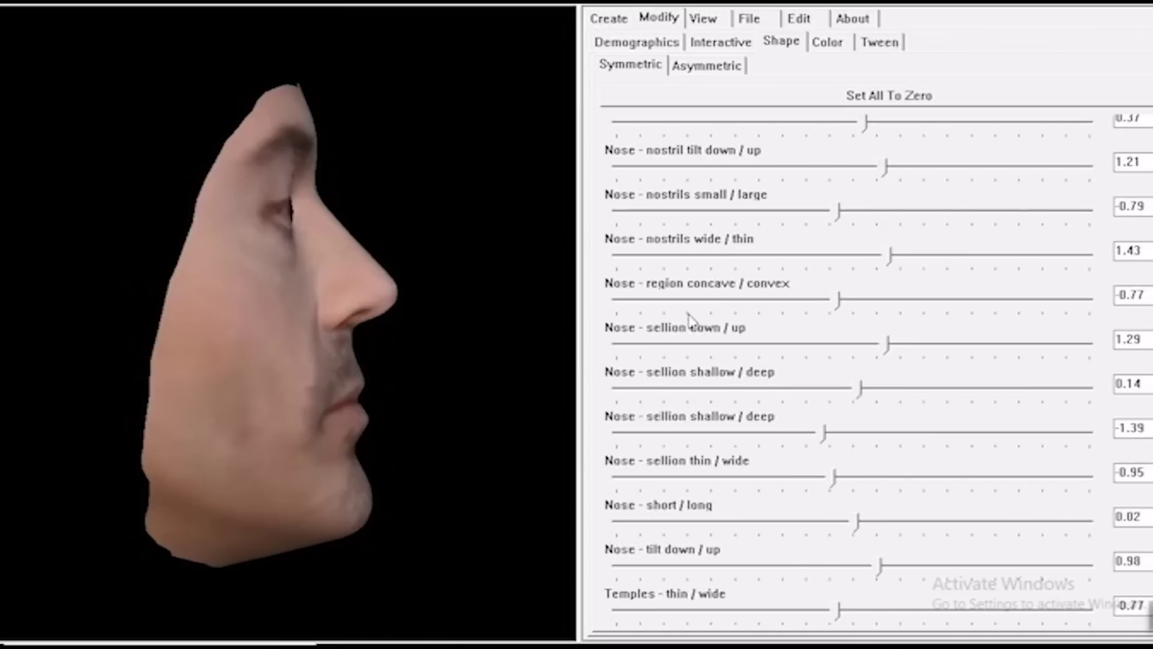
pyautogui.click(816, 311)
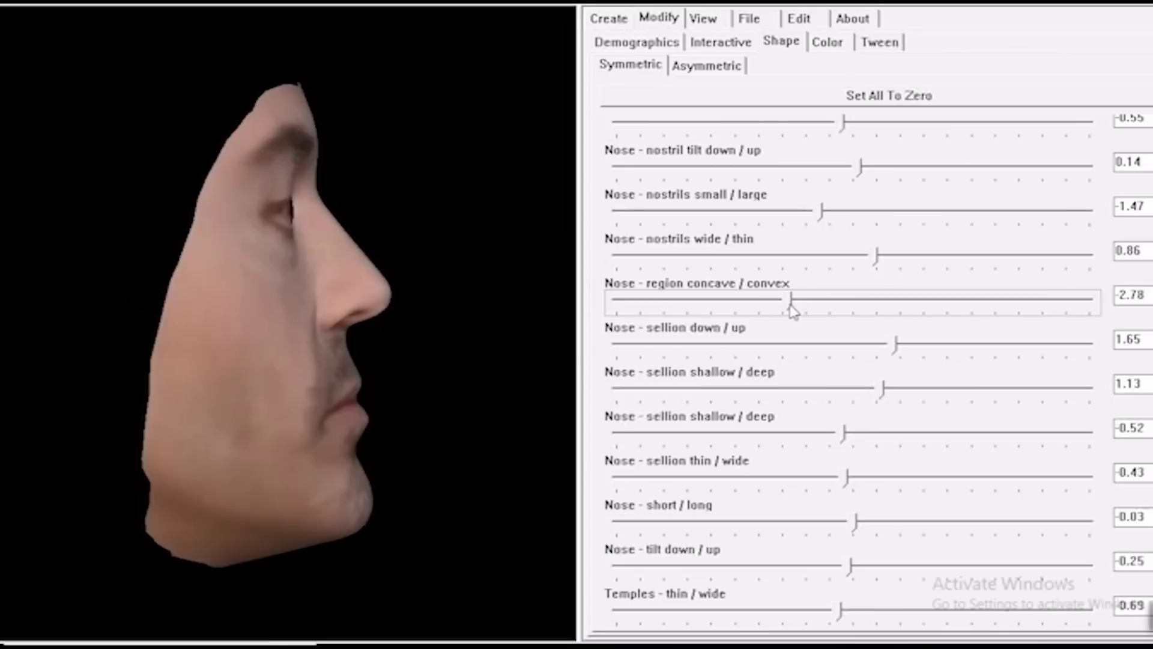
pyautogui.moveTo(790, 307); pyautogui.dragTo(890, 303)
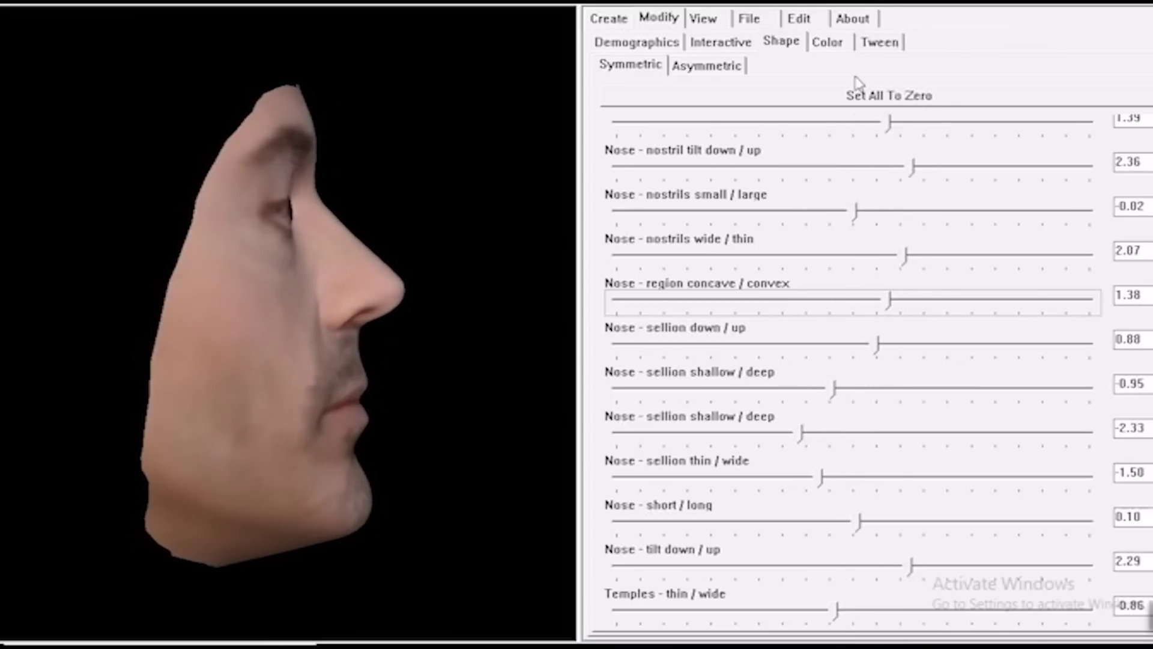
# Export the head to Genesis 3 Male as RDJ3 in the public My DAZ 3D Library with the default color maps.
pyautogui.click(749, 24)
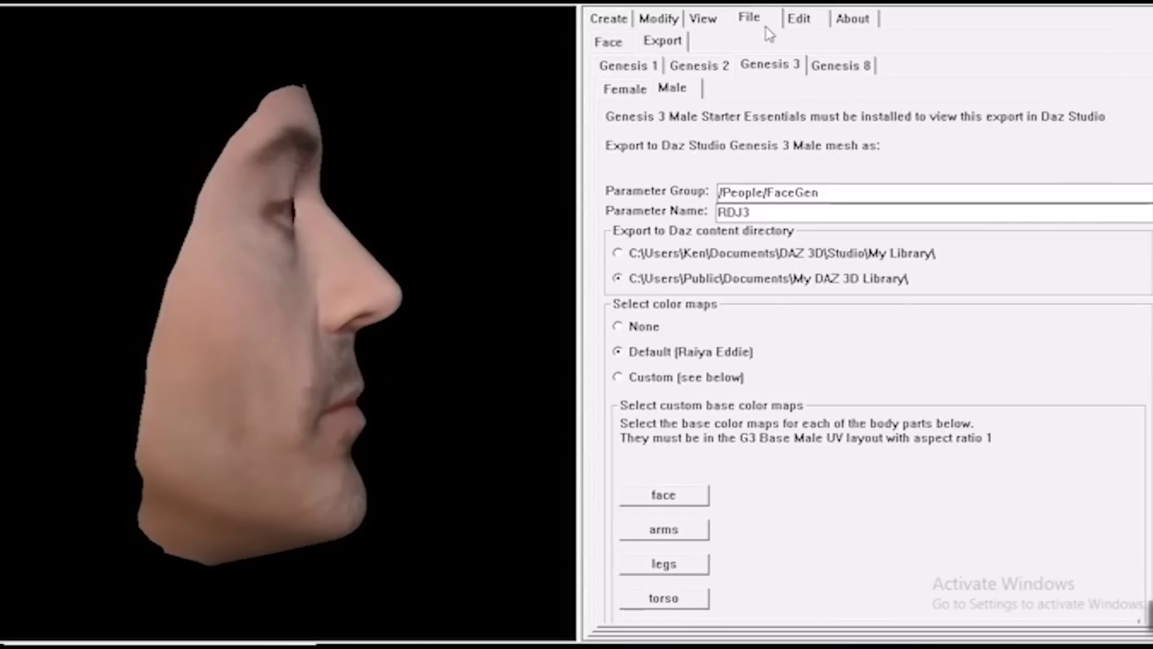
pyautogui.click(748, 212)
pyautogui.write('3')
pyautogui.scroll(-1, 747, 213)
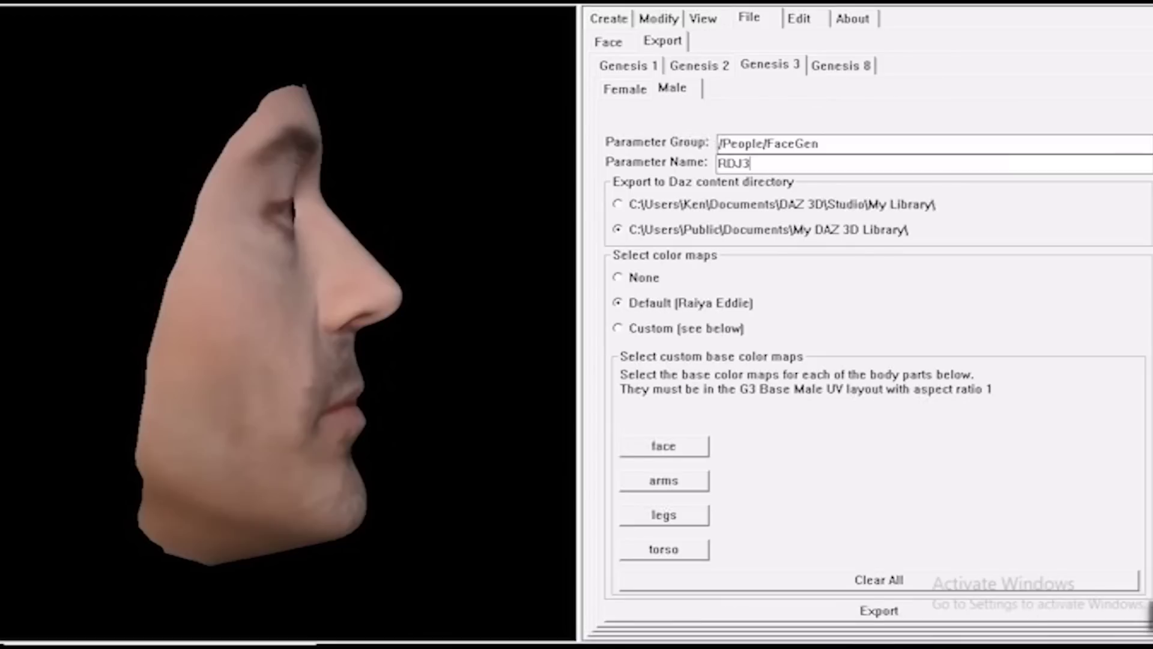
pyautogui.click(865, 622)
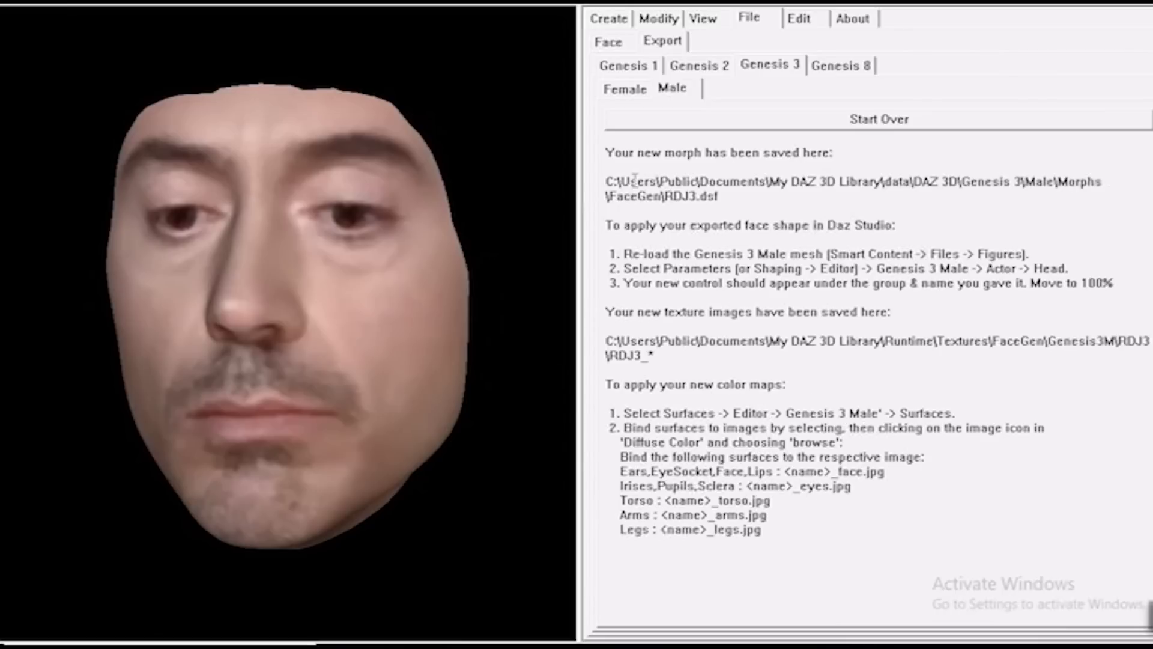
# Review the folder paths where the exported morph and texture images are saved.
pyautogui.moveTo(631, 181); pyautogui.dragTo(713, 195)
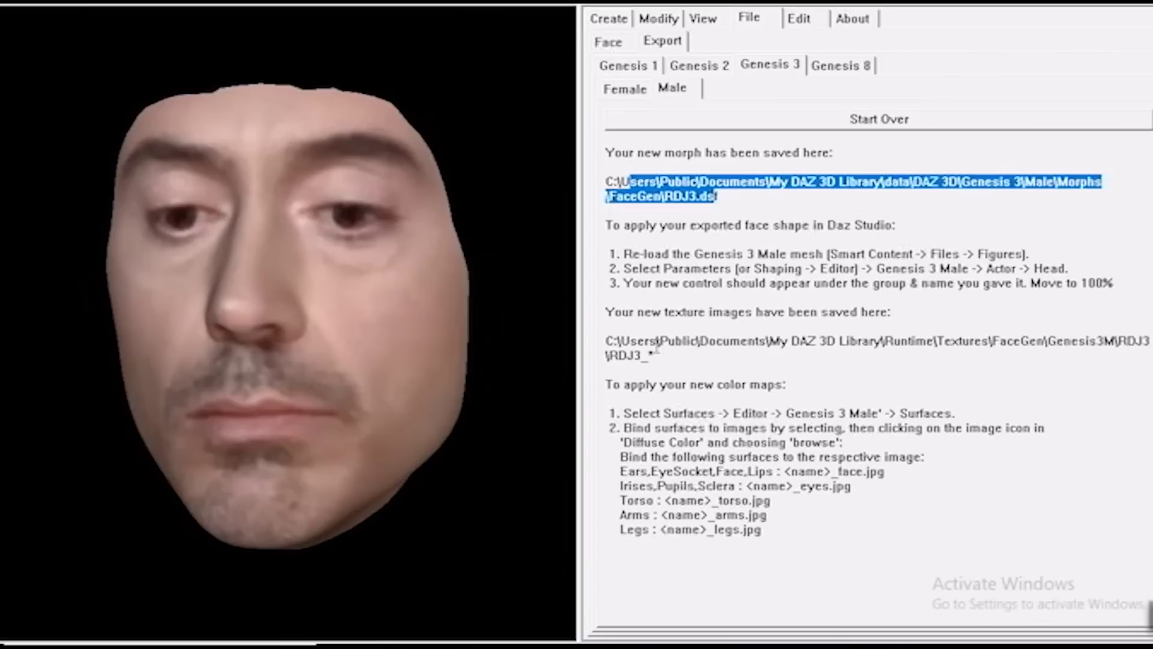
pyautogui.moveTo(608, 341); pyautogui.dragTo(671, 357)
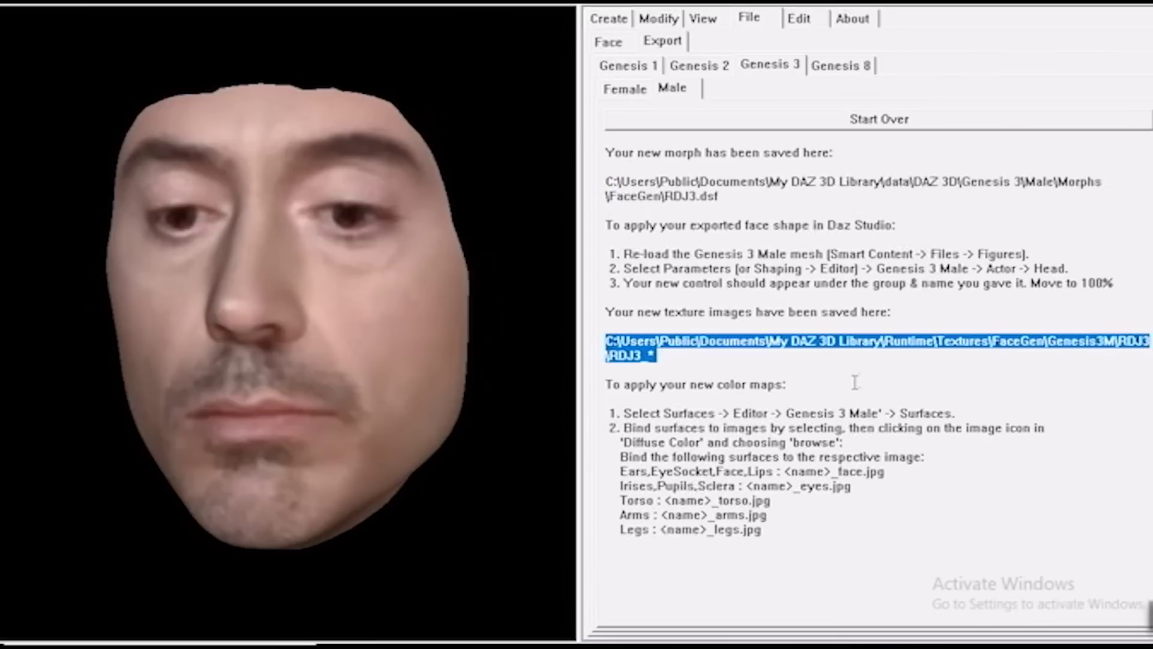
pyautogui.click(665, 363)
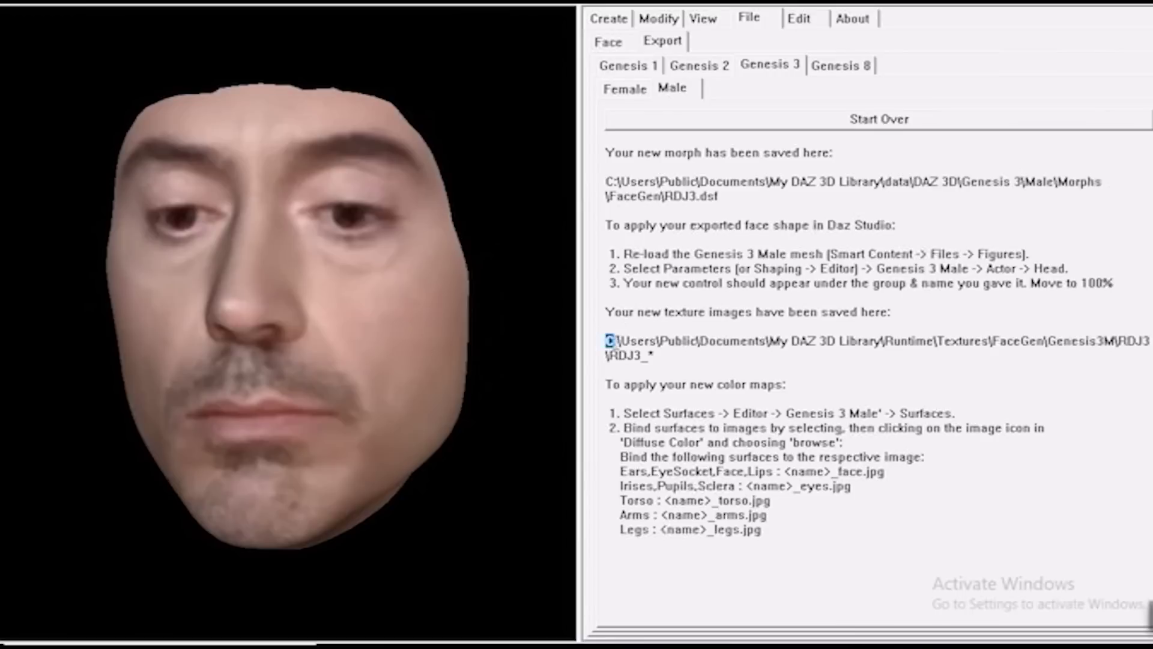
pyautogui.moveTo(610, 340); pyautogui.dragTo(663, 355)
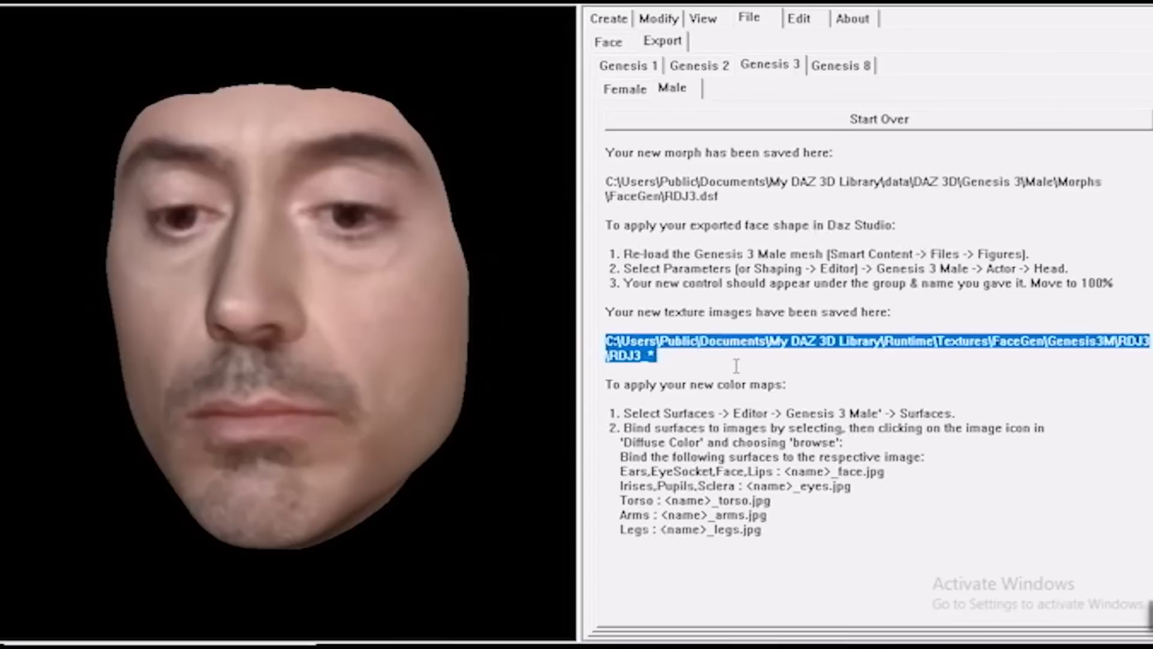
pyautogui.click(702, 362)
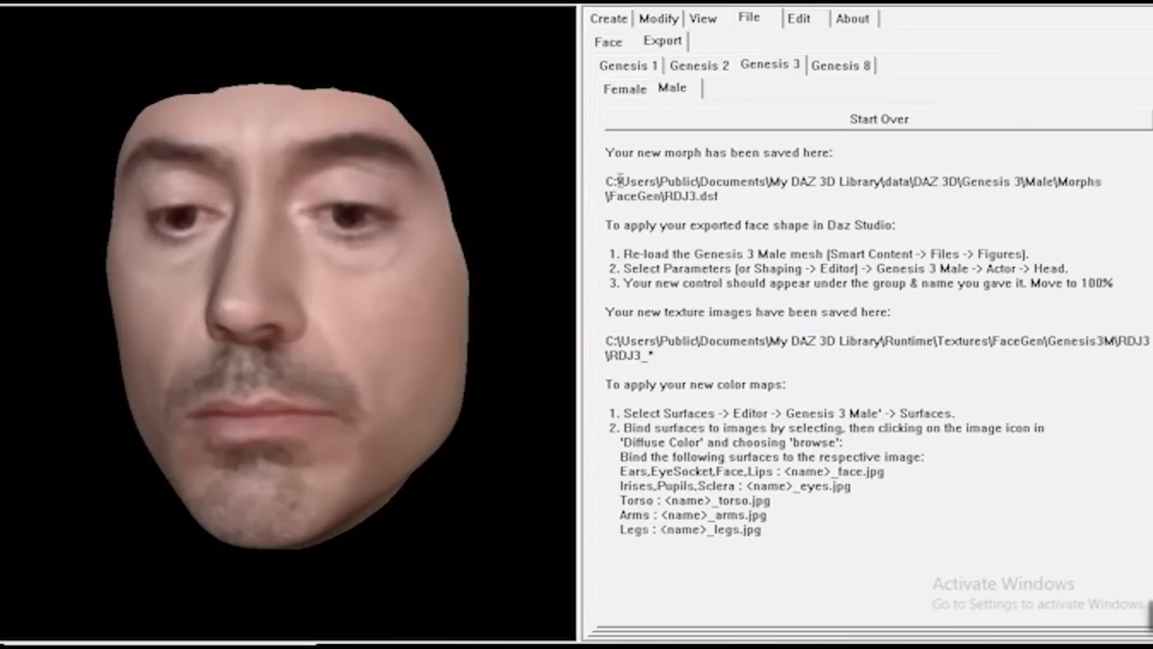
pyautogui.moveTo(608, 185); pyautogui.dragTo(724, 201)
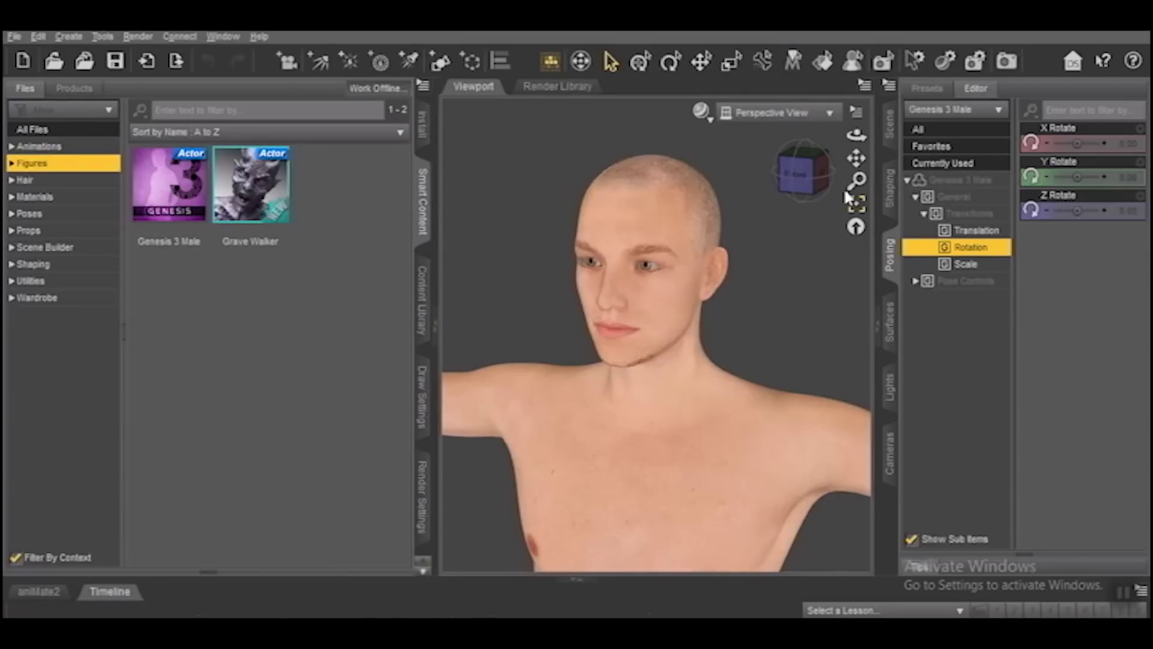
# In Daz Studio, select the Genesis 3 Male head, set its RDJ3 shaping morph to 100%, and inspect the reshaped face.
pyautogui.moveTo(790, 181)
pyautogui.mouseDown()
pyautogui.moveTo(748, 181)
pyautogui.moveTo(798, 180)
pyautogui.mouseUp()
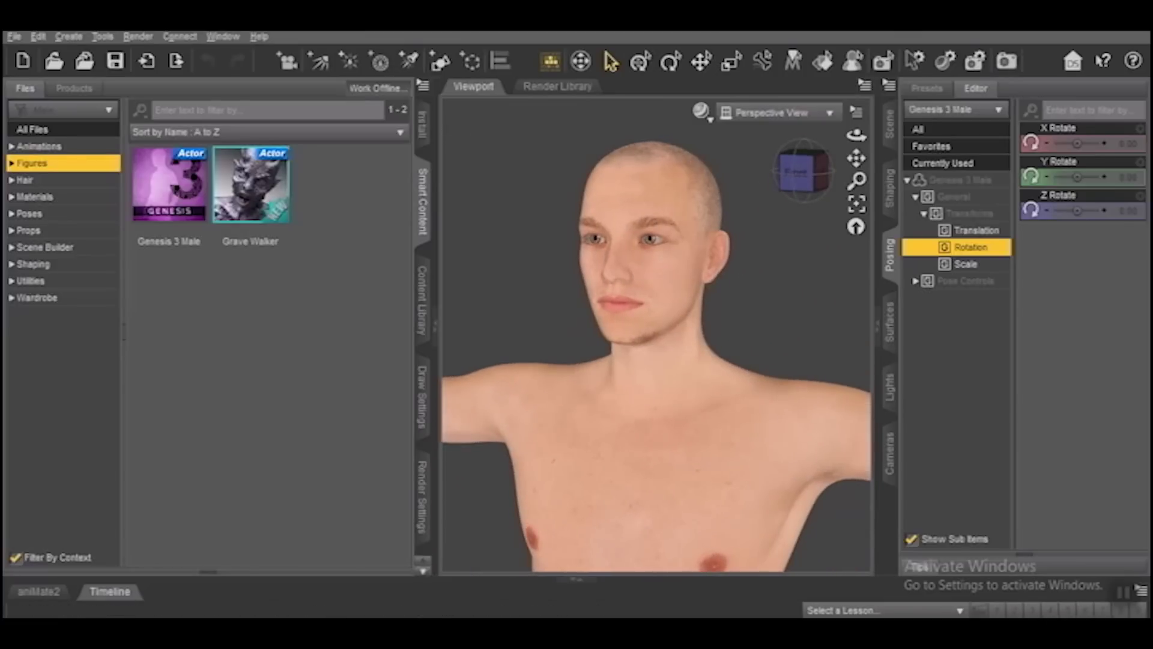
pyautogui.click(799, 180)
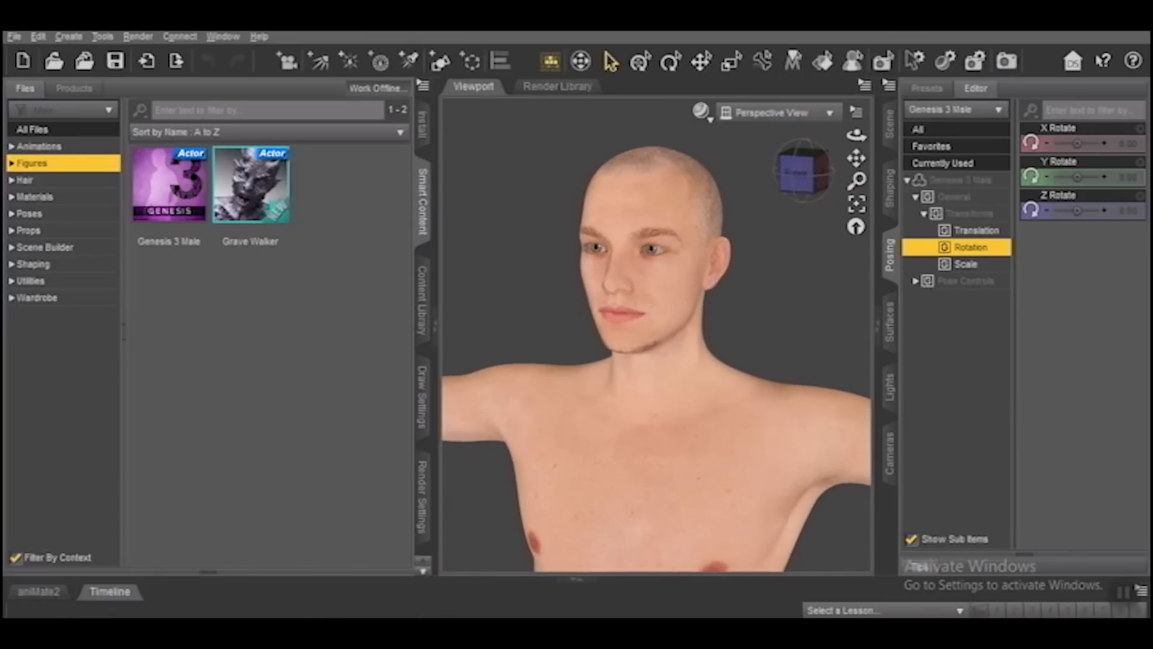
pyautogui.moveTo(799, 180)
pyautogui.mouseDown()
pyautogui.moveTo(778, 180)
pyautogui.moveTo(795, 177)
pyautogui.mouseUp()
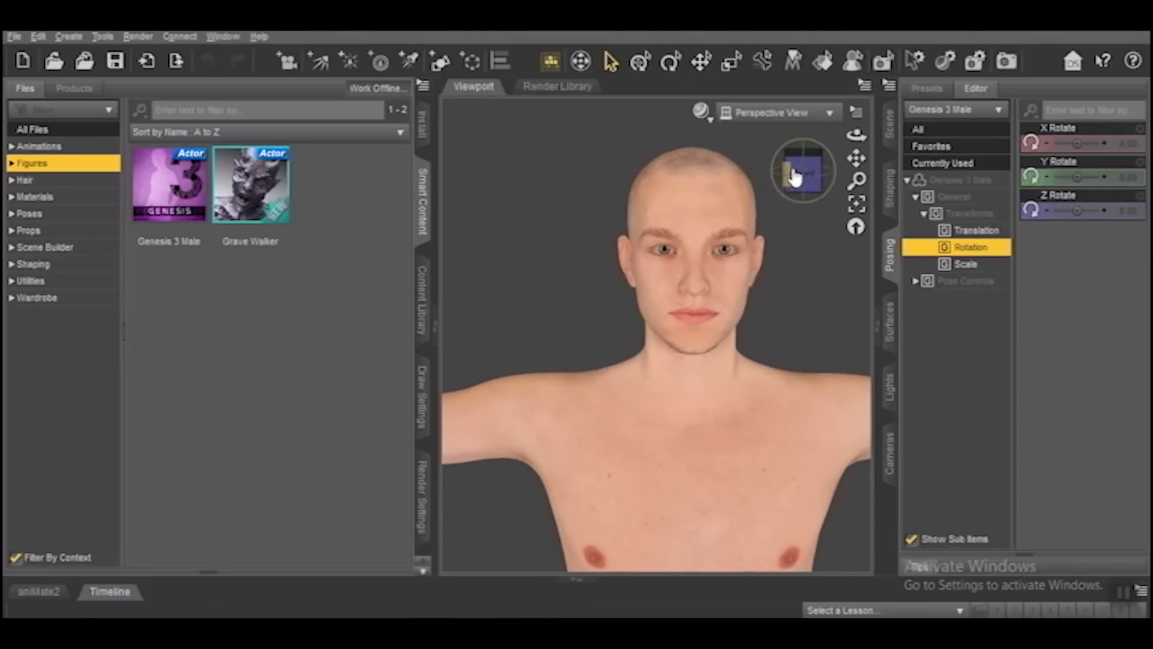
pyautogui.click(728, 206)
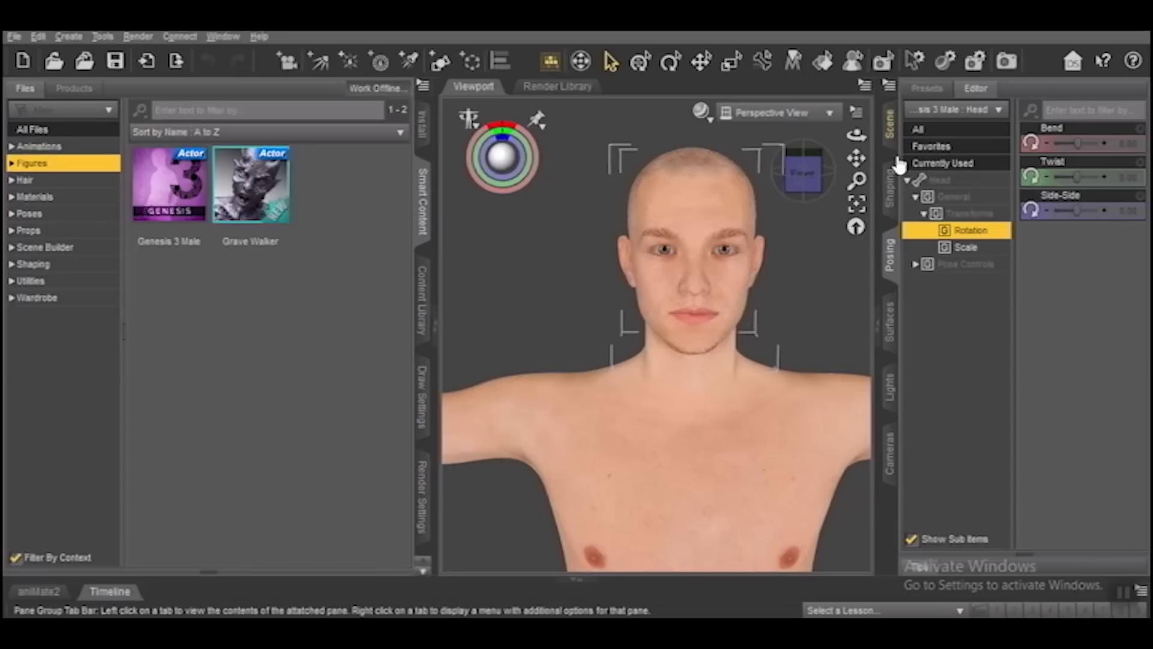
pyautogui.click(891, 189)
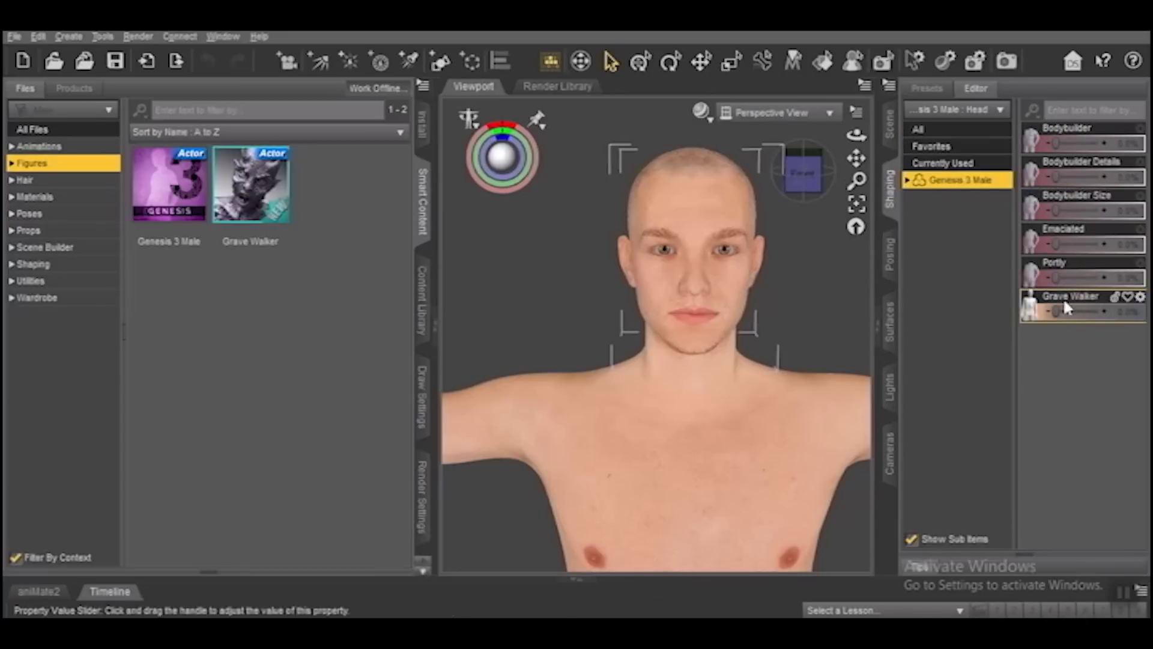
pyautogui.click(936, 129)
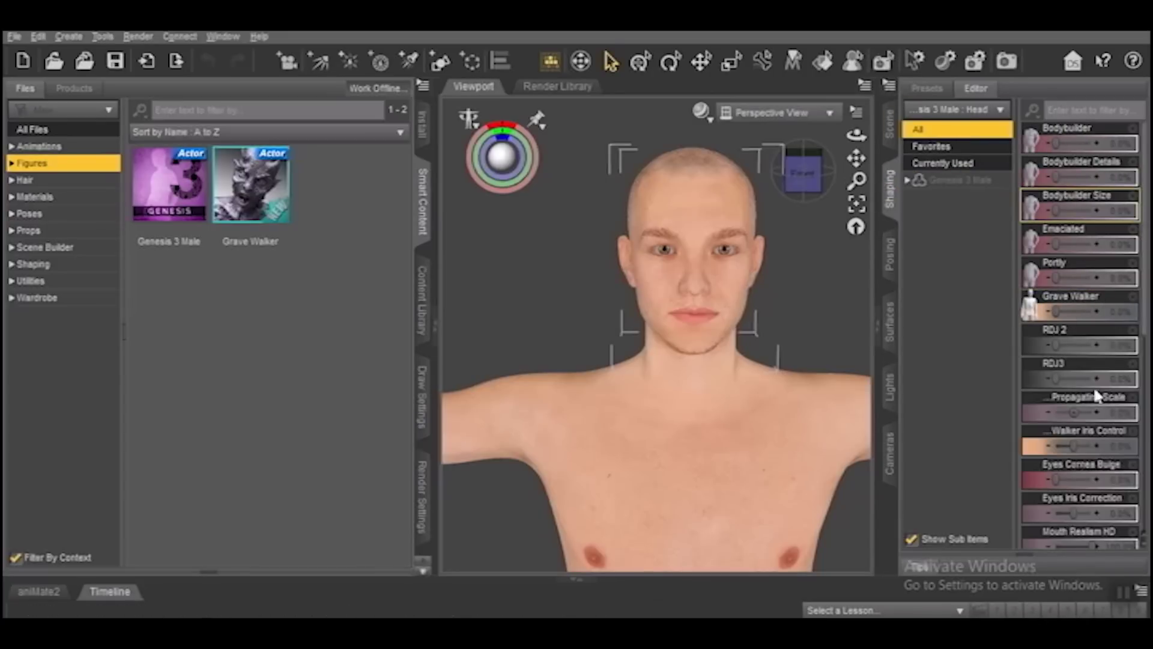
pyautogui.moveTo(1058, 380); pyautogui.dragTo(1096, 377)
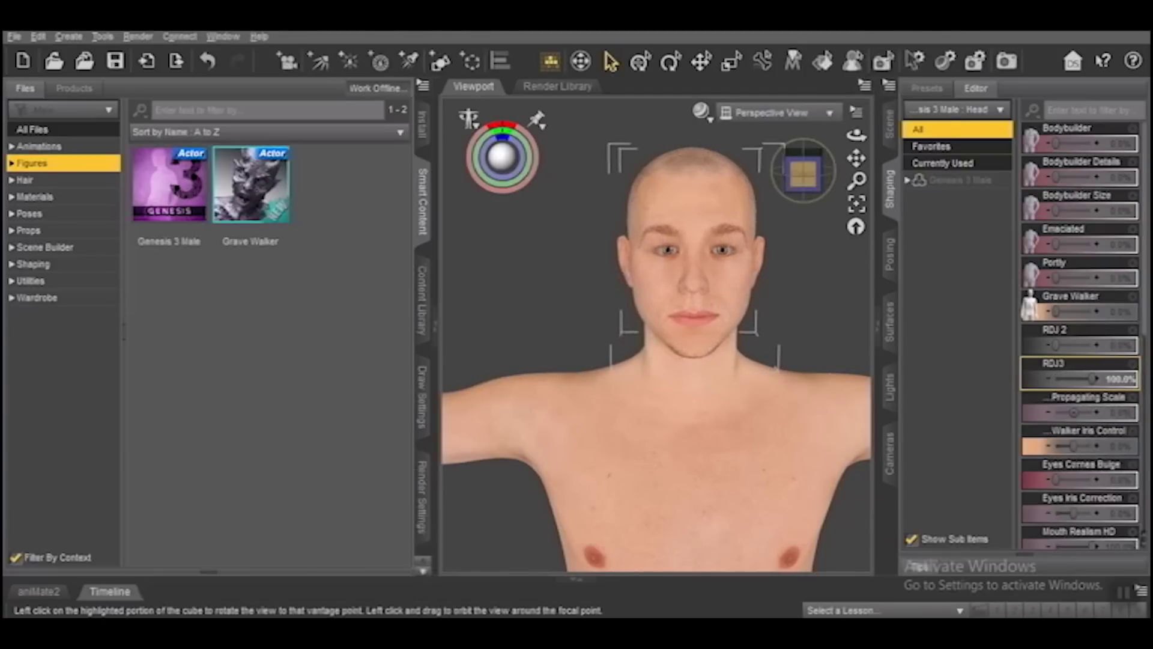
pyautogui.moveTo(828, 174); pyautogui.dragTo(745, 176)
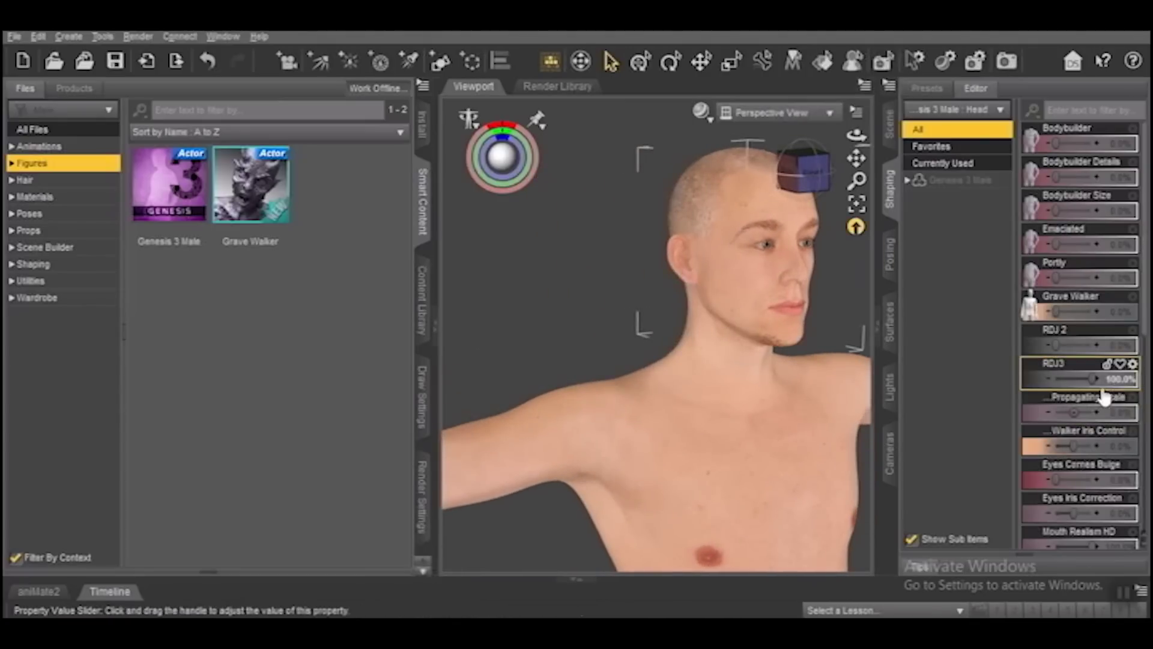
pyautogui.moveTo(815, 163)
pyautogui.mouseDown()
pyautogui.moveTo(792, 176)
pyautogui.moveTo(805, 172)
pyautogui.mouseUp()
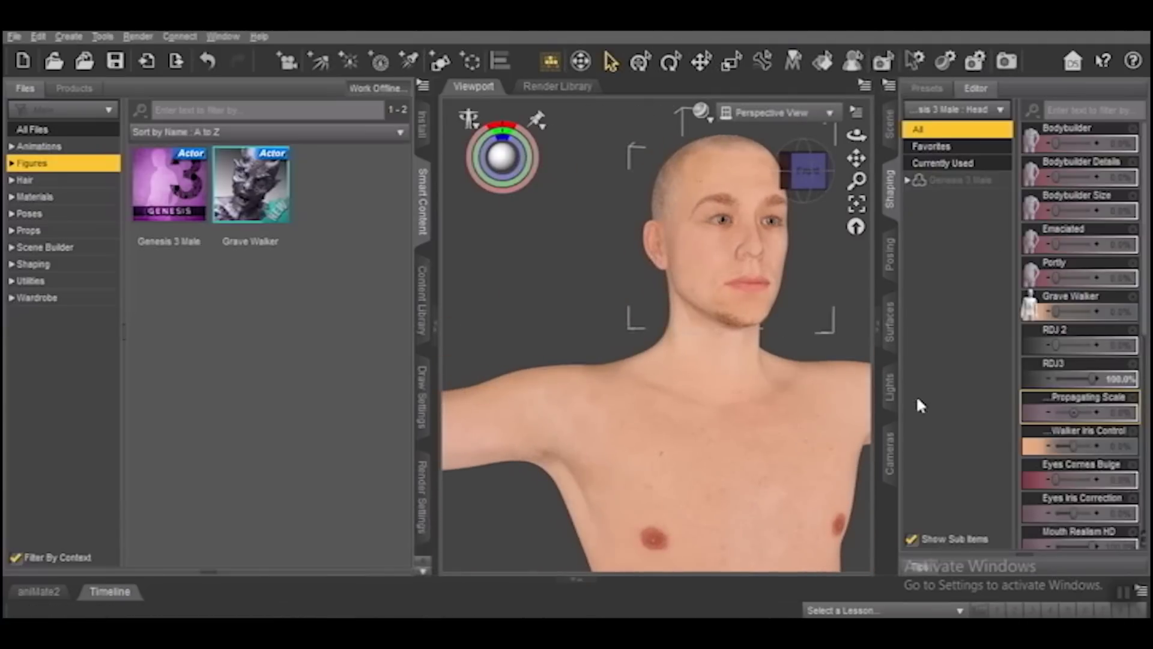
# Select the Template 1 surface group under the default templates of the Genesis 3 Male surfaces.
pyautogui.click(889, 324)
pyautogui.click(916, 261)
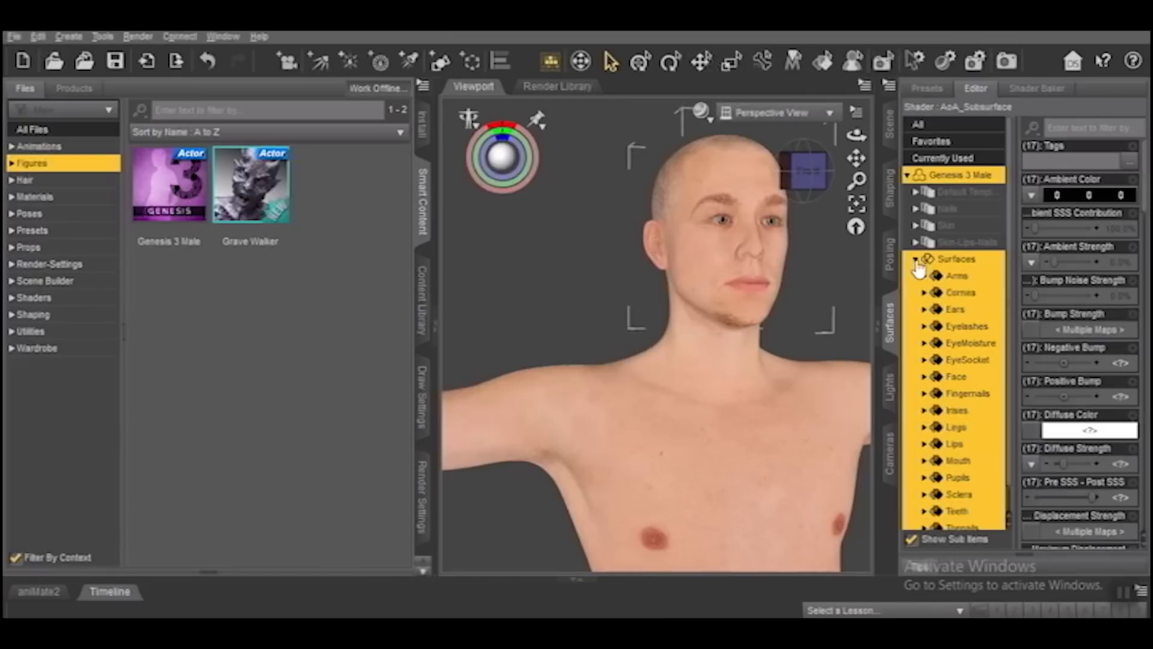
pyautogui.click(954, 192)
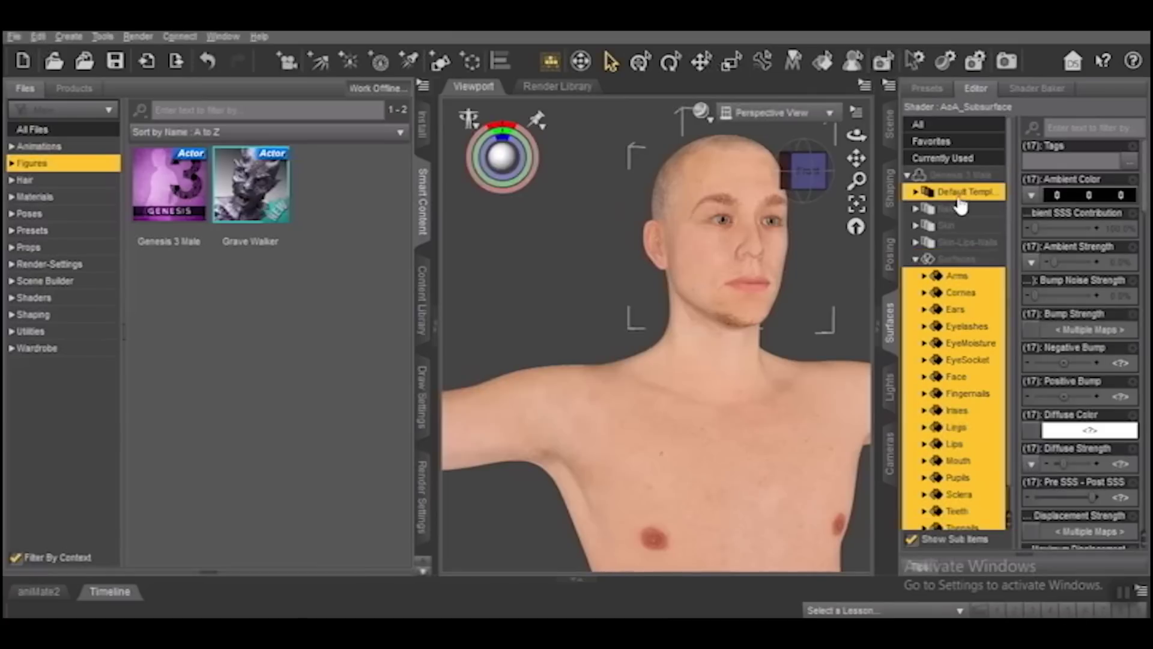
pyautogui.click(916, 192)
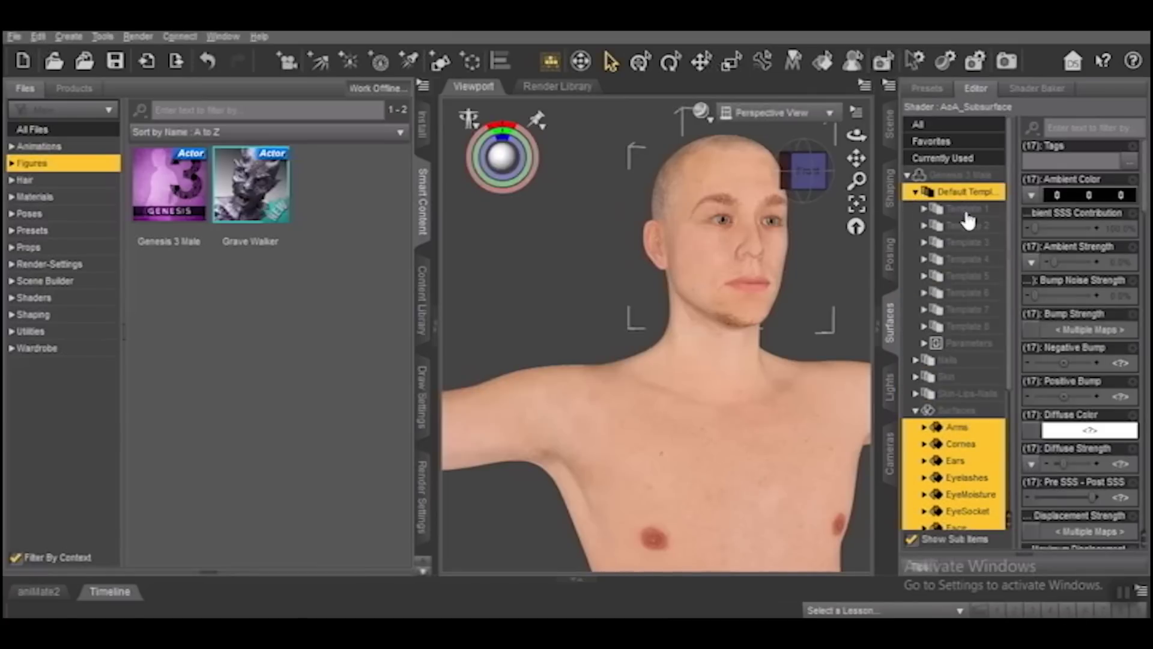
pyautogui.click(965, 210)
# Browse for a new Diffuse Color image for Template 1, going to My DAZ 3D Library under Users\Public\Public Documents on drive C.
pyautogui.moveTo(1032, 438)
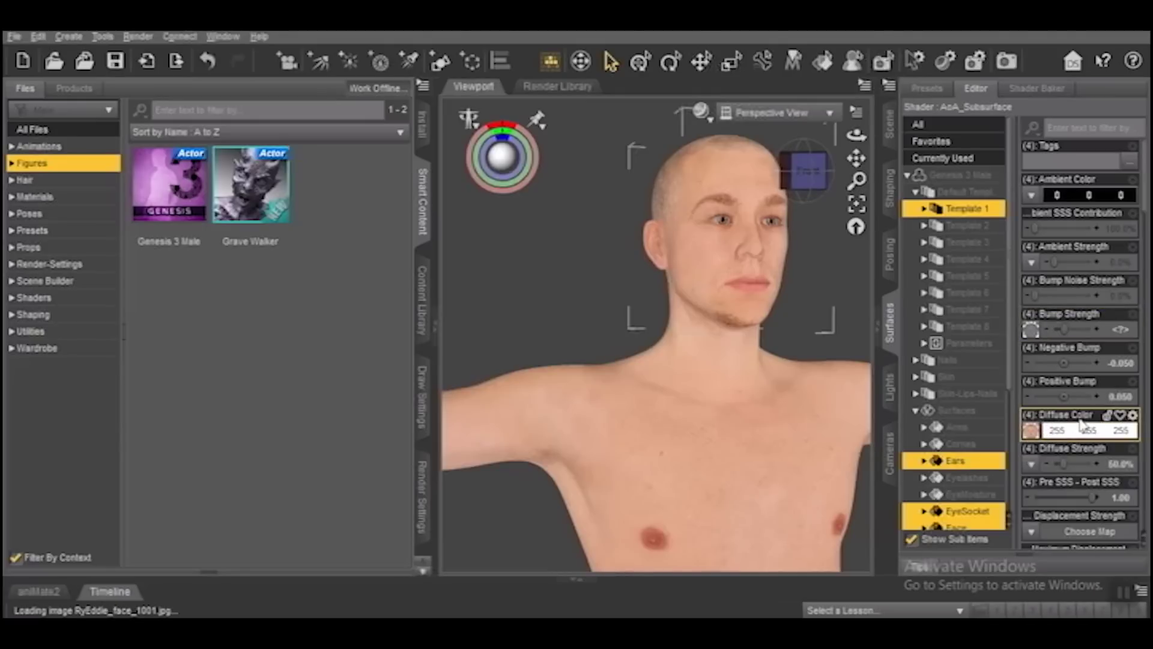
pyautogui.click(1031, 431)
pyautogui.click(1030, 260)
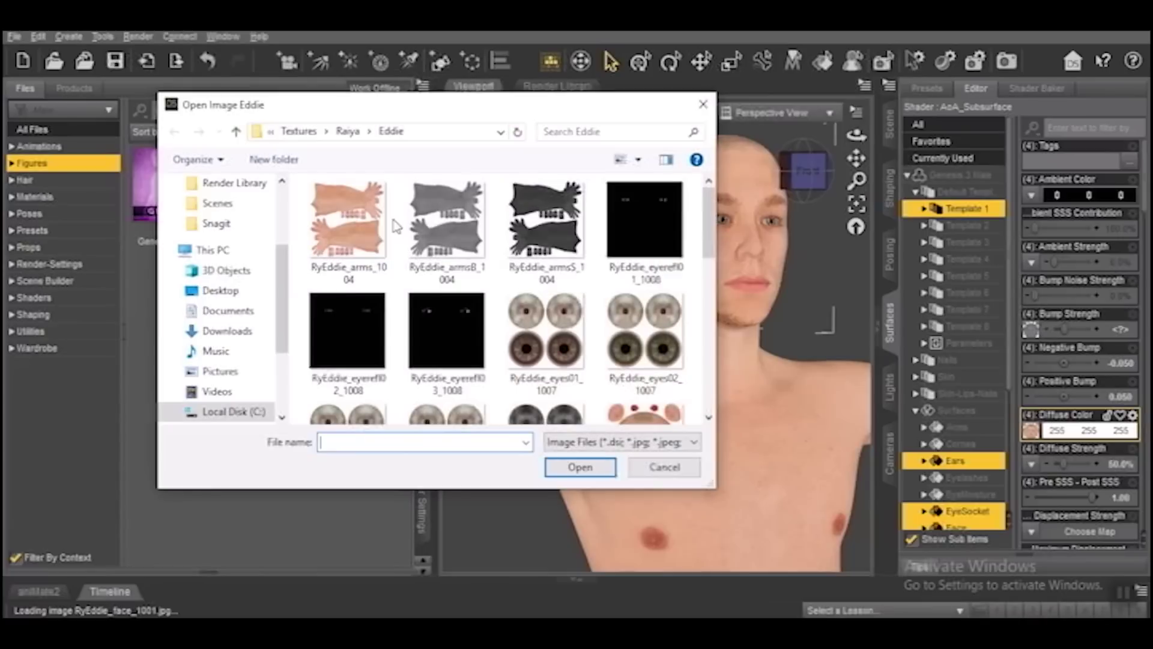
pyautogui.scroll(2, 220, 235)
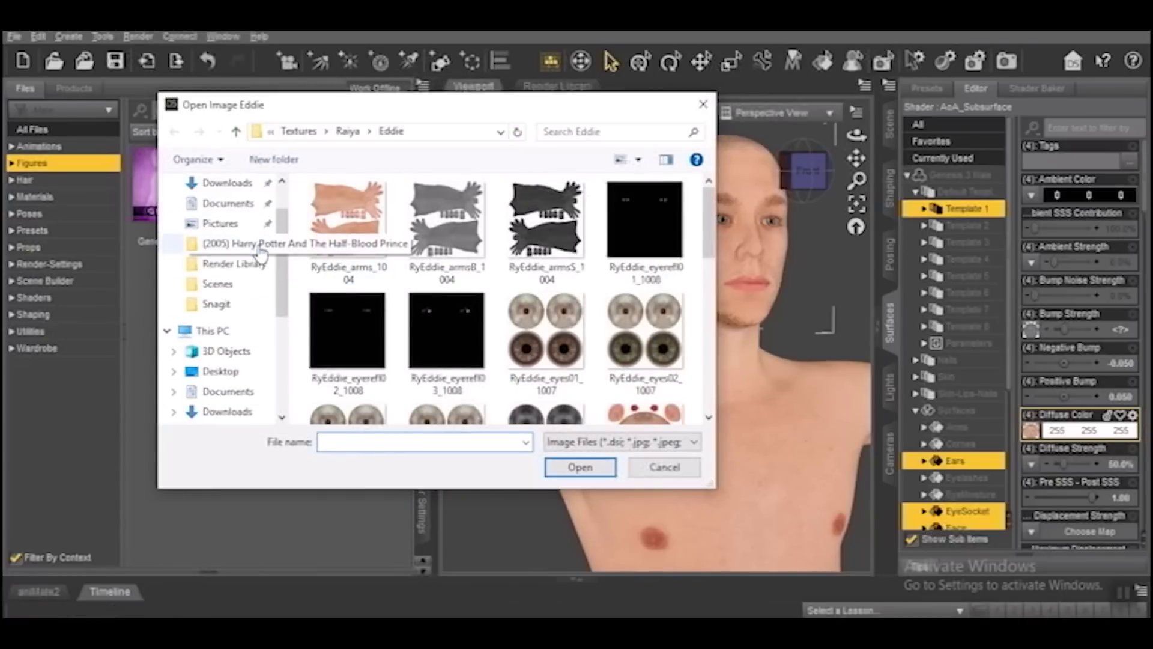
pyautogui.scroll(-1, 217, 270)
pyautogui.click(213, 293)
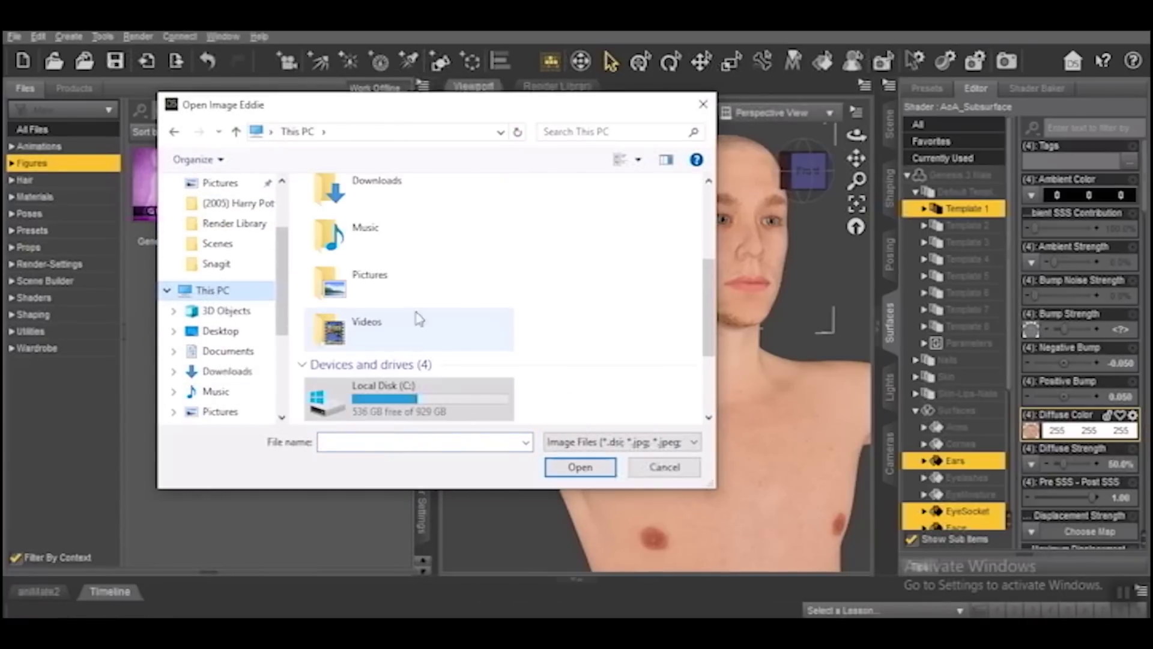
pyautogui.scroll(-2, 361, 321)
pyautogui.doubleClick(397, 264)
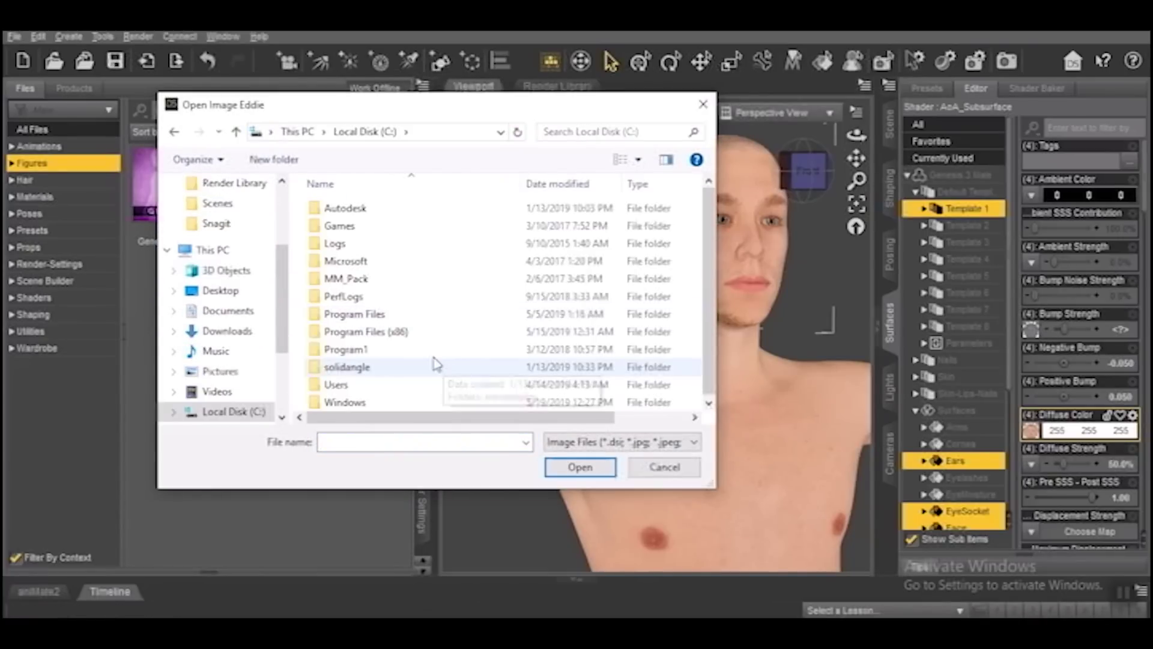
pyautogui.doubleClick(337, 383)
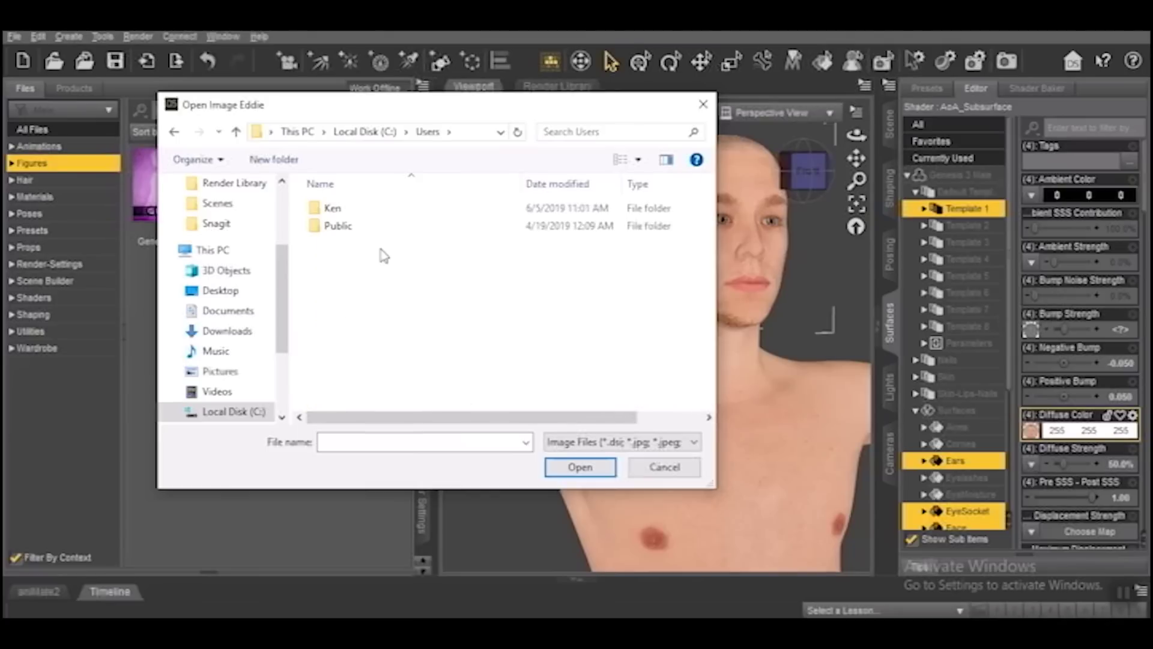
pyautogui.doubleClick(352, 229)
pyautogui.doubleClick(384, 245)
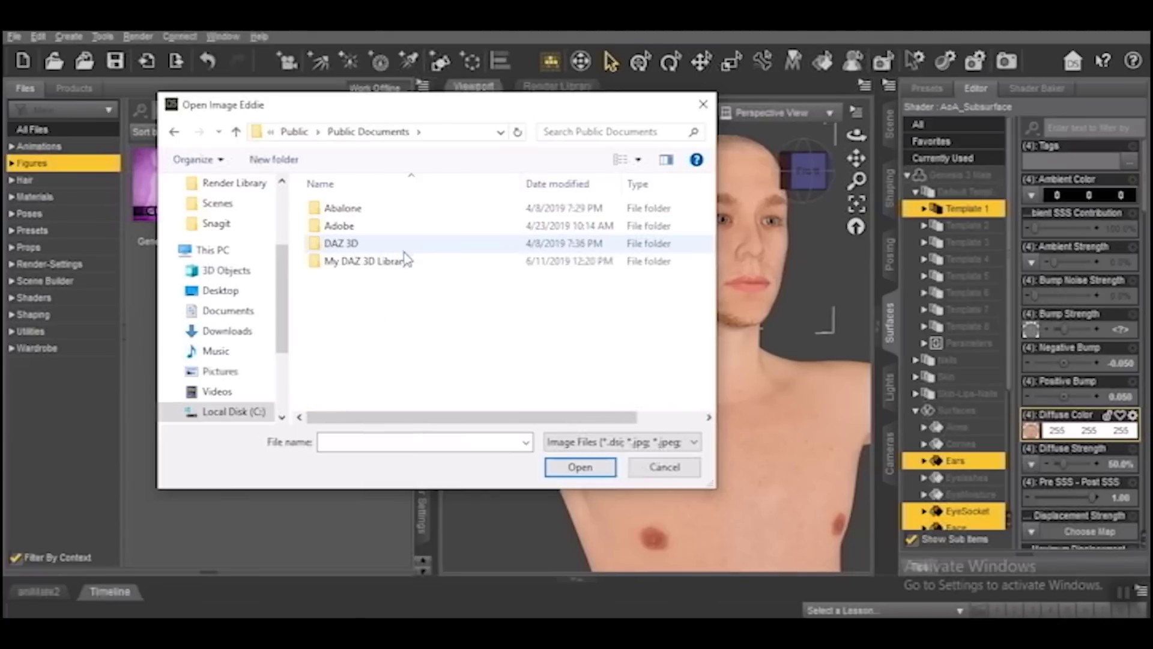
pyautogui.doubleClick(366, 261)
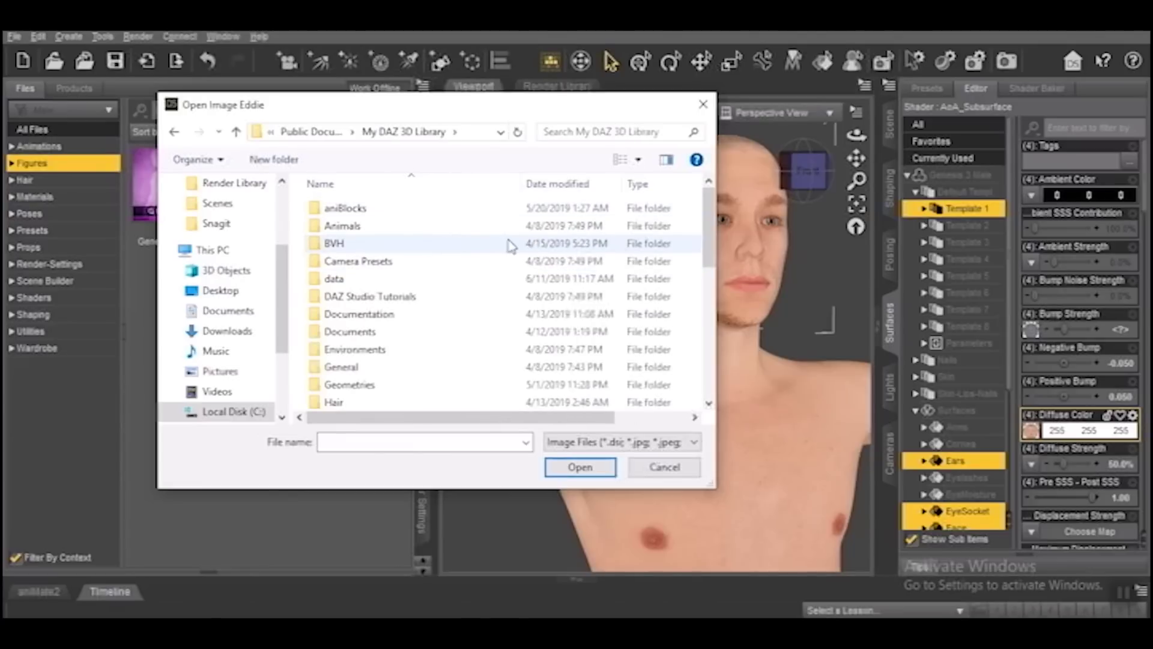
# Open the library's Runtime\Textures\FaceGen folder and check the texture save path shown in FaceGen.
pyautogui.scroll(-7, 509, 245)
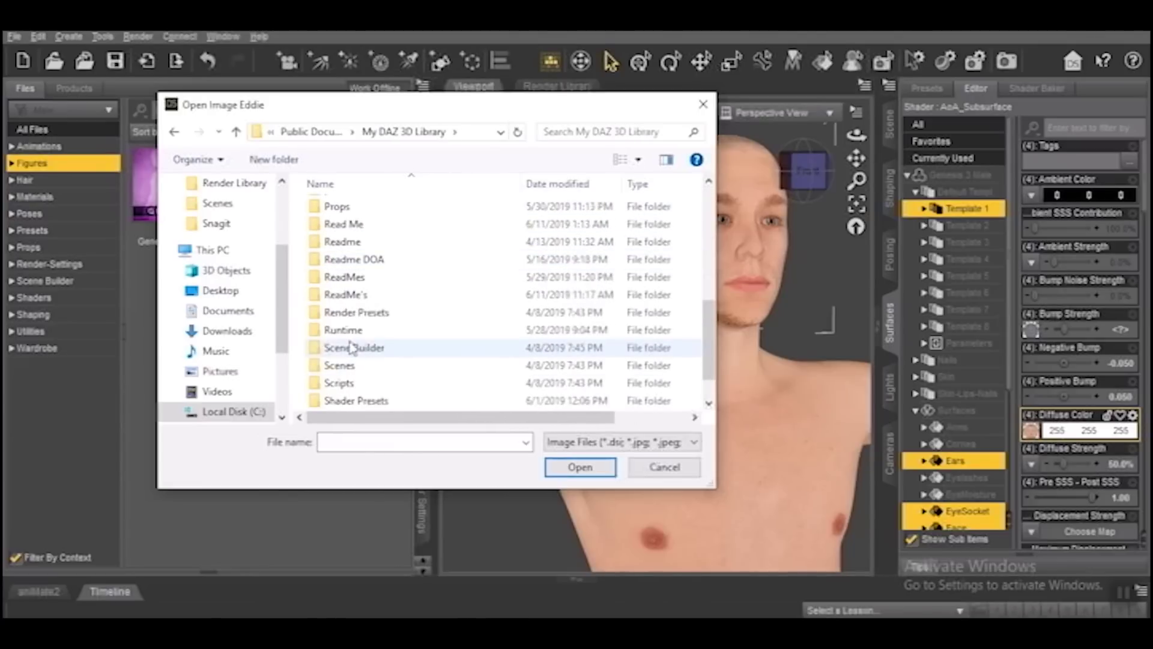
pyautogui.doubleClick(342, 330)
pyautogui.scroll(-2, 457, 300)
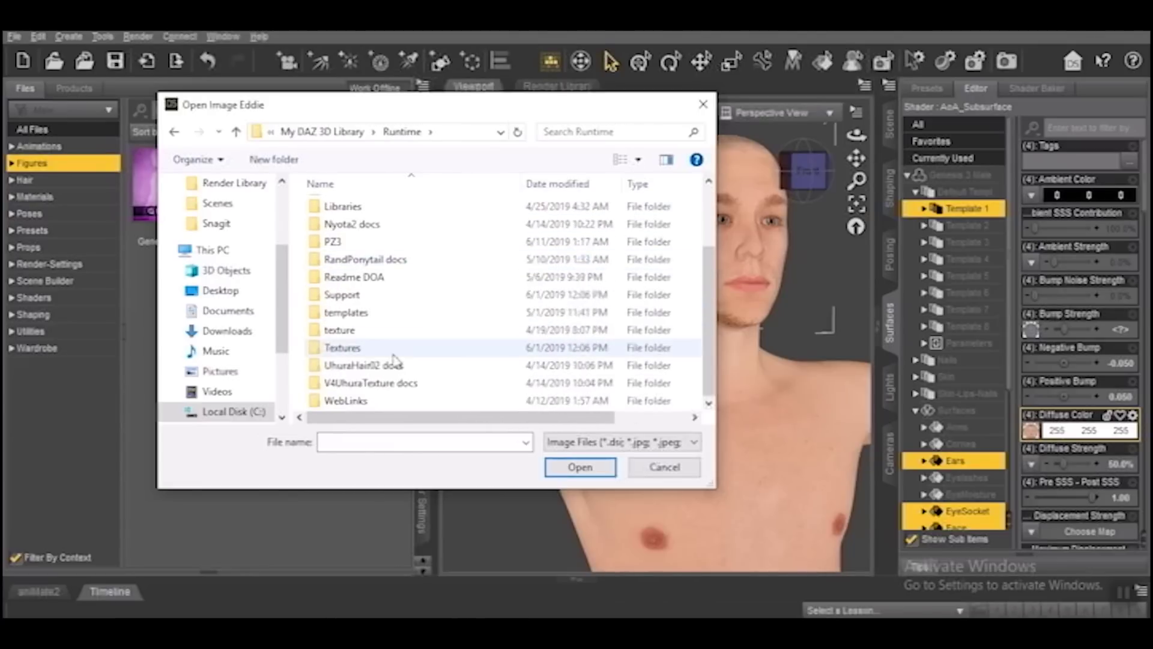
pyautogui.doubleClick(362, 348)
pyautogui.scroll(-6, 453, 288)
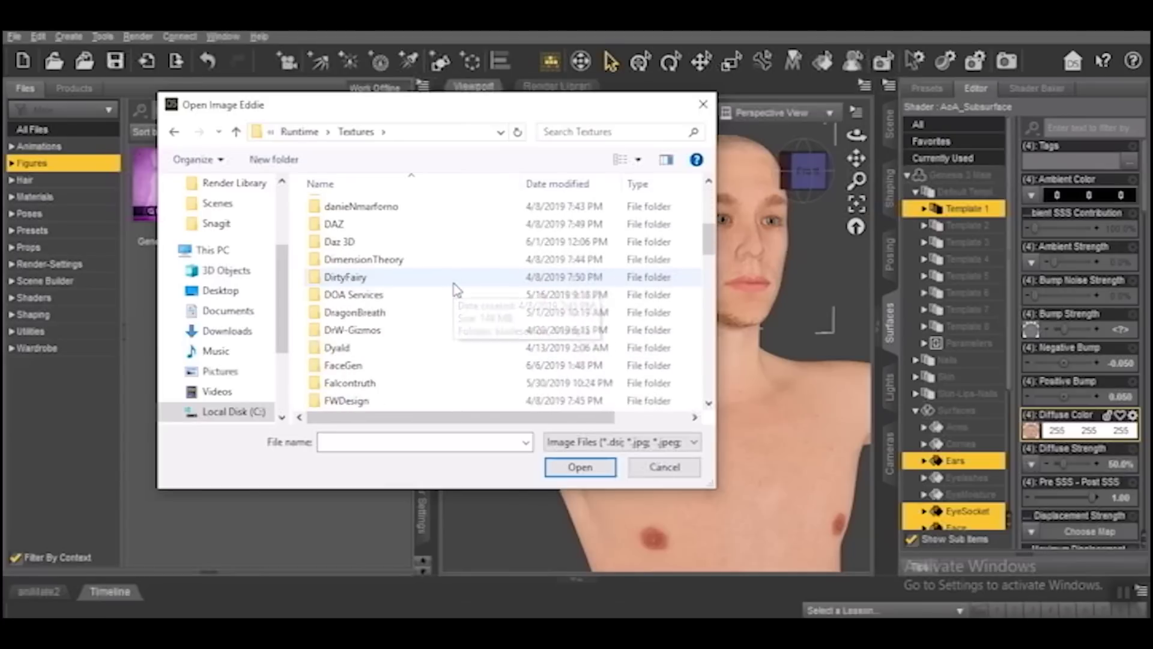
pyautogui.scroll(-1, 454, 290)
pyautogui.doubleClick(363, 312)
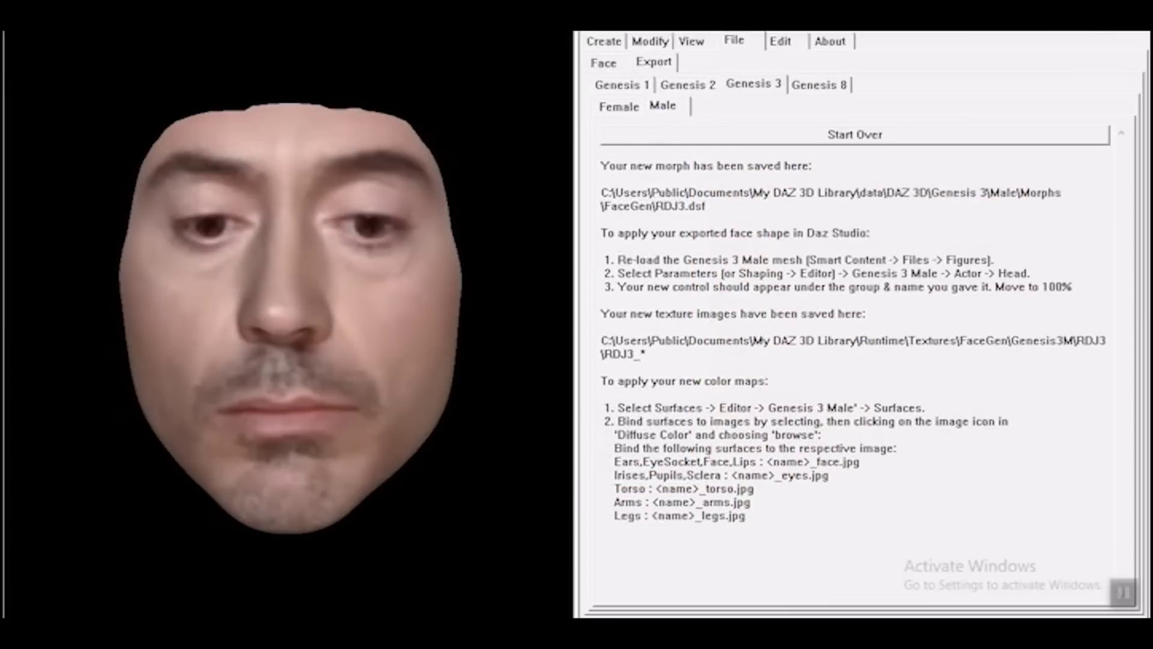
pyautogui.moveTo(635, 339); pyautogui.dragTo(668, 354)
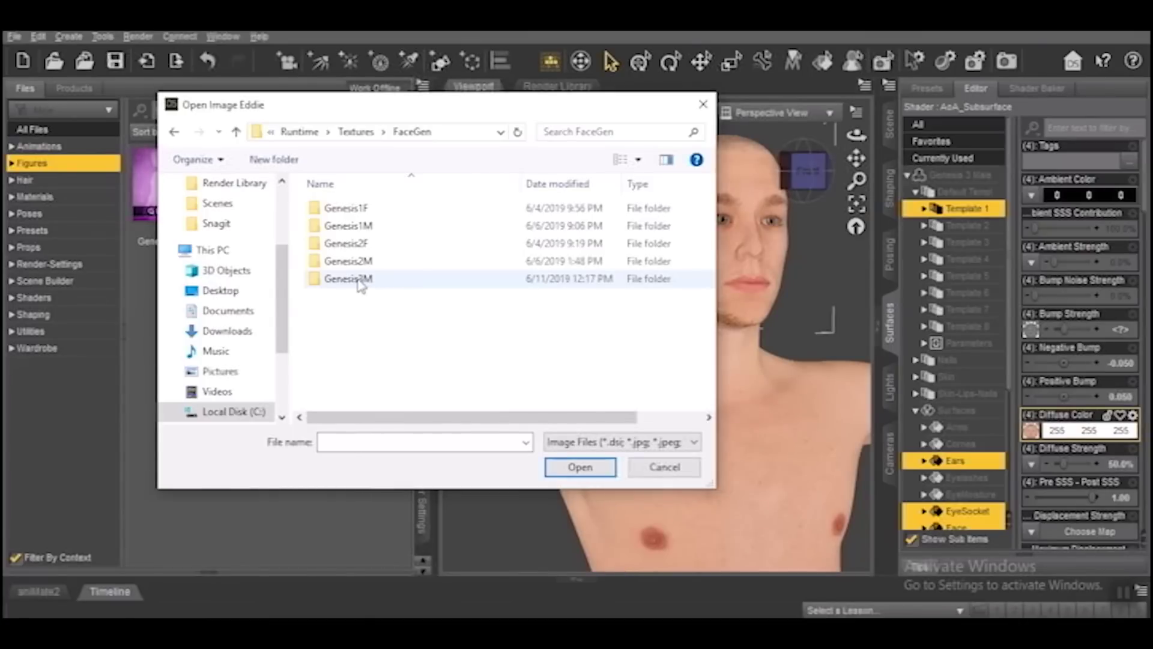
# Load RDJ3_face from the Genesis3M\RDJ3 folder as the Diffuse Color map of Template 1.
pyautogui.doubleClick(361, 281)
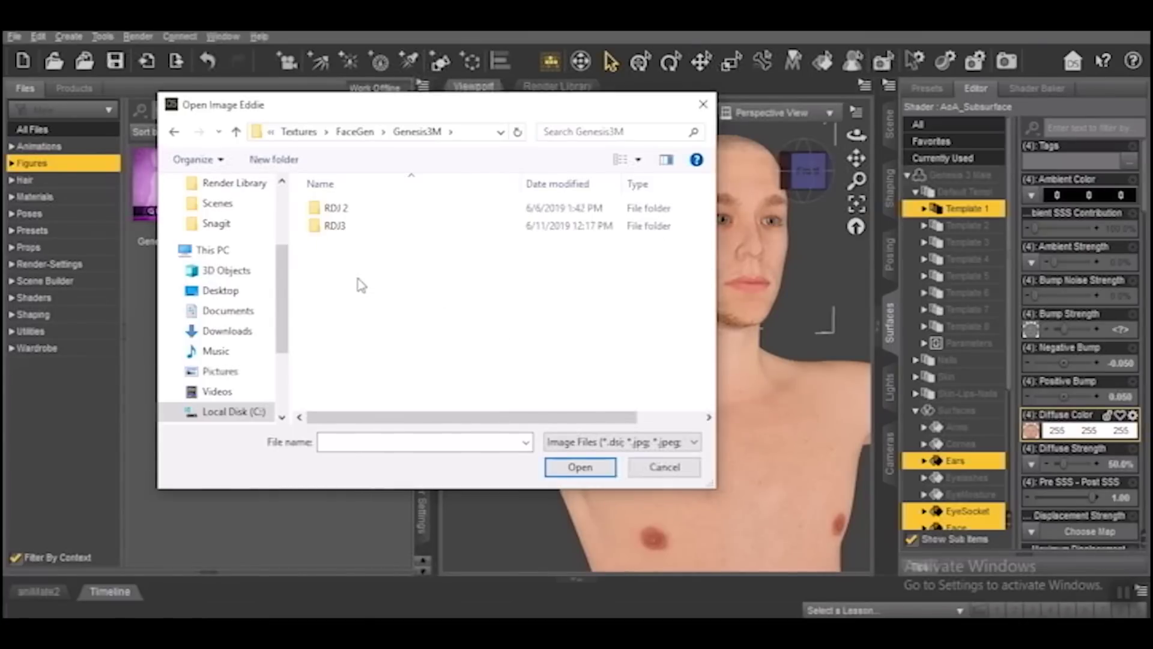
pyautogui.doubleClick(352, 232)
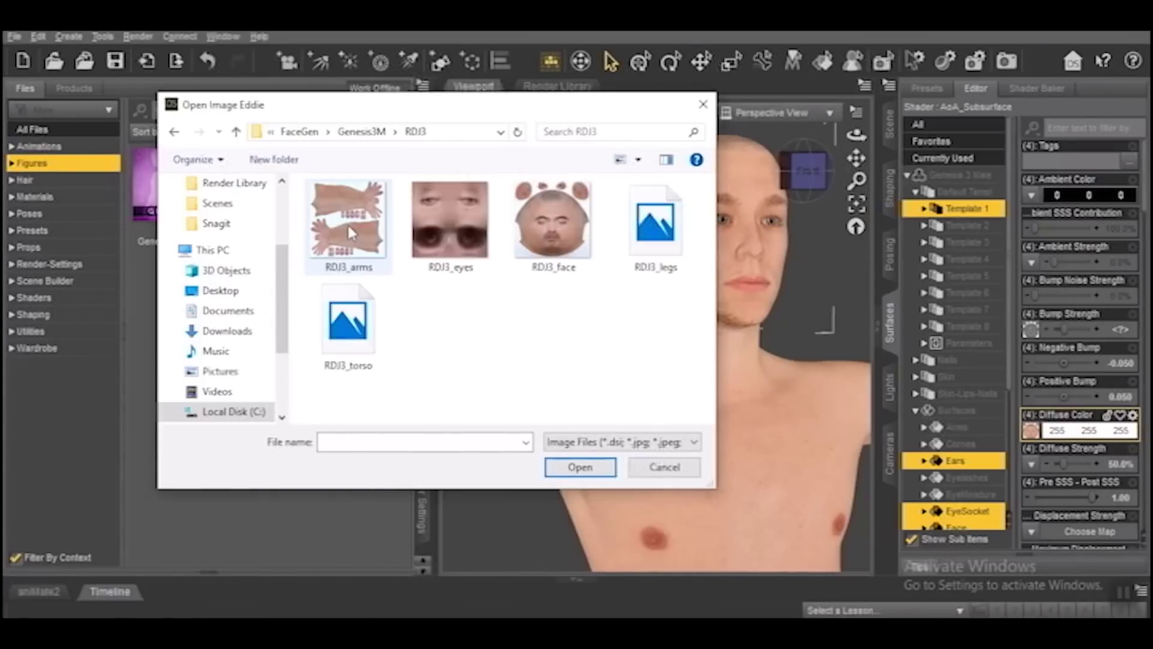
pyautogui.click(568, 262)
pyautogui.click(573, 468)
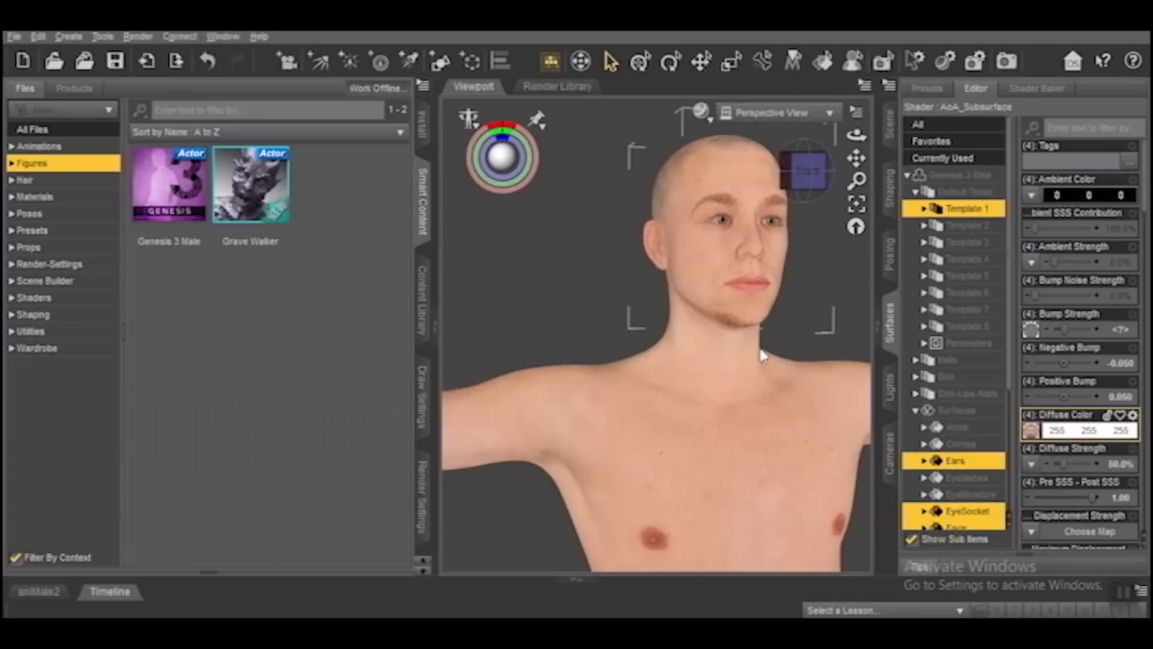
# Compare the figure's left profile with the actor's profile still, and return to the front view.
pyautogui.click(781, 173)
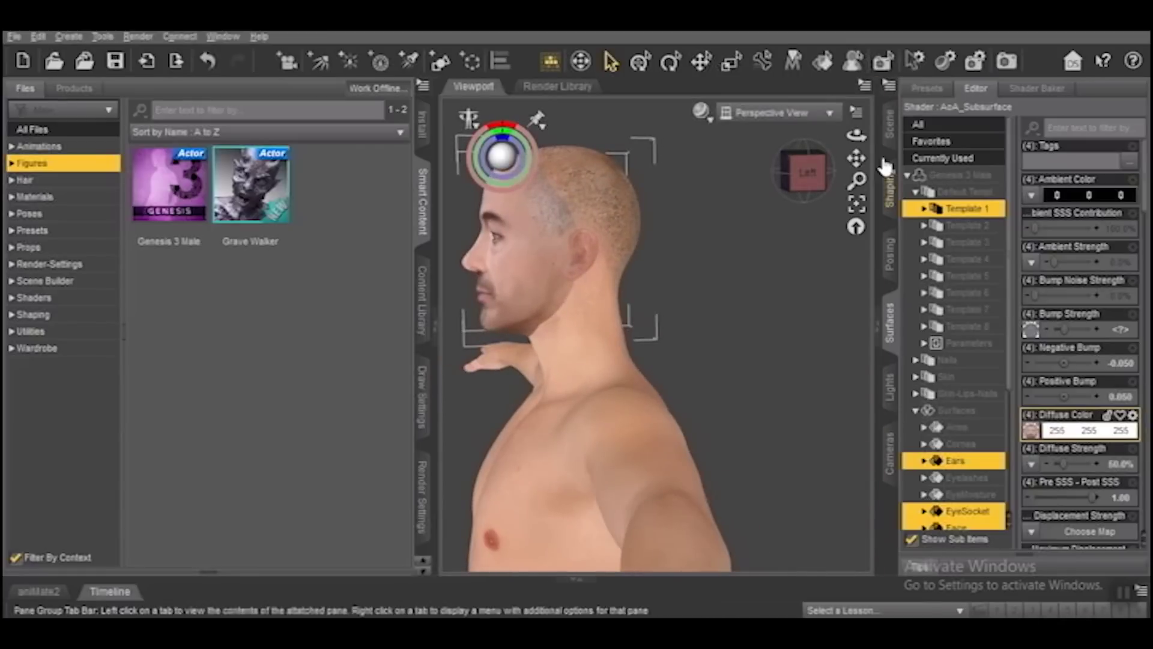
pyautogui.moveTo(856, 158); pyautogui.dragTo(886, 157)
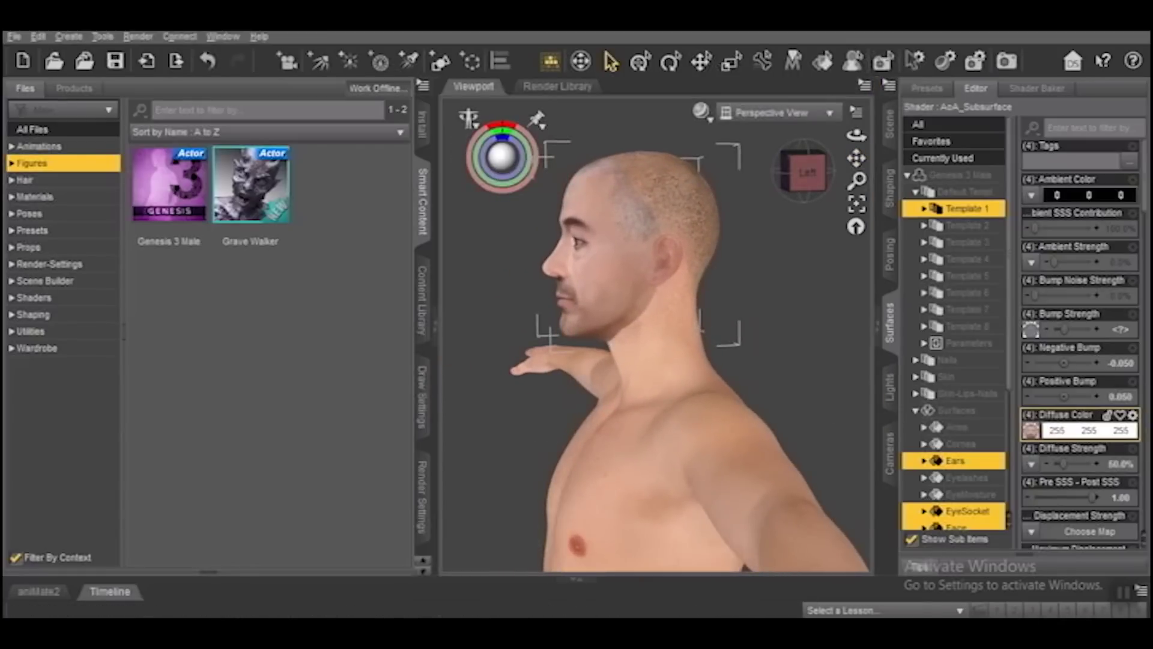
pyautogui.hotkey('alt', 'Tab')
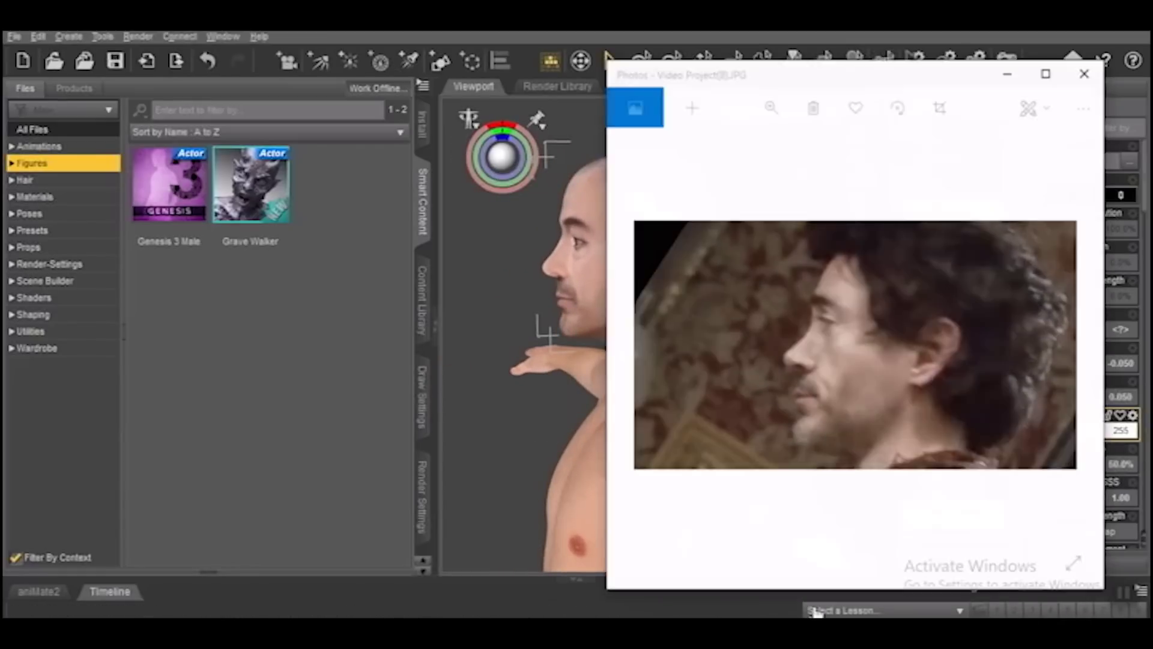
pyautogui.moveTo(741, 72); pyautogui.dragTo(794, 70)
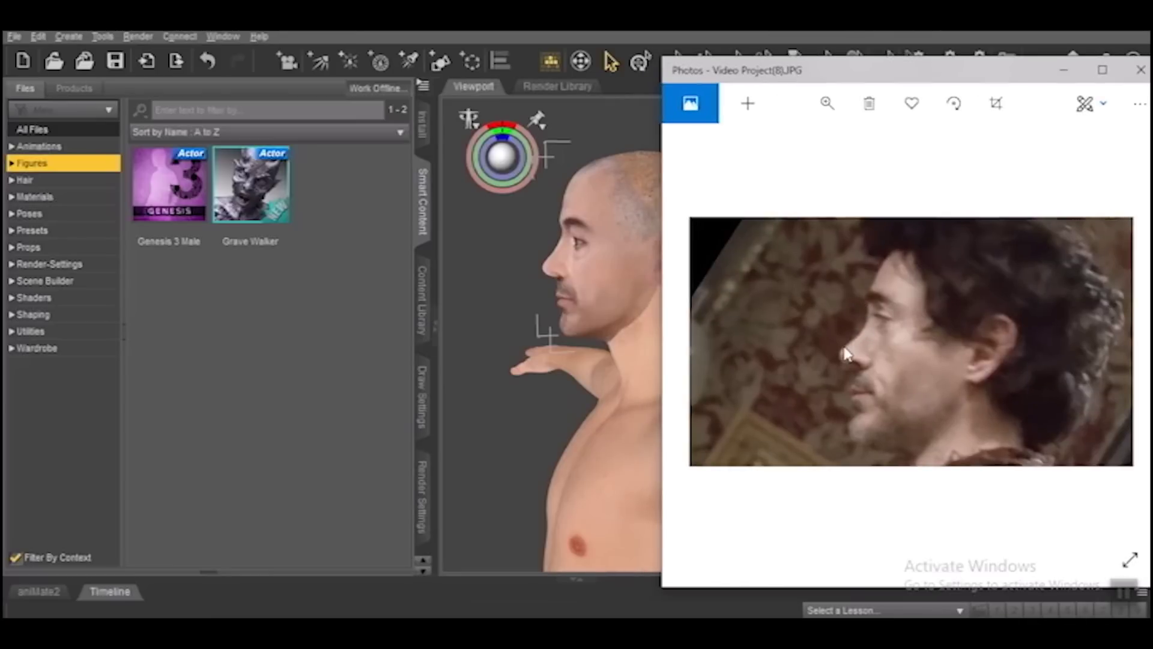
pyautogui.click(1058, 72)
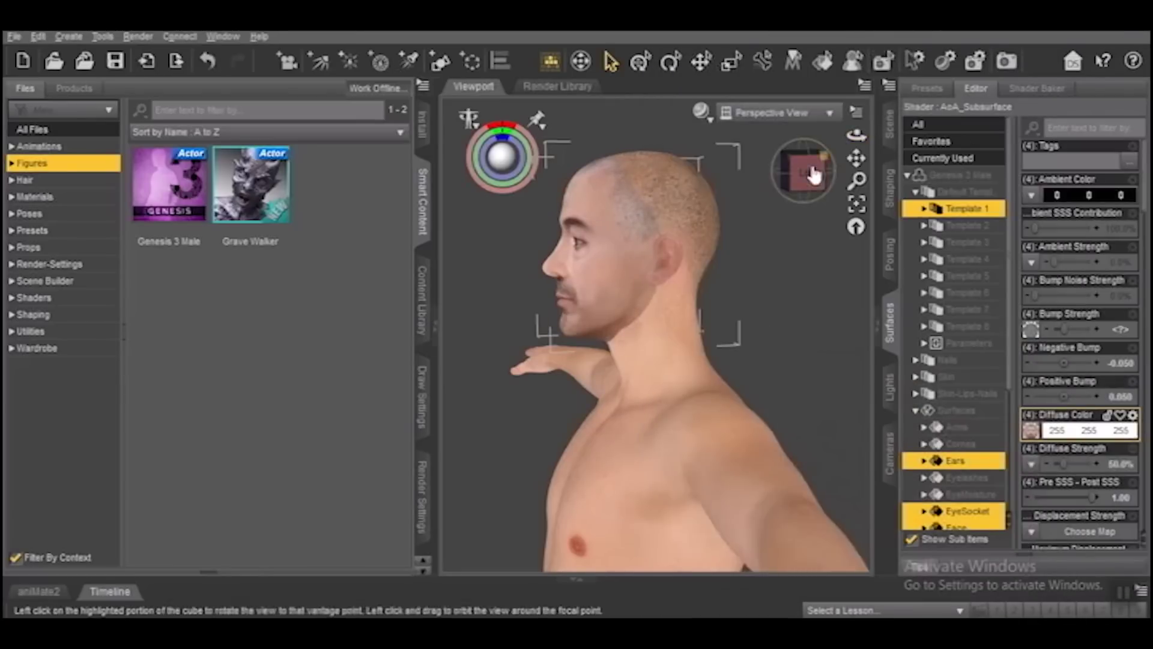
pyautogui.click(804, 173)
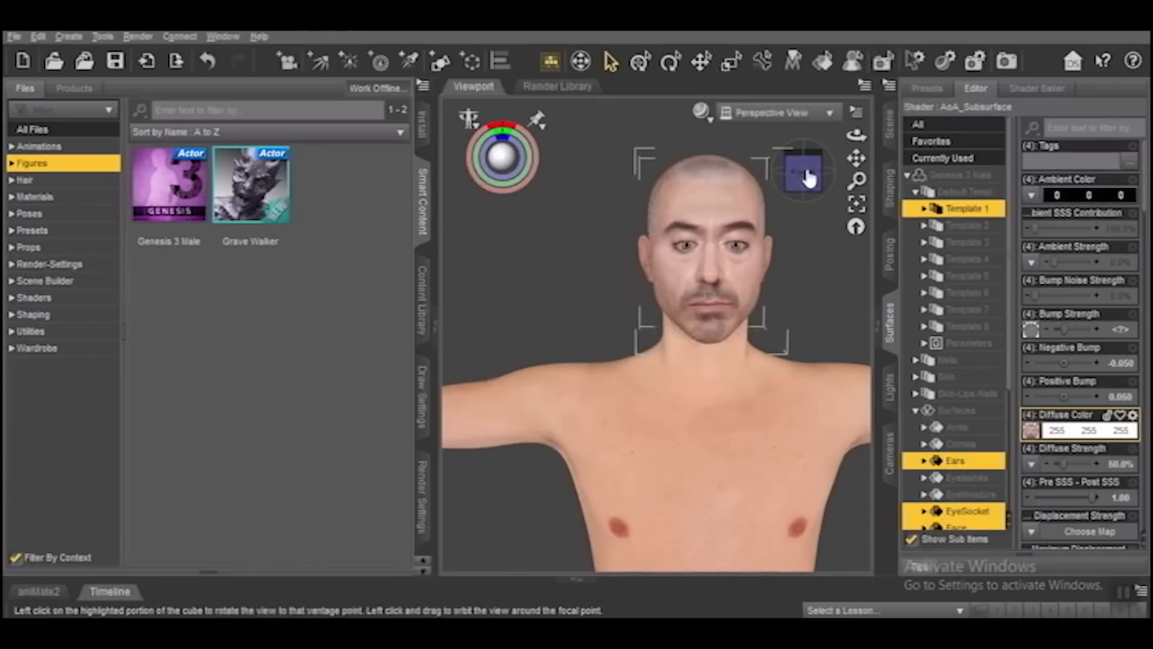
# Select Template 2 and browse for its Diffuse Color image in My DAZ 3D Library under Users\Public\Public Documents on drive C.
pyautogui.click(967, 228)
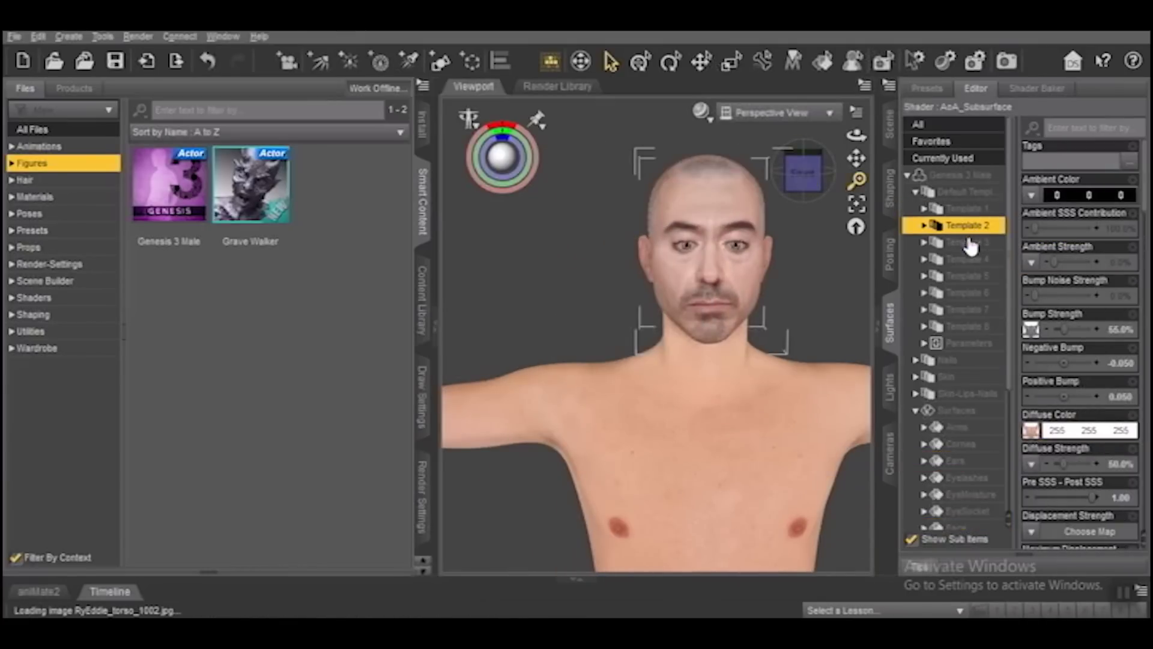
pyautogui.moveTo(1029, 433)
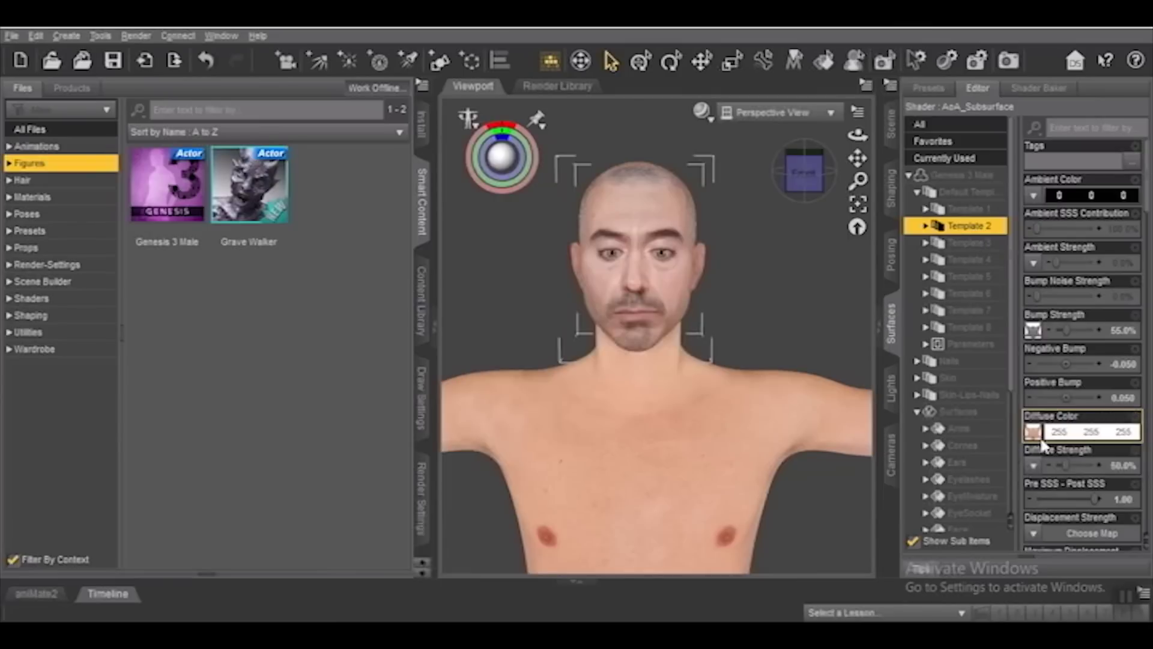
pyautogui.click(1032, 432)
pyautogui.click(1042, 251)
pyautogui.scroll(1, 223, 228)
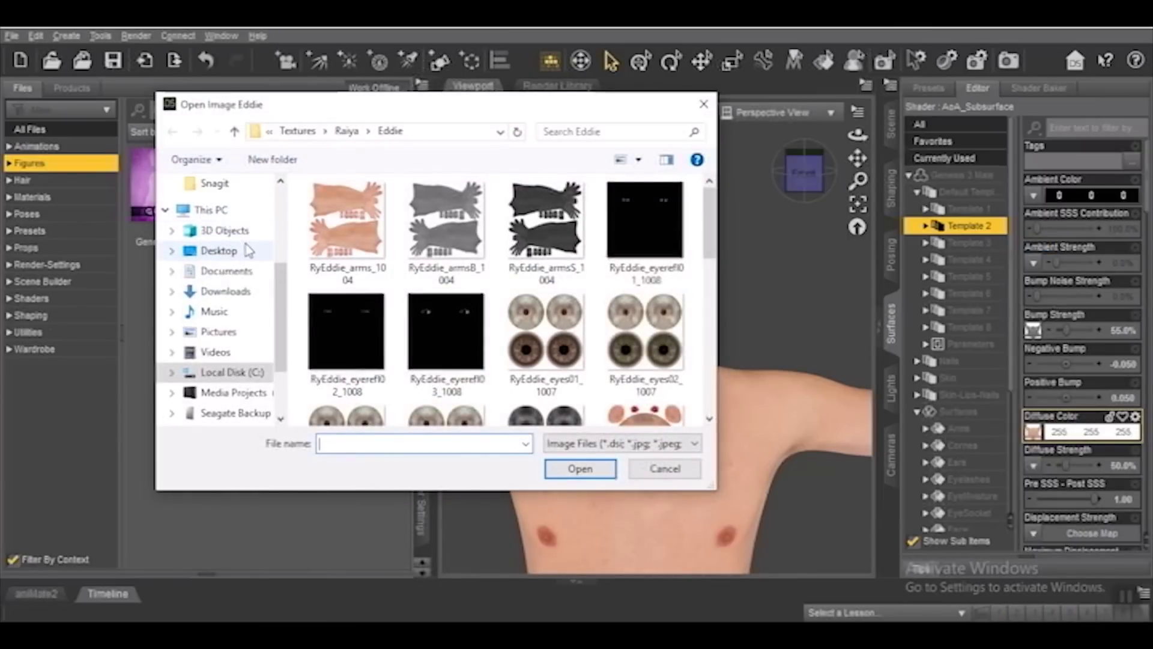
pyautogui.click(231, 372)
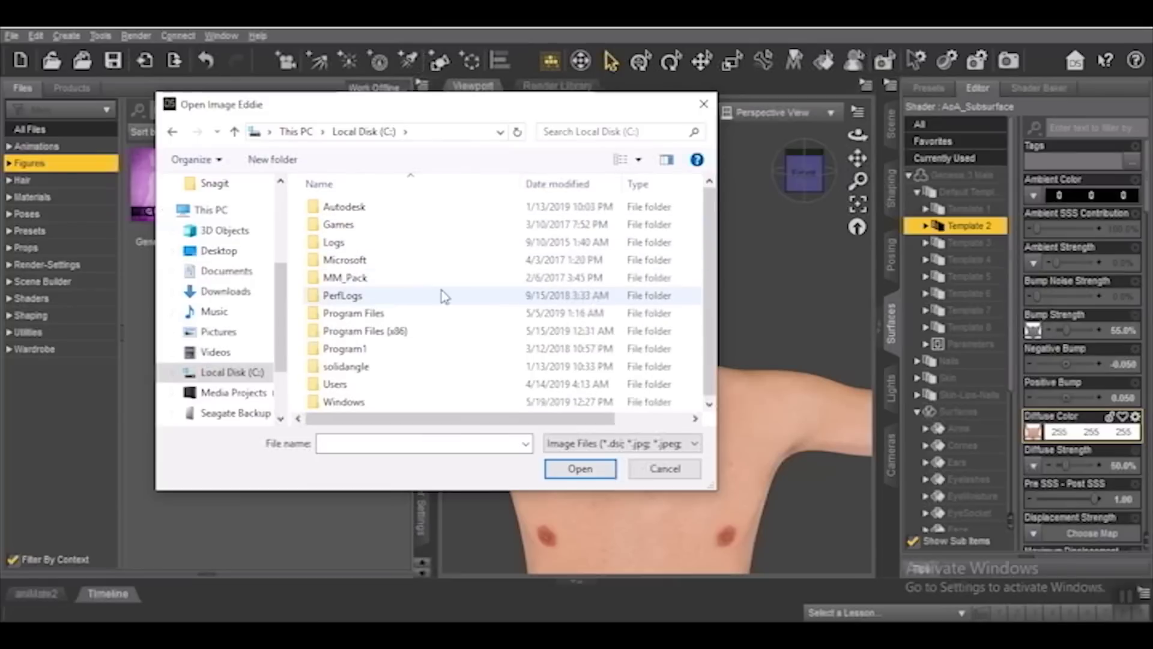
pyautogui.doubleClick(355, 385)
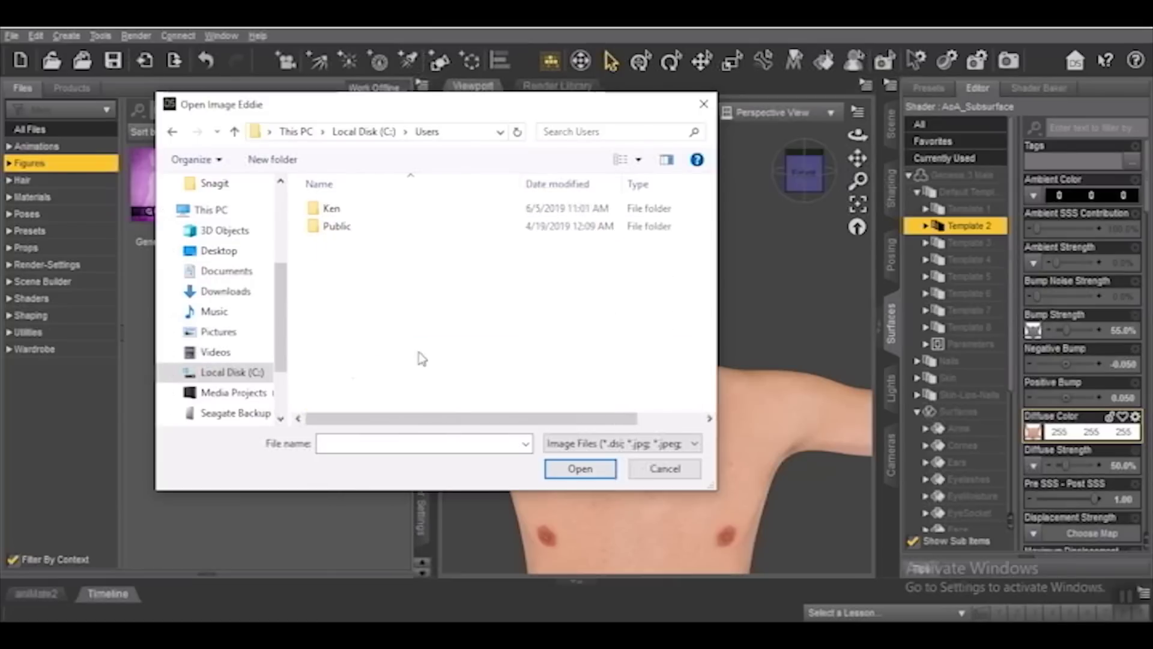
pyautogui.doubleClick(359, 227)
pyautogui.doubleClick(385, 245)
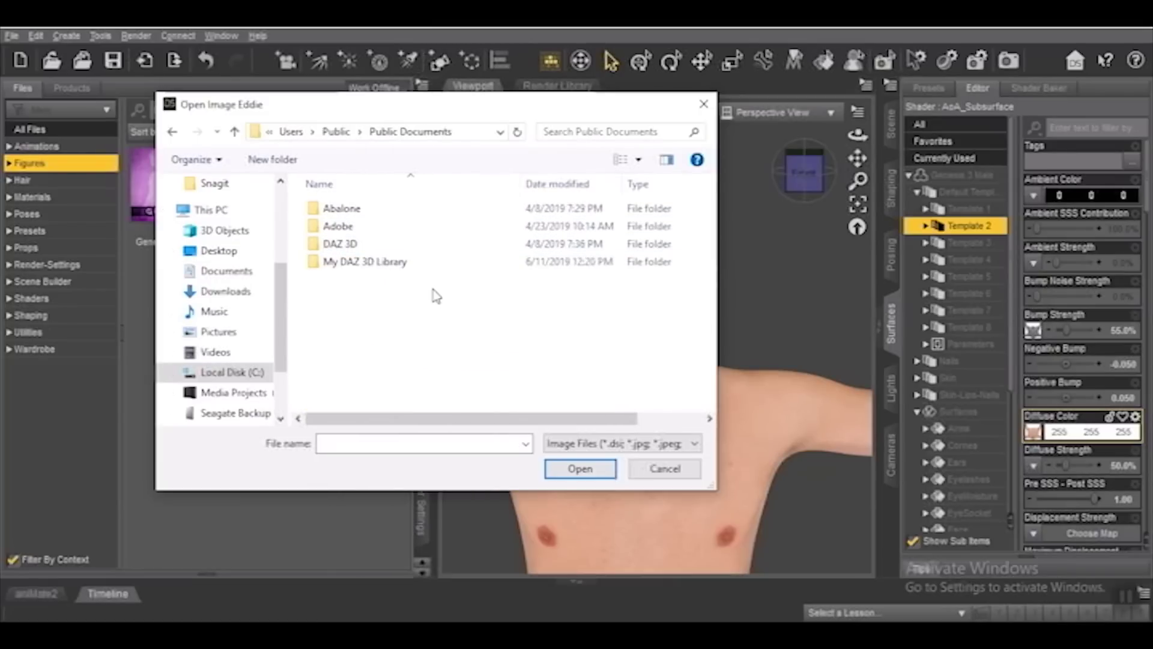
pyautogui.doubleClick(387, 264)
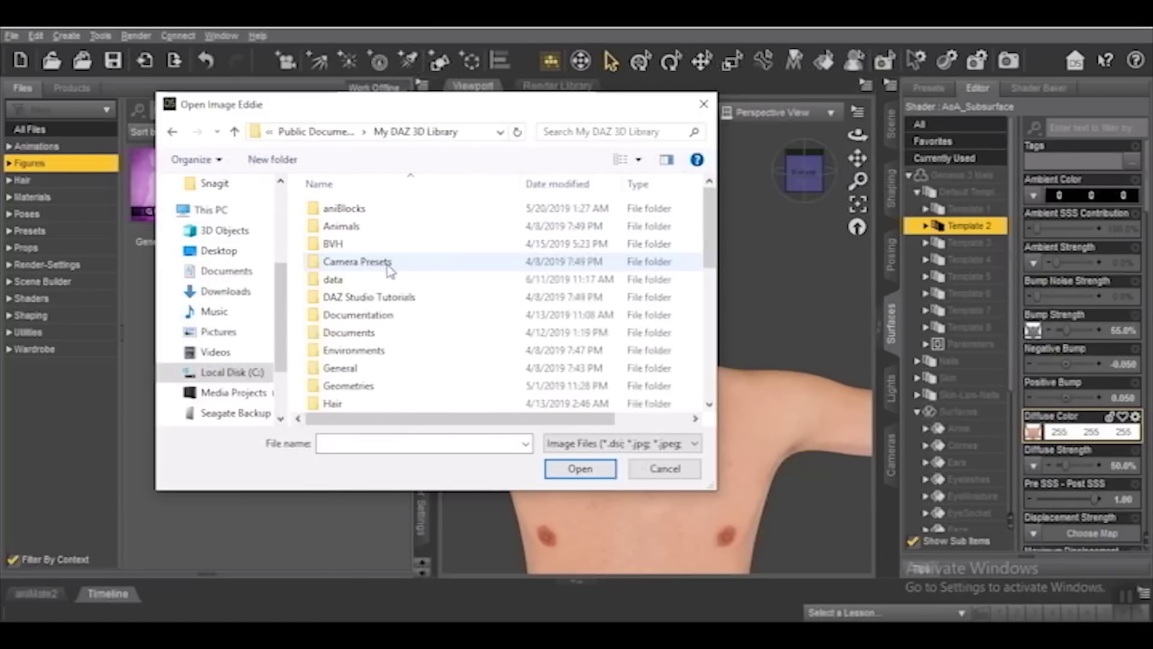
# Go to the Runtime\Textures\FaceGen folder of the library for the Template 2 image.
pyautogui.scroll(-1, 497, 259)
pyautogui.scroll(-3, 498, 260)
pyautogui.scroll(-1, 455, 313)
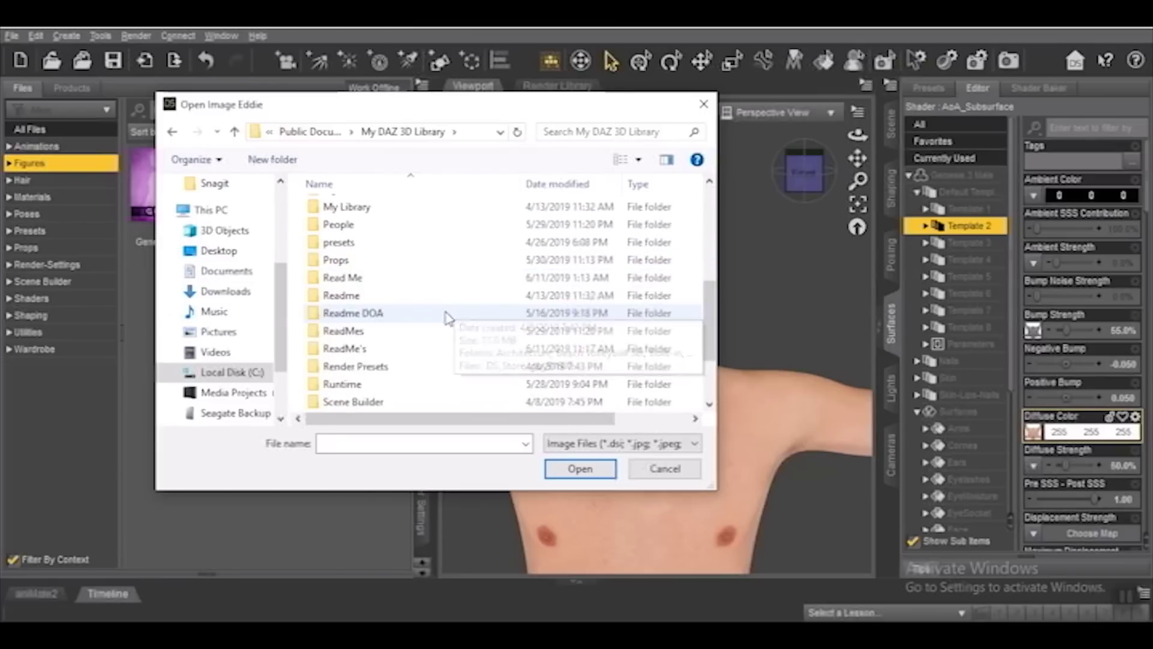
pyautogui.doubleClick(375, 383)
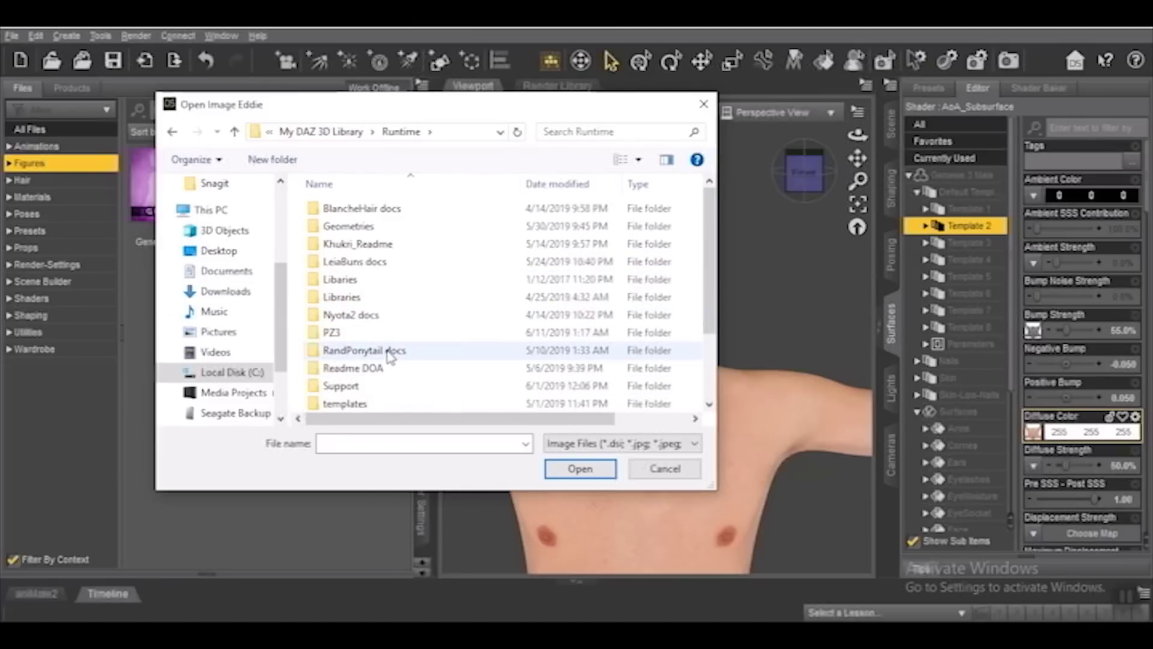
pyautogui.scroll(-2, 402, 350)
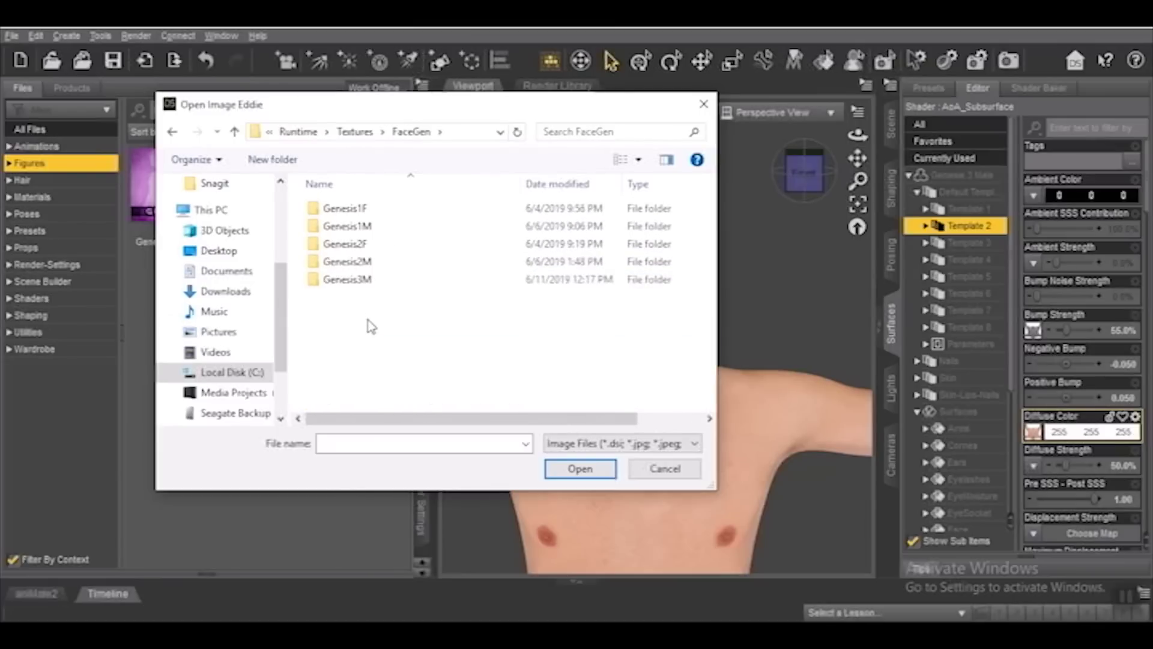
pyautogui.scroll(2, 273, 329)
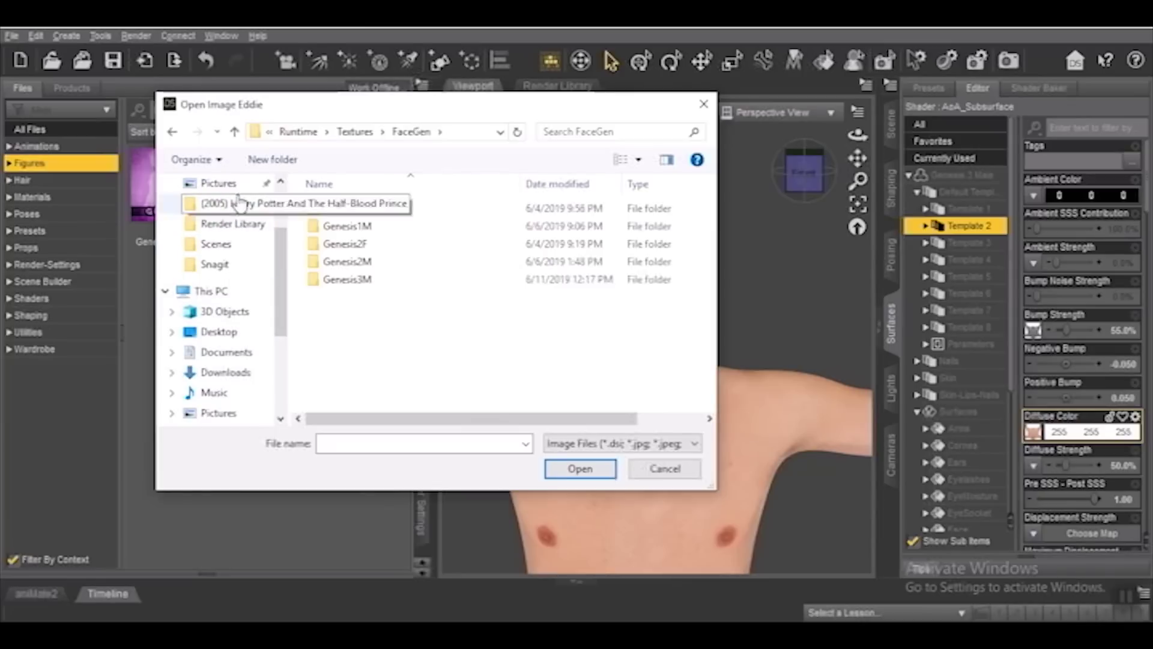
# Load RDJ3_torso from the Genesis3M\RDJ3 folder as the Diffuse Color map of Template 2.
pyautogui.doubleClick(381, 279)
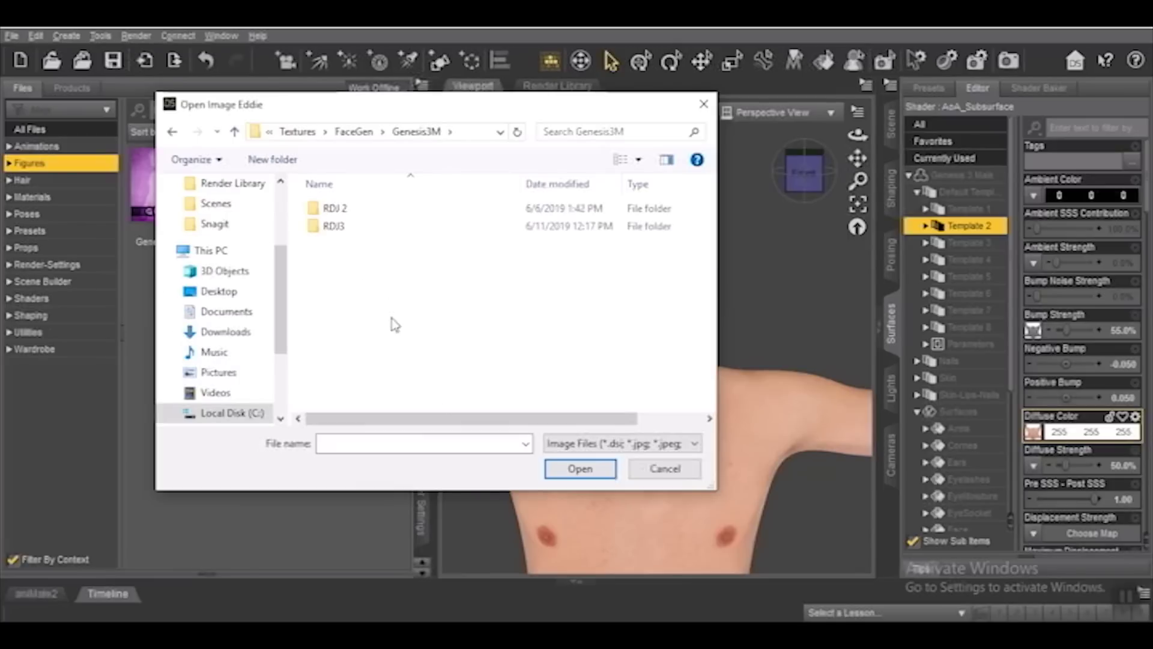
pyautogui.doubleClick(334, 227)
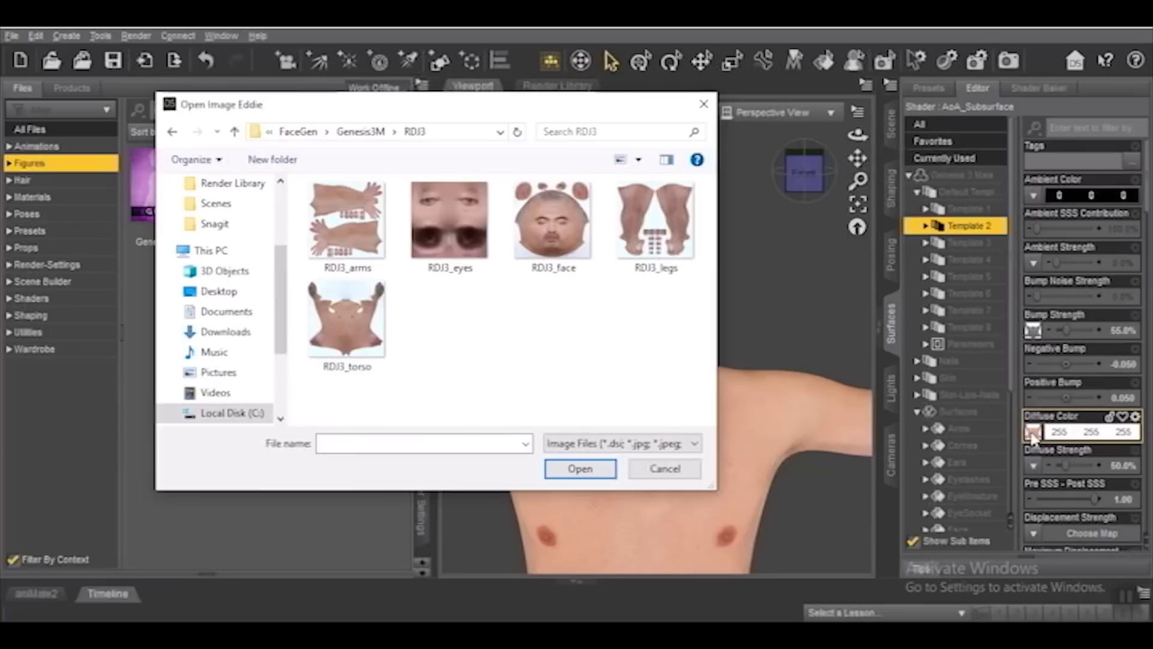
pyautogui.click(579, 470)
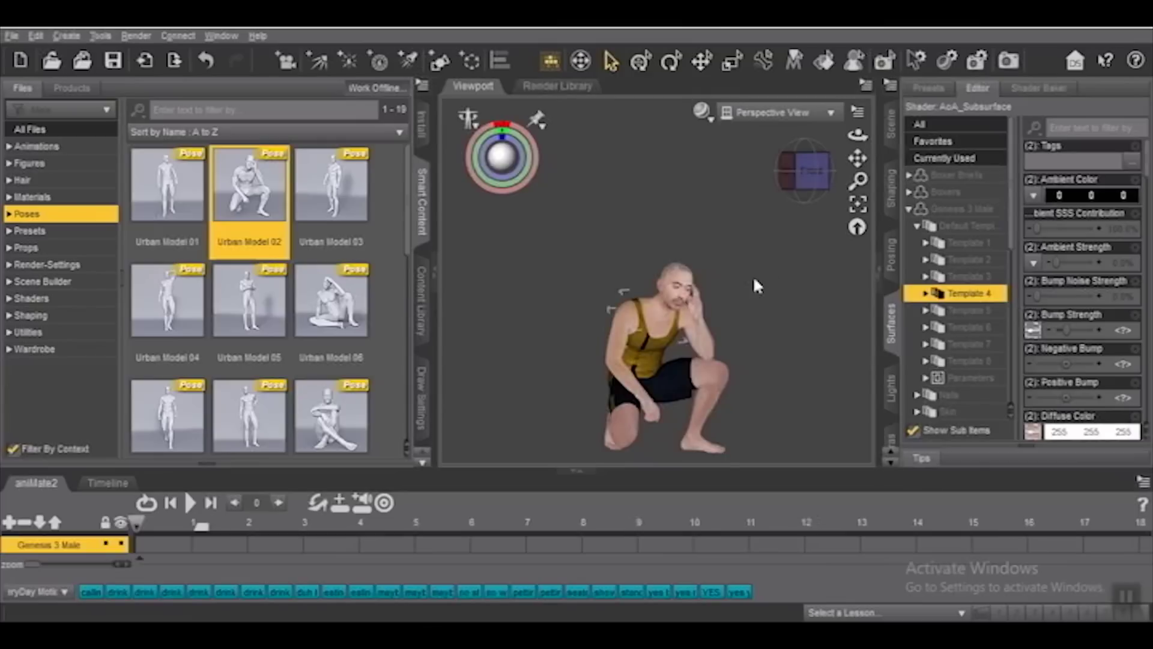
# Inspect the textured face of the clothed, kneeling Genesis 3 Male figure up close.
pyautogui.scroll(5, 779, 275)
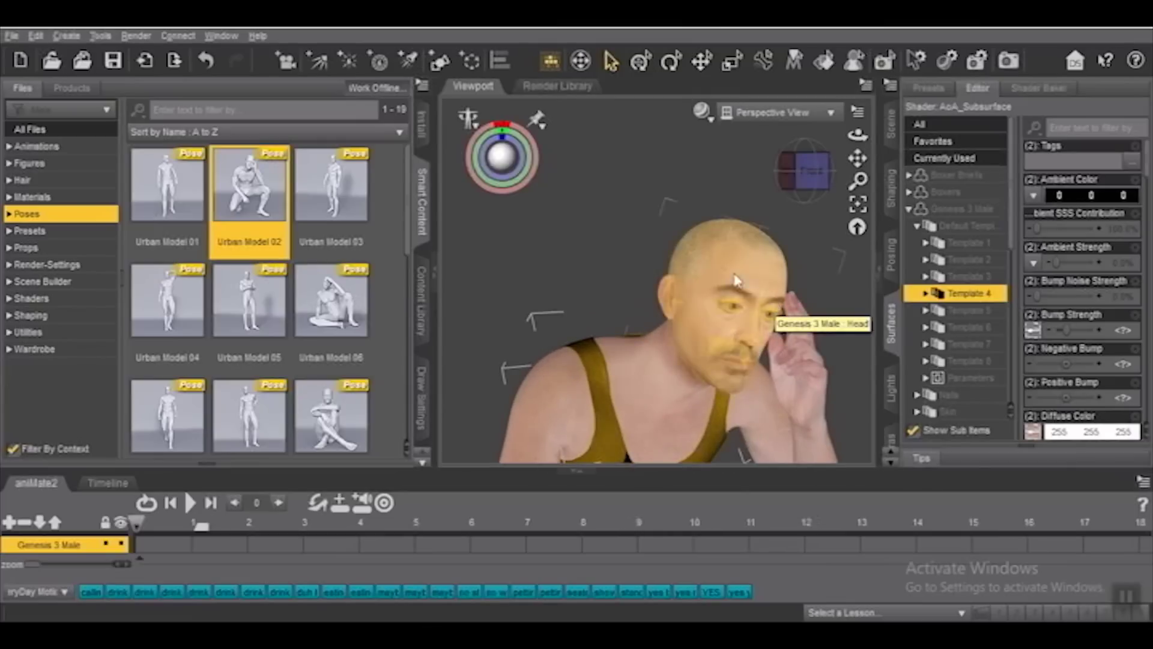